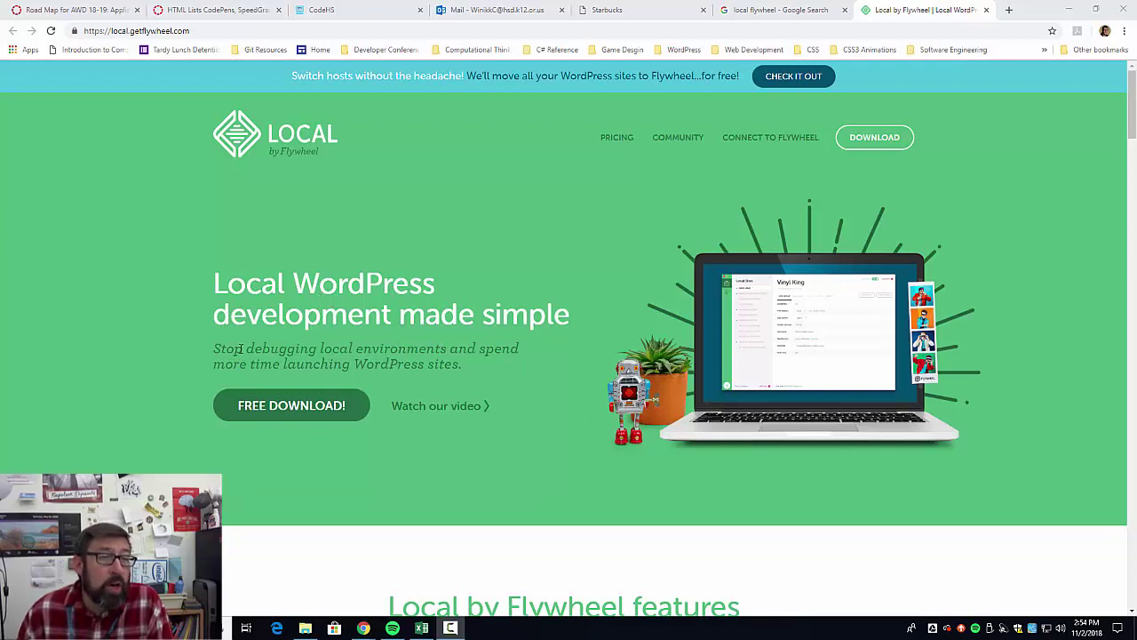
Open Local's free download form, choose the Windows version, and try to submit it.
click(278, 416)
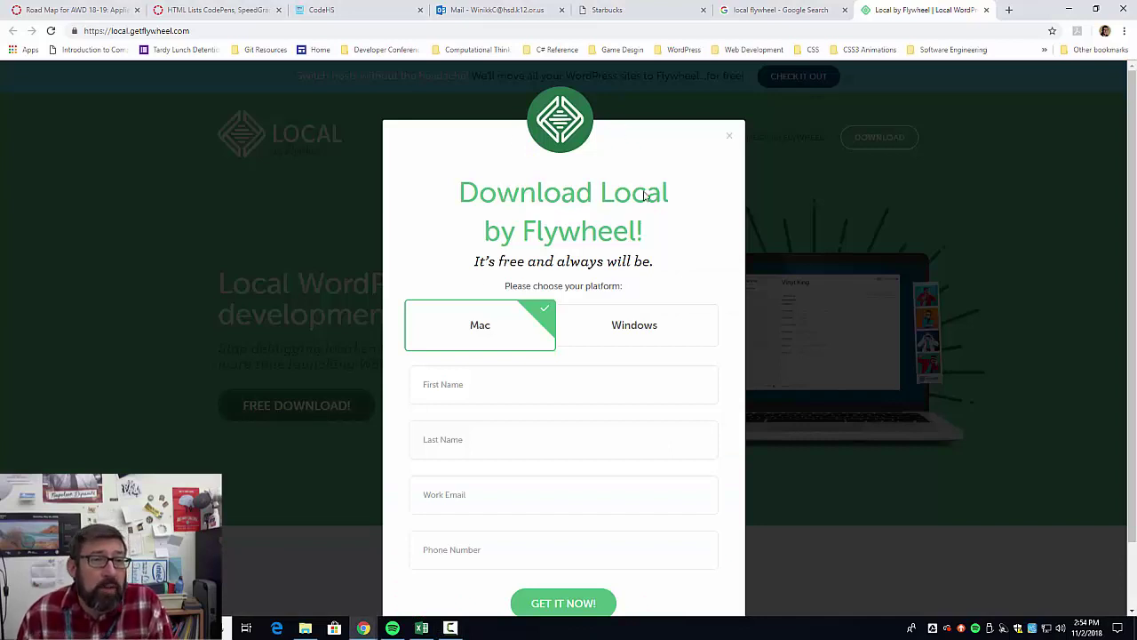
click(621, 327)
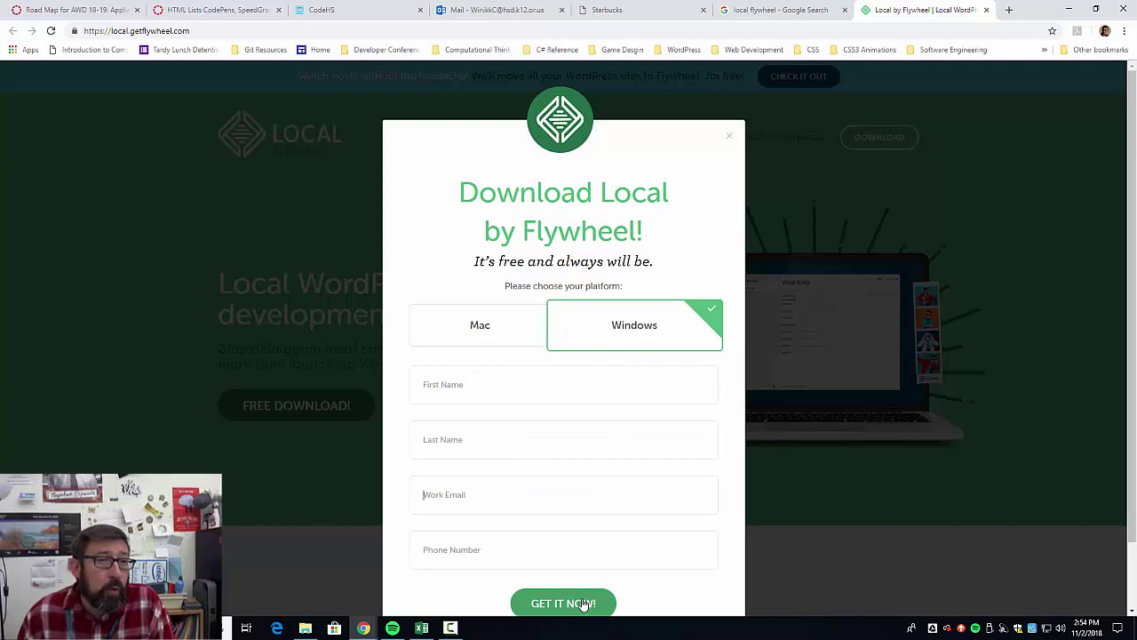
click(584, 604)
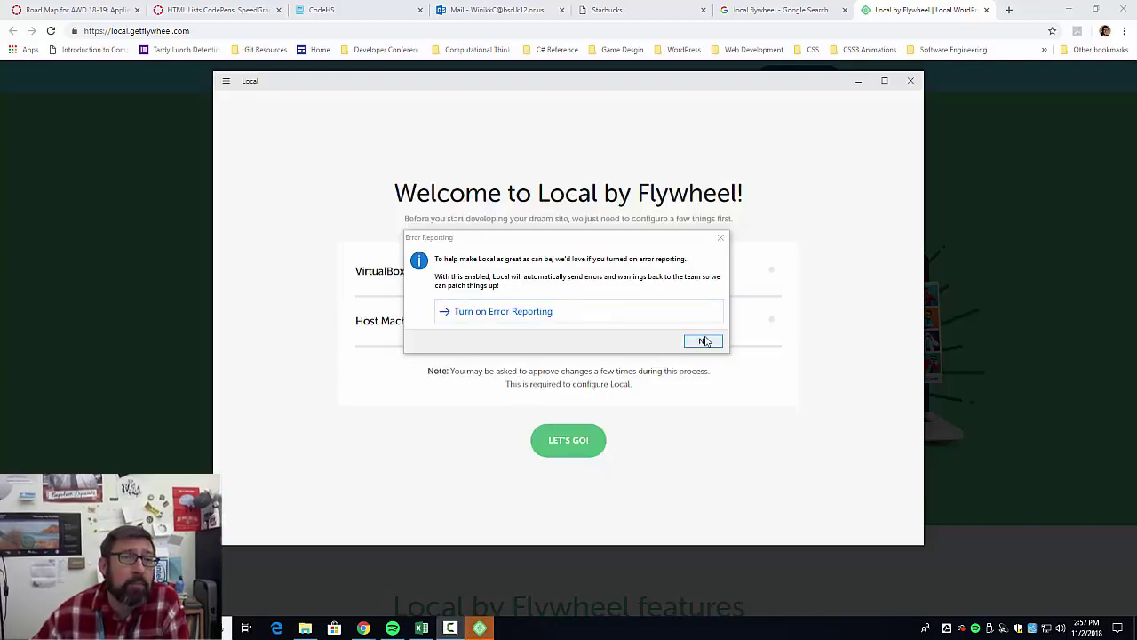
Decline error reporting and let Local set up its required components.
click(467, 316)
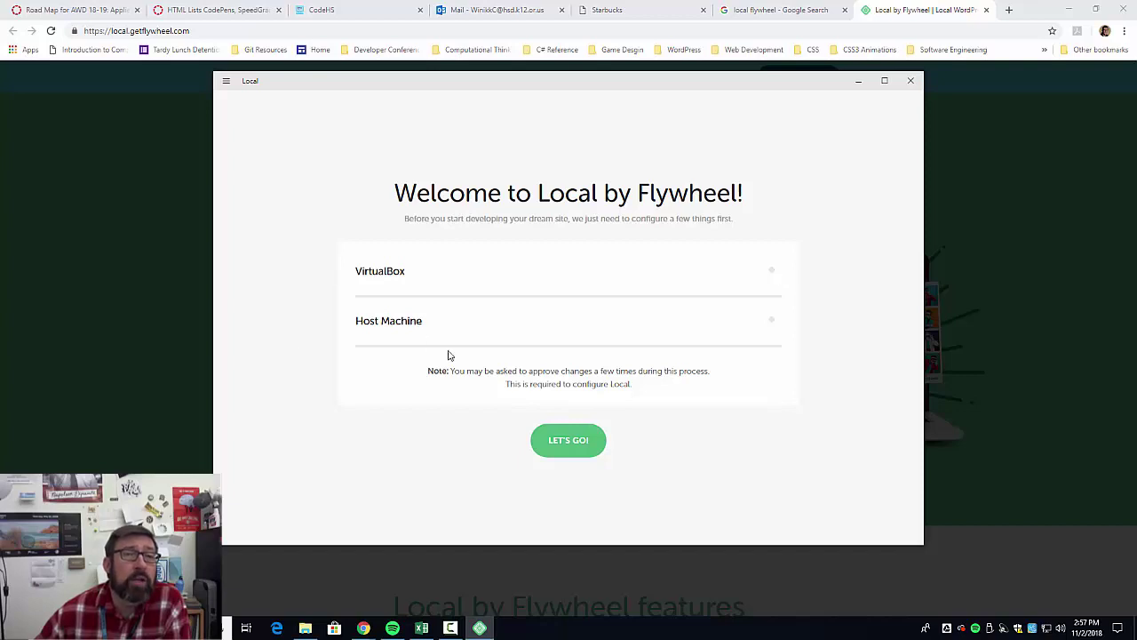
click(584, 442)
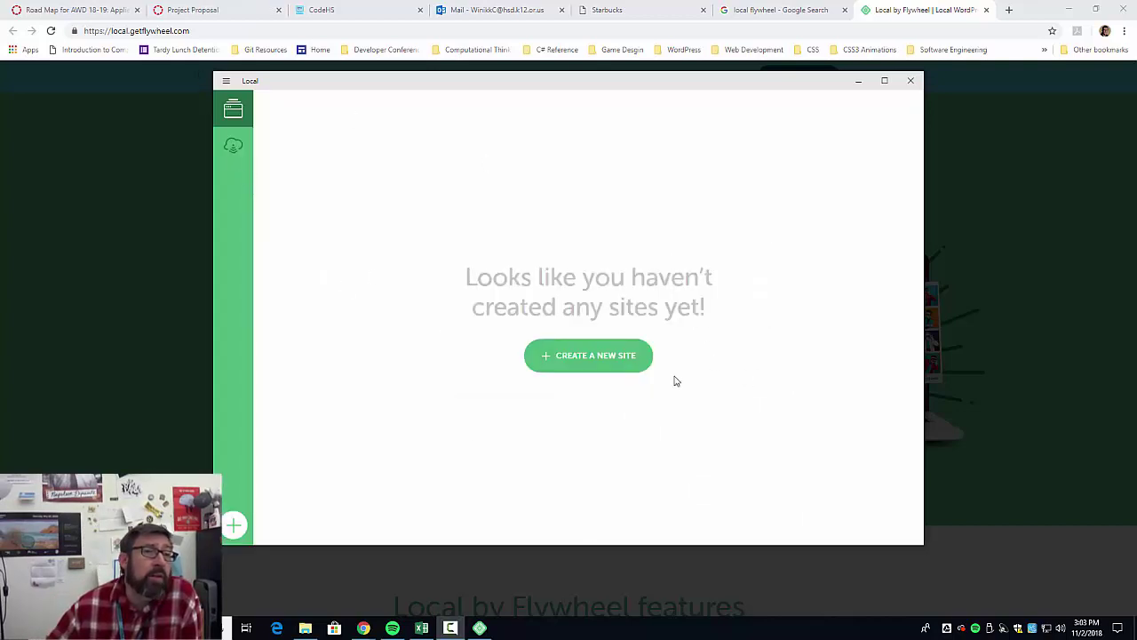
Start a new site named 'Applied Web Design Course Website' and show its advanced options.
click(610, 364)
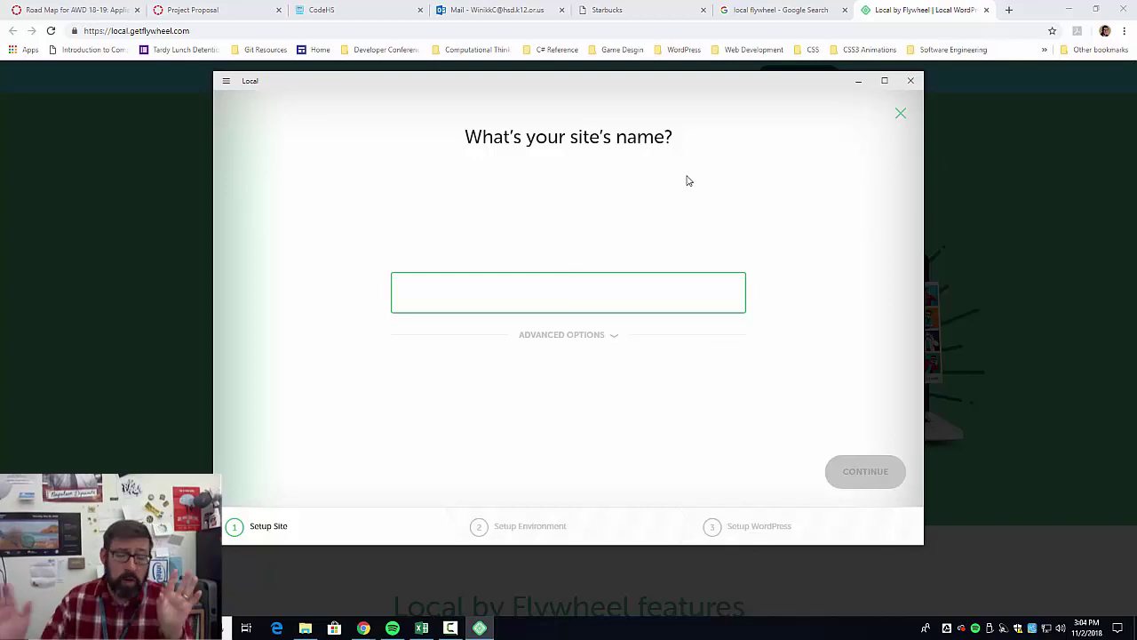
text(App)
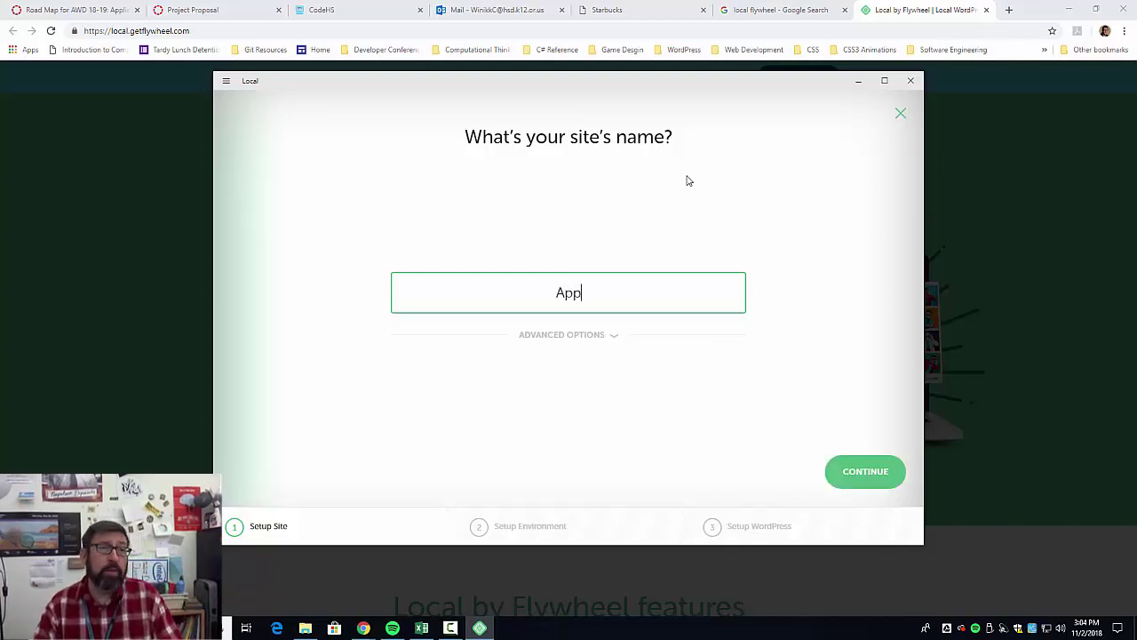
text(lied Web Design)
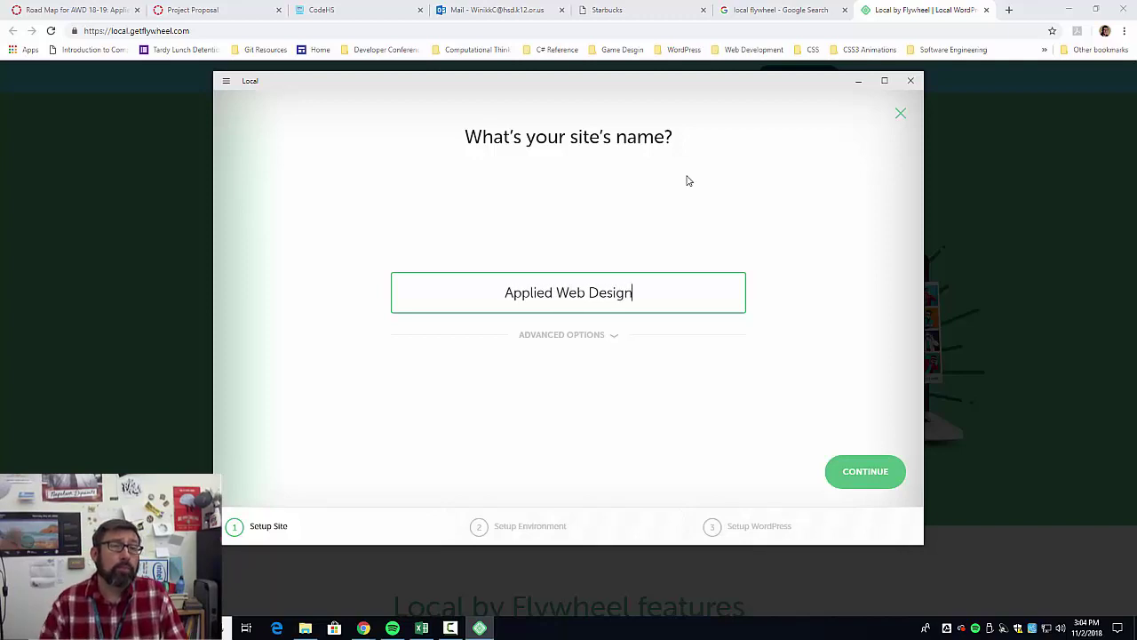
text( Cou)
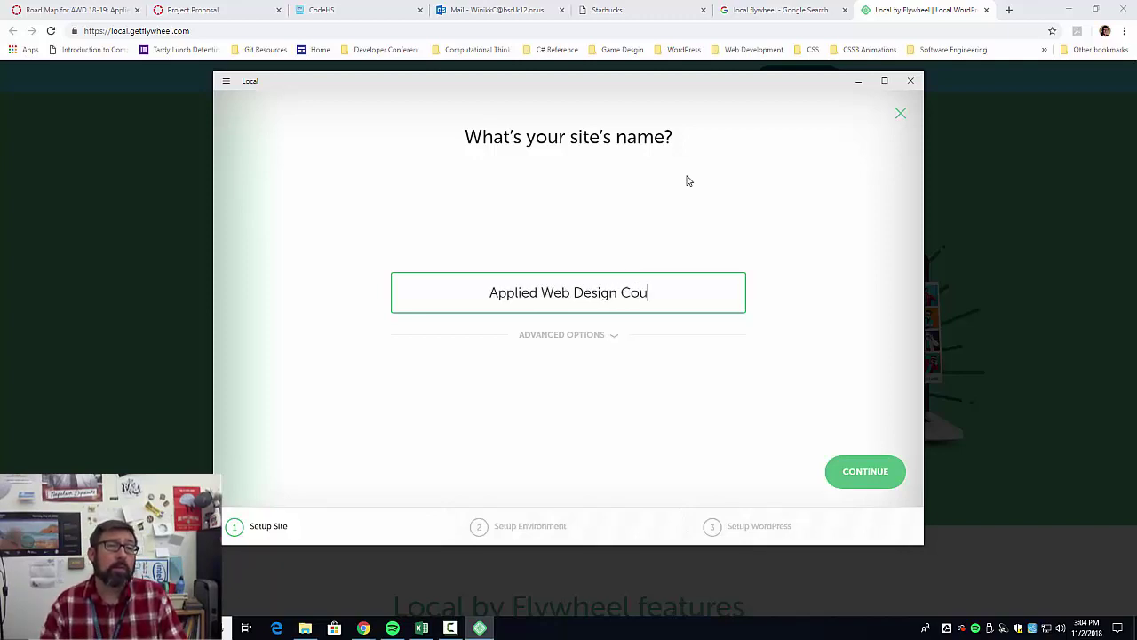
text(rse Website)
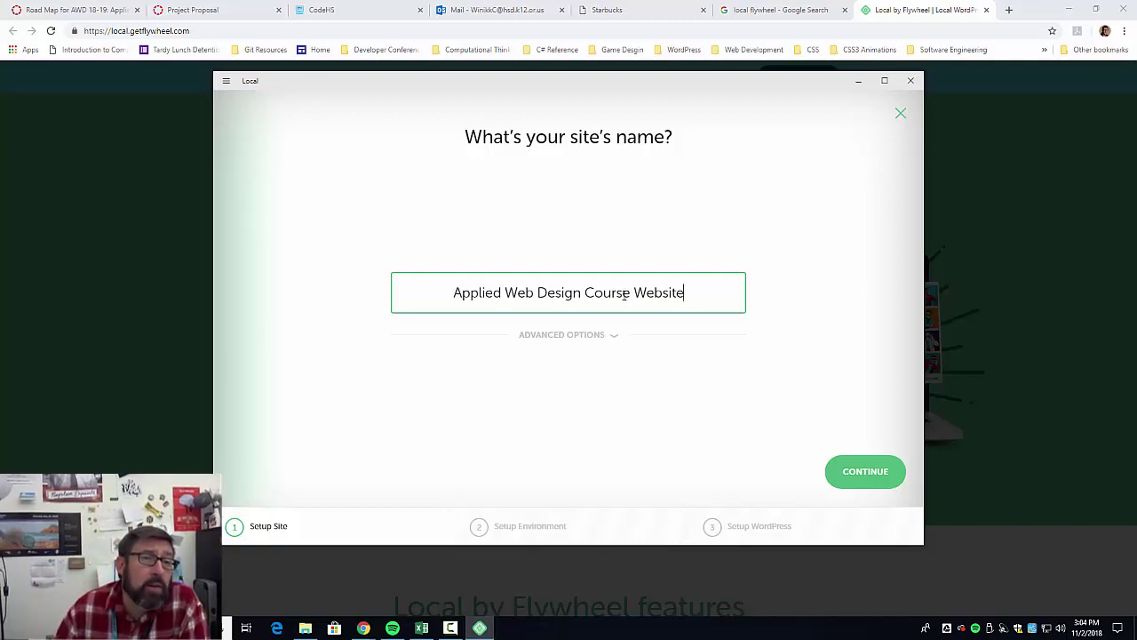
click(606, 338)
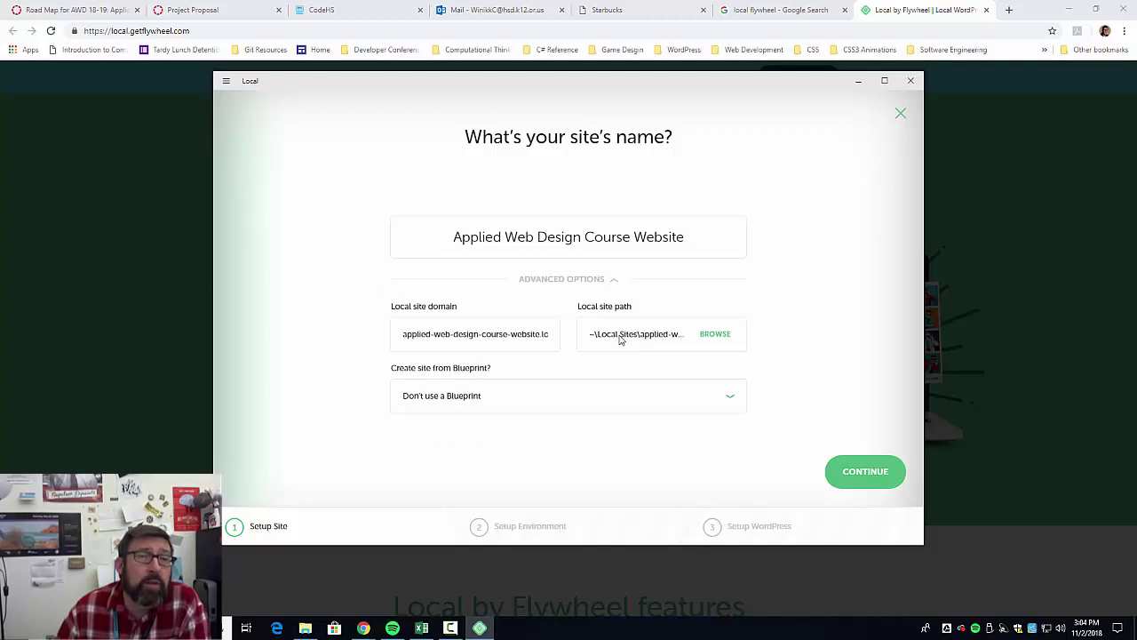
Keep the default site folder and leave Blueprint as Don't use a Blueprint.
click(710, 334)
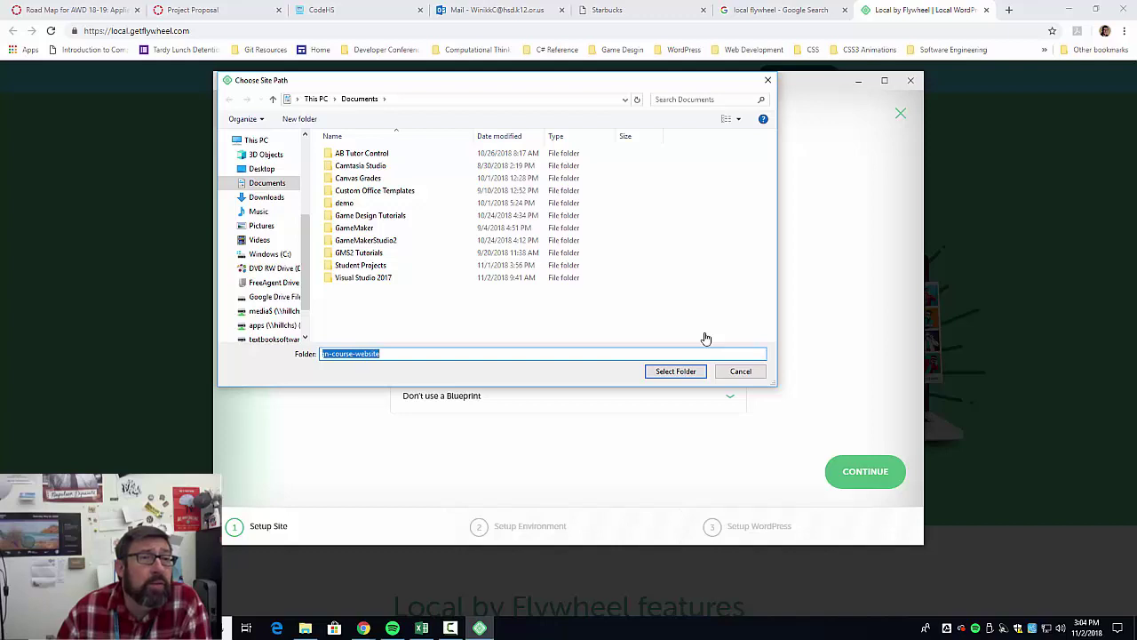
click(737, 371)
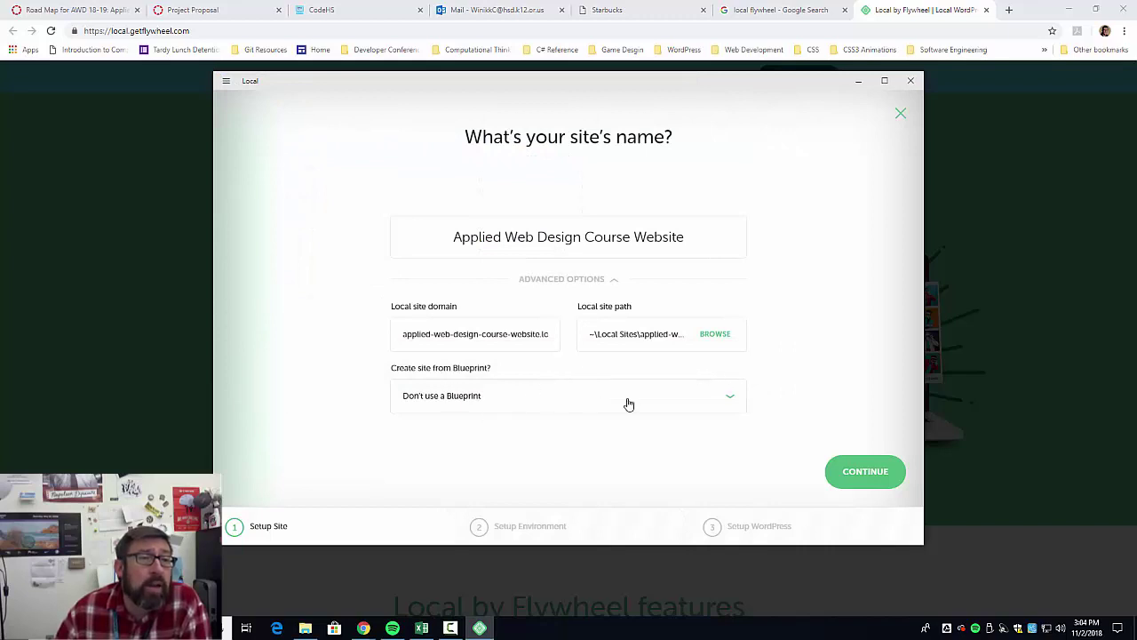
click(732, 400)
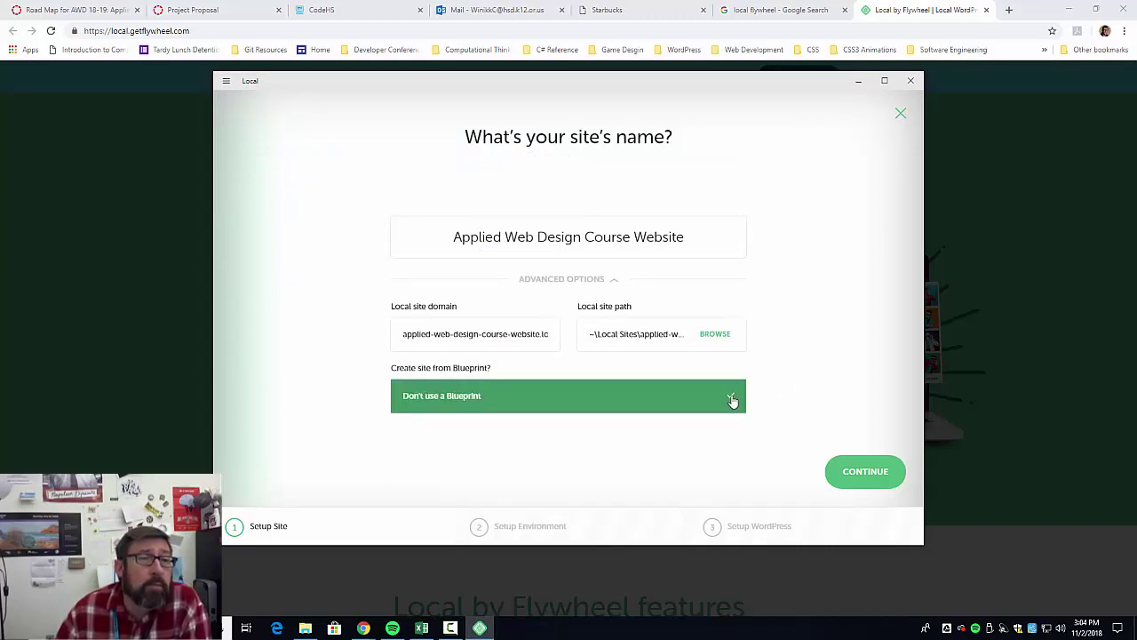
click(733, 401)
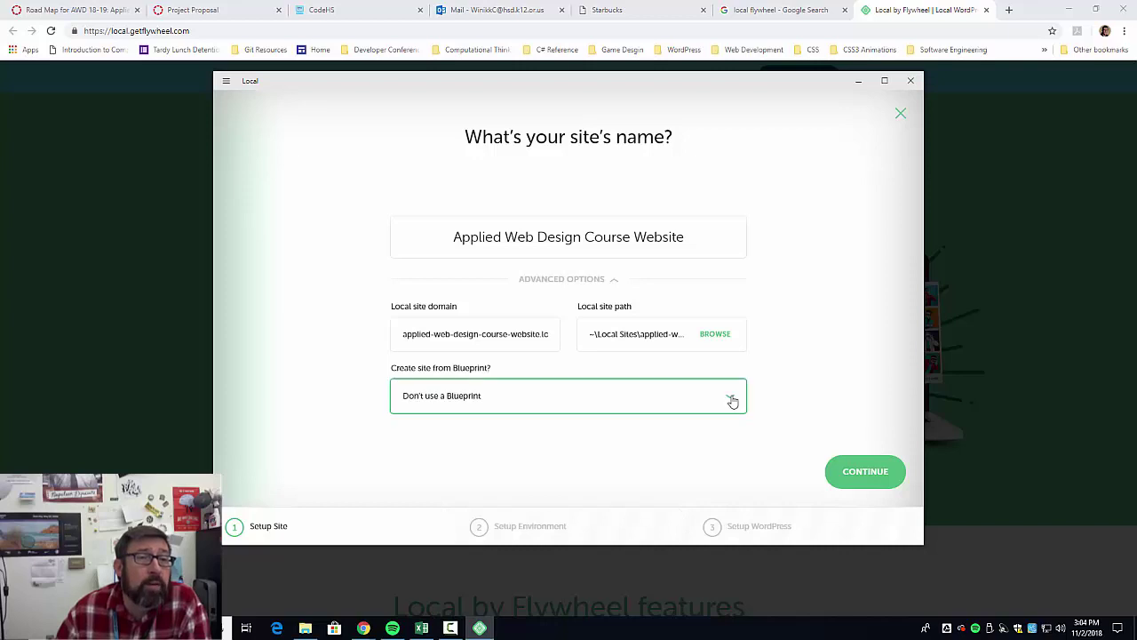
click(447, 404)
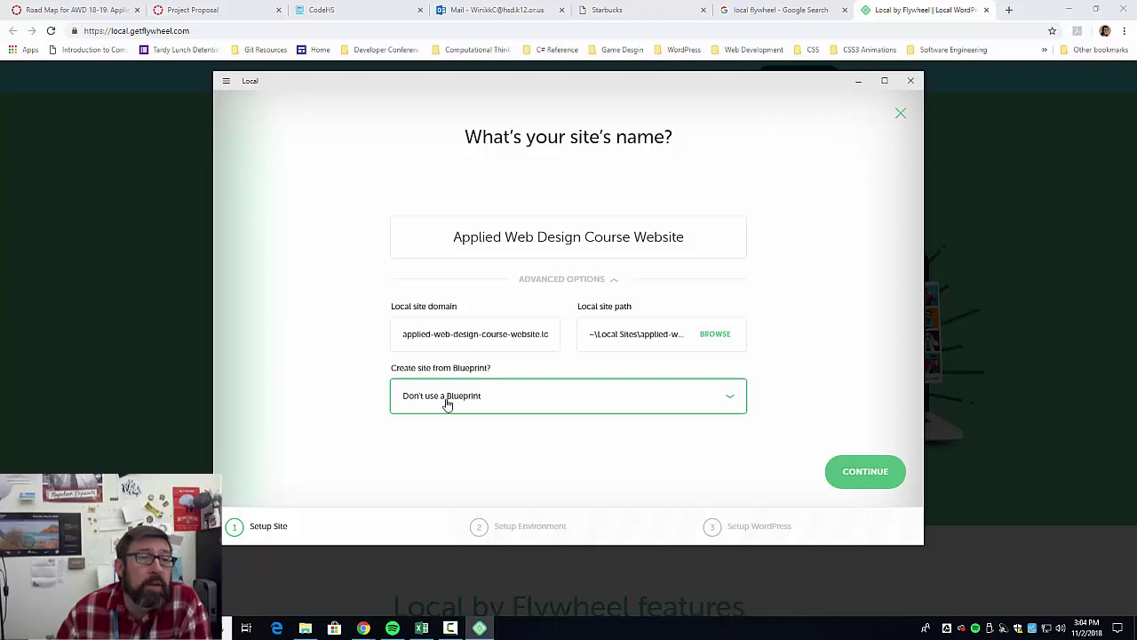
click(446, 404)
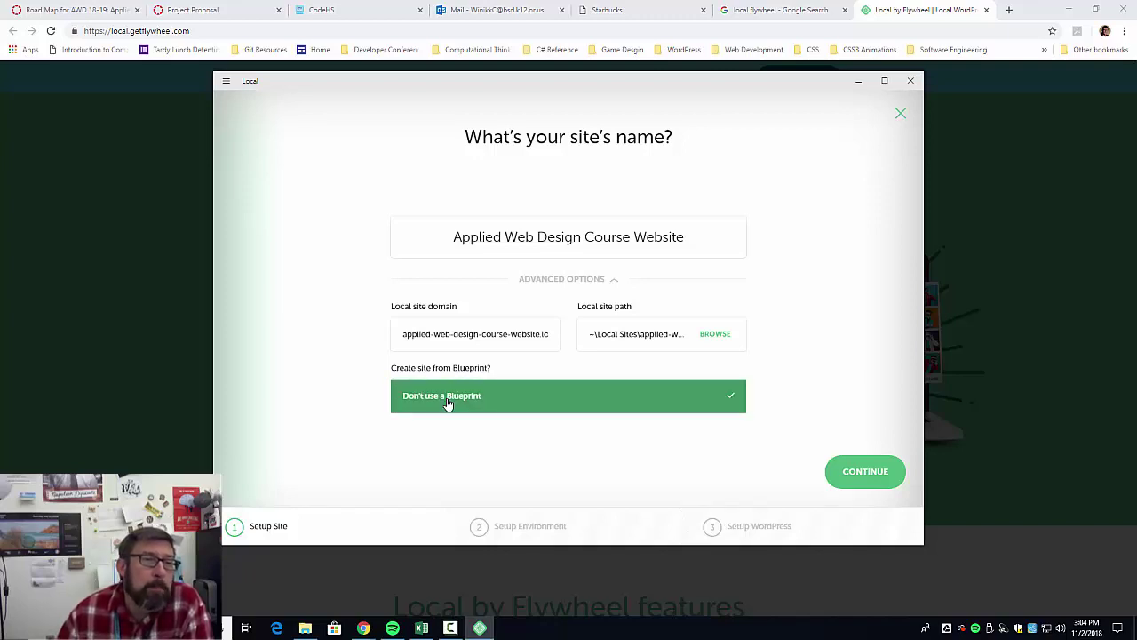
click(446, 405)
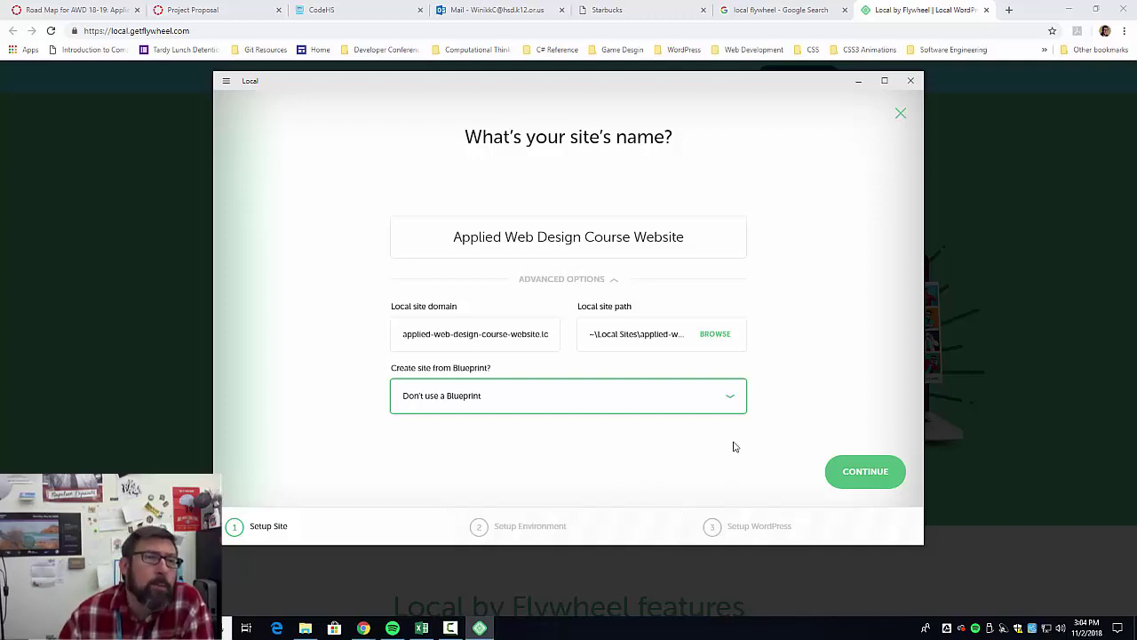
Check the domain applied-web-design-course-website.local, then continue to the environment step.
click(488, 336)
drag(491, 336, 406, 348)
click(551, 333)
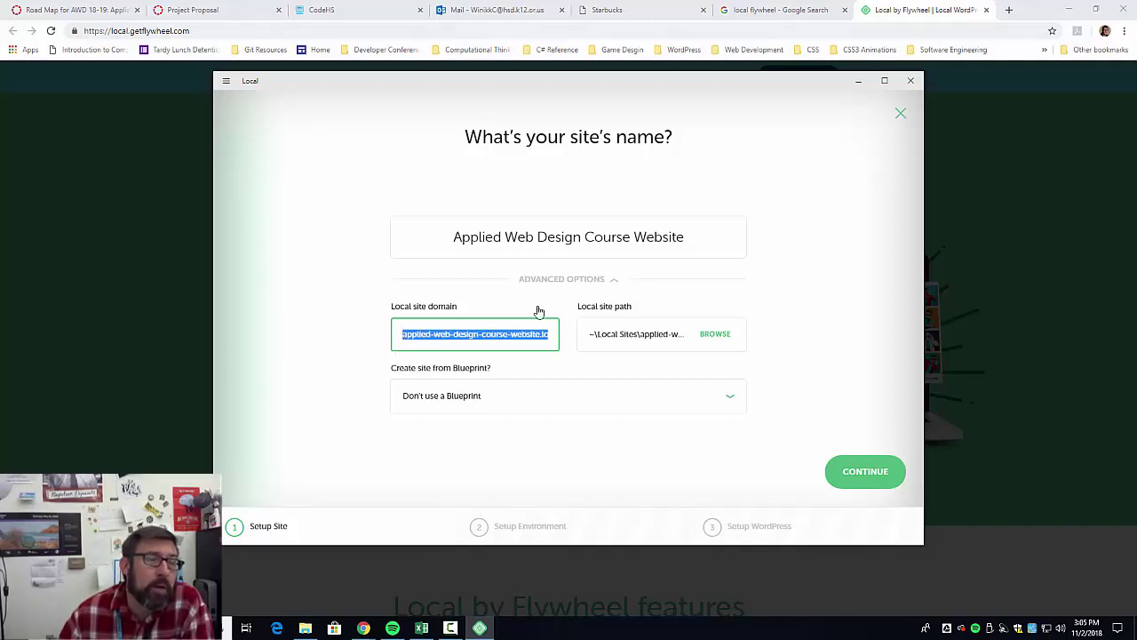
click(865, 472)
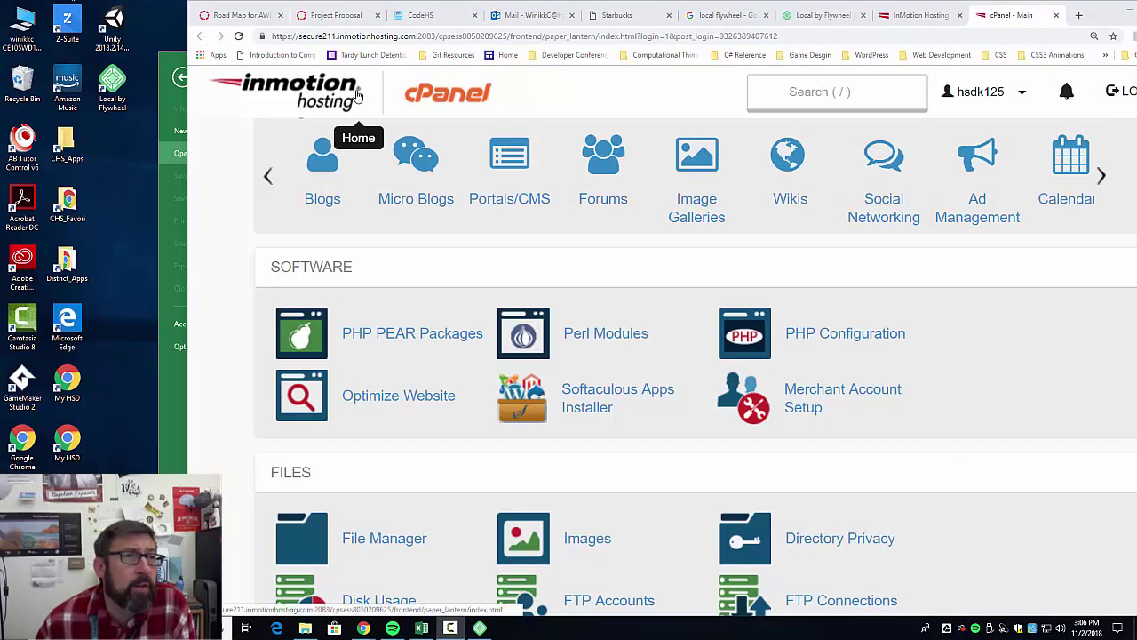
Check cPanel's PHP Configuration, which shows PHP 5.5, then minimise Chrome to reveal Local.
click(875, 340)
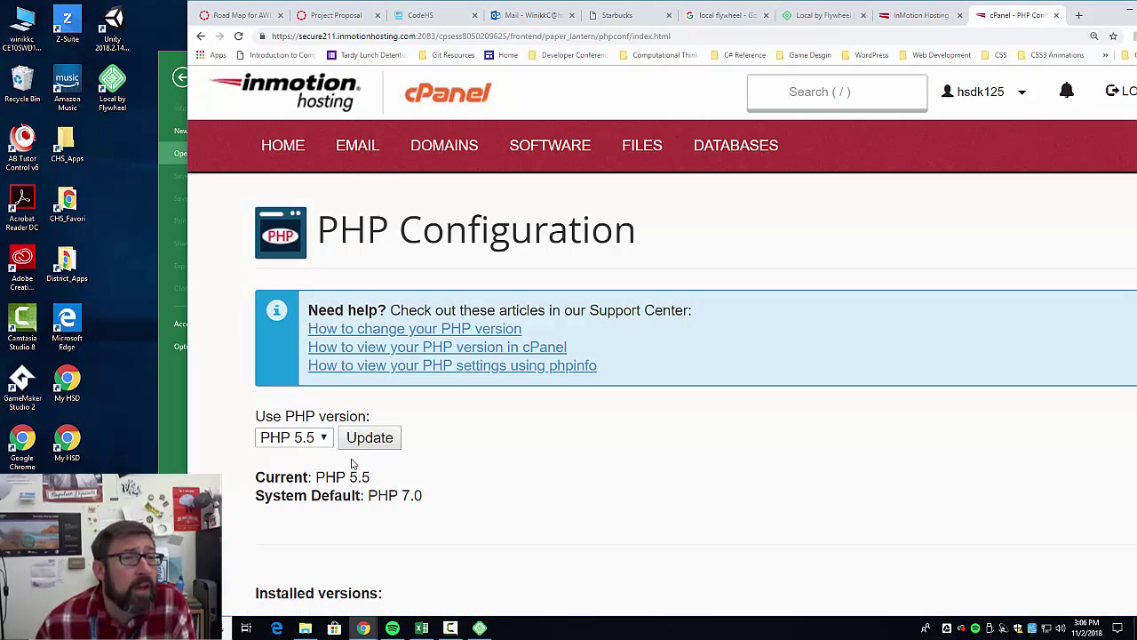
click(321, 439)
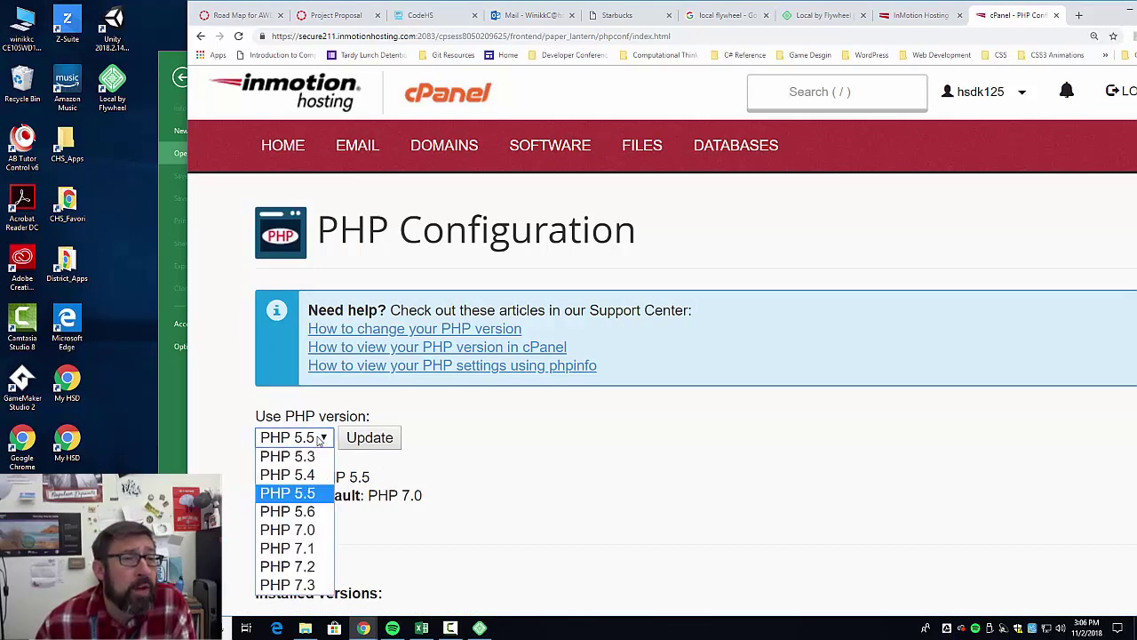
click(519, 492)
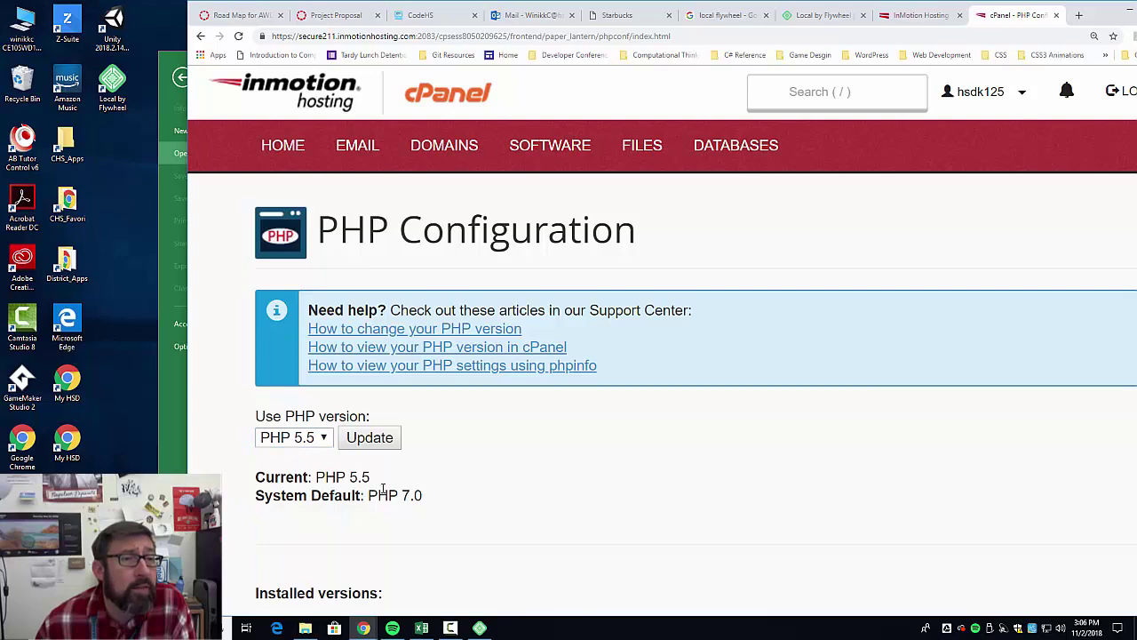
scroll(436, 491, down, 3)
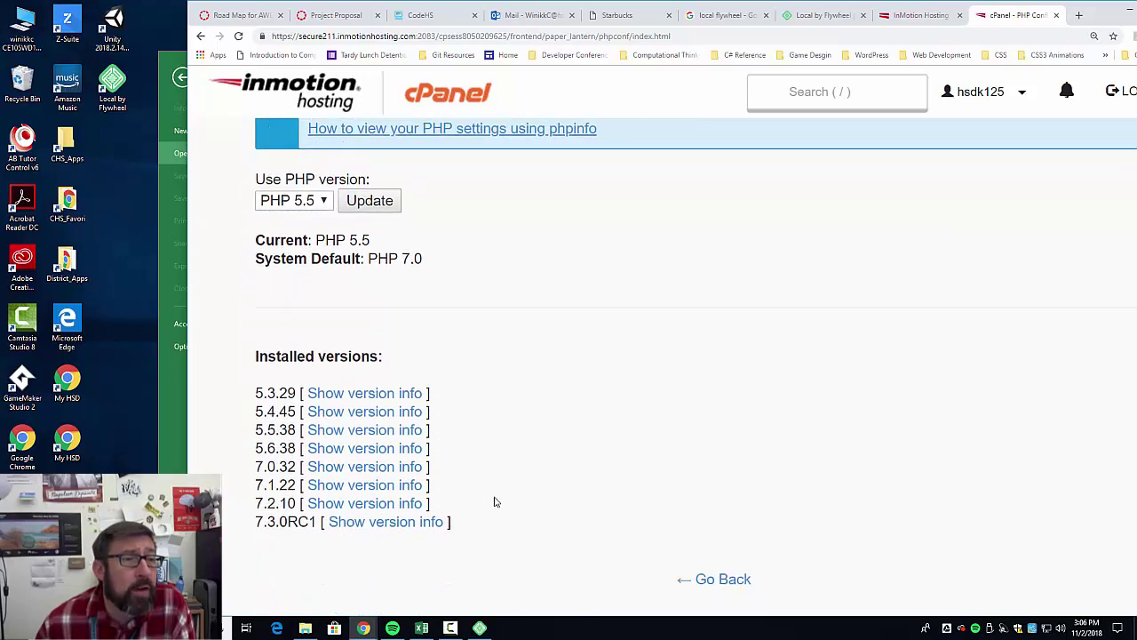
scroll(496, 502, down, 1)
scroll(500, 498, up, 4)
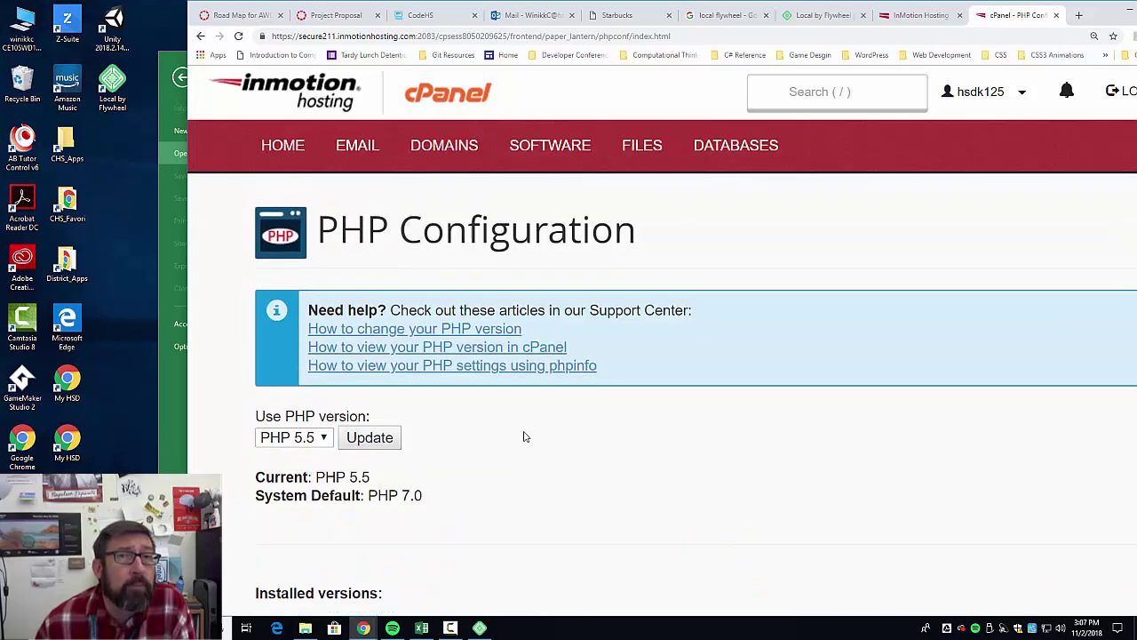
click(1127, 14)
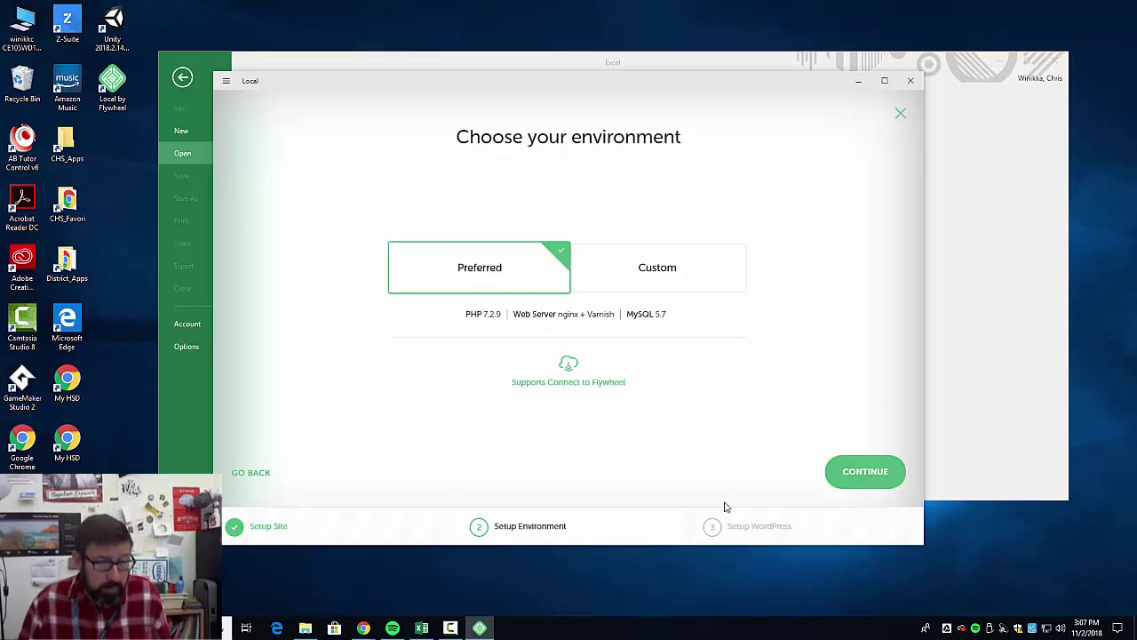
Update the hosting account to PHP 7.2 and accept Local's Preferred environment.
key(alt+Tab)
click(293, 437)
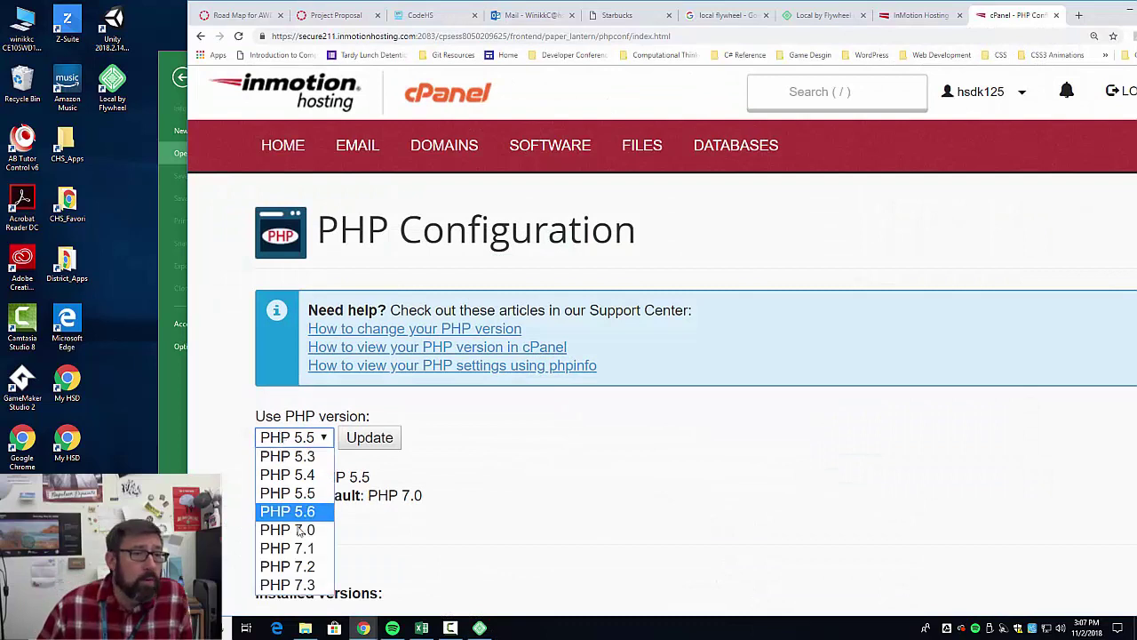
click(311, 570)
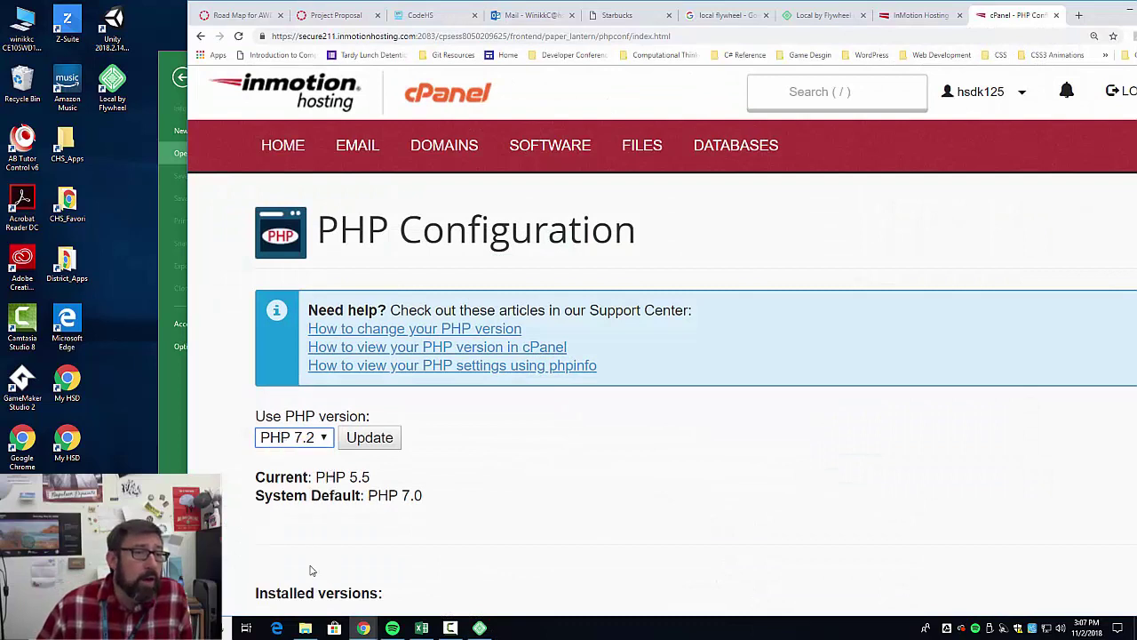
click(379, 437)
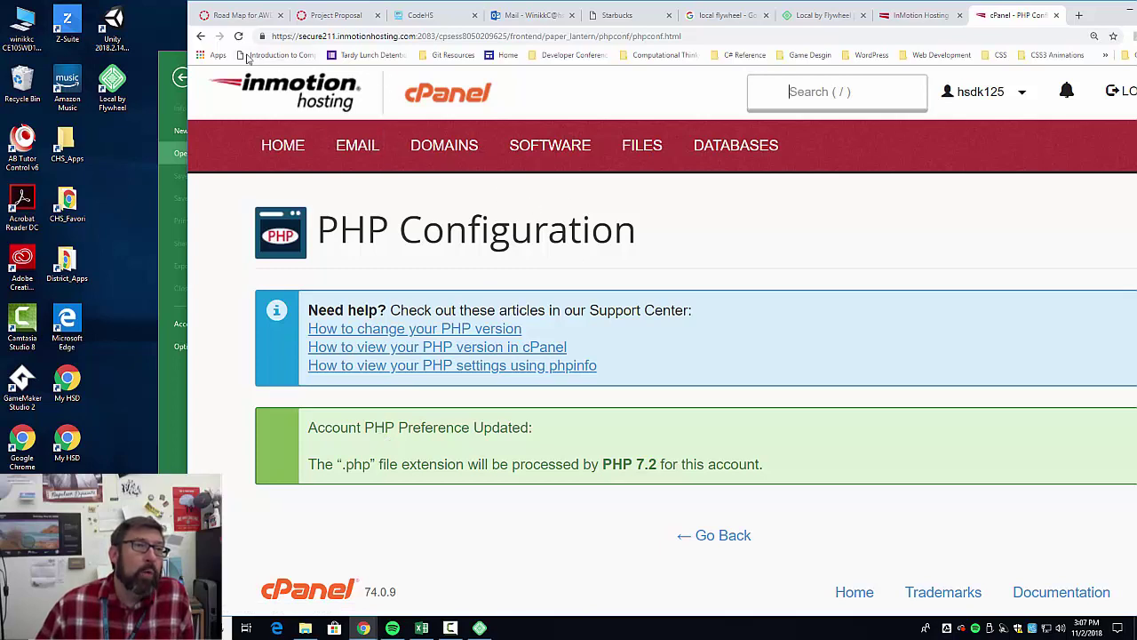
key(alt+Tab)
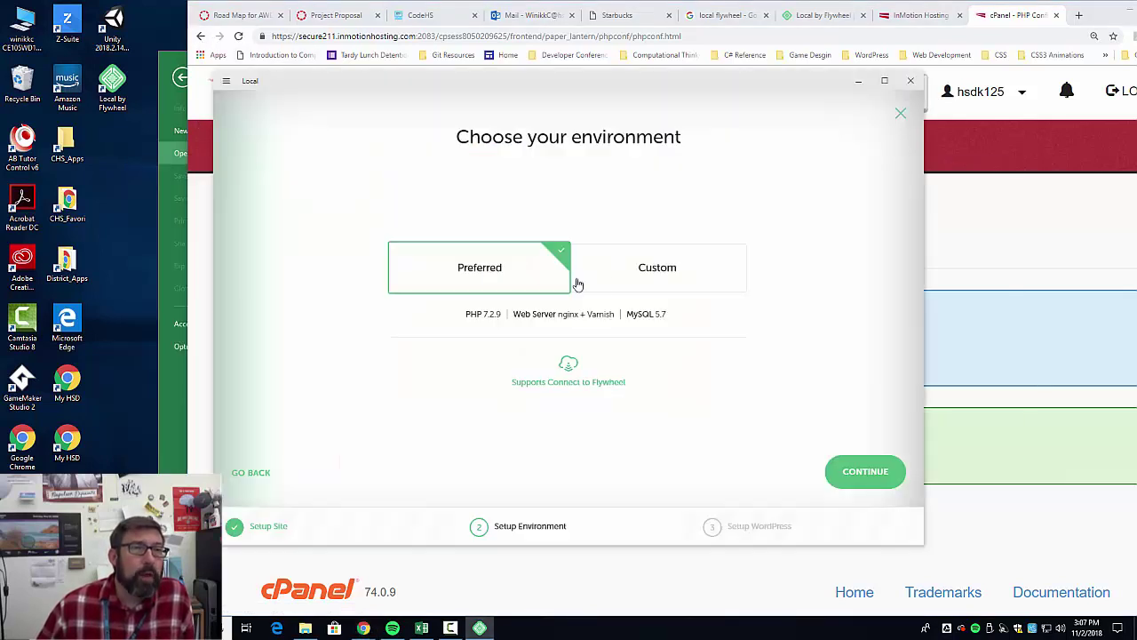
click(855, 475)
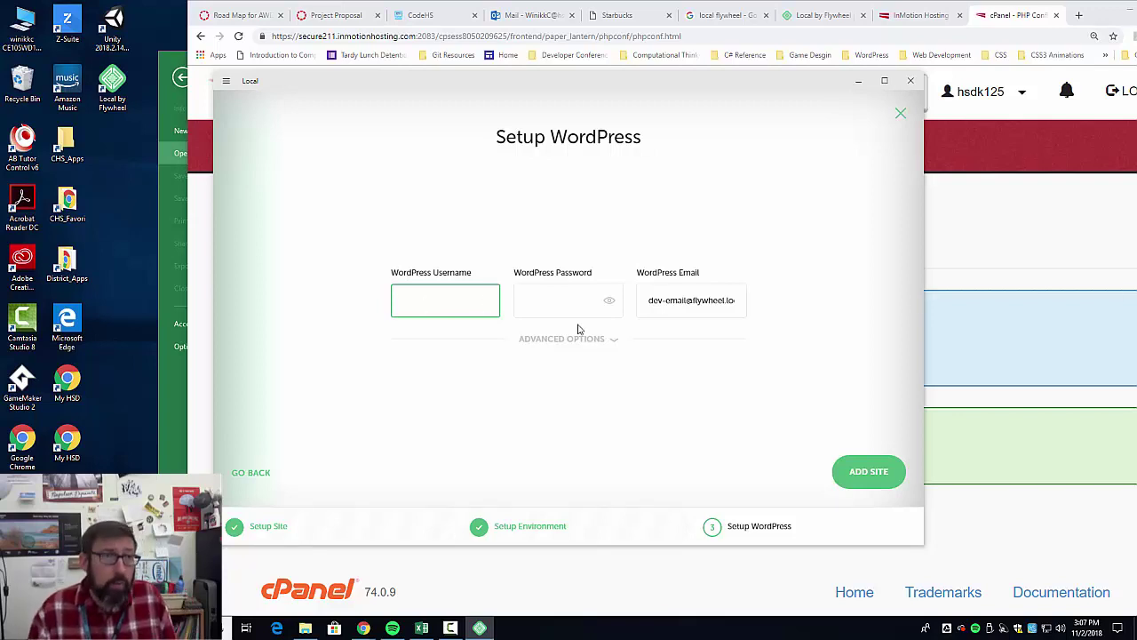
Enter the admin username, add the site, and view its WordPress homepage in the browser.
text(undredvisi)
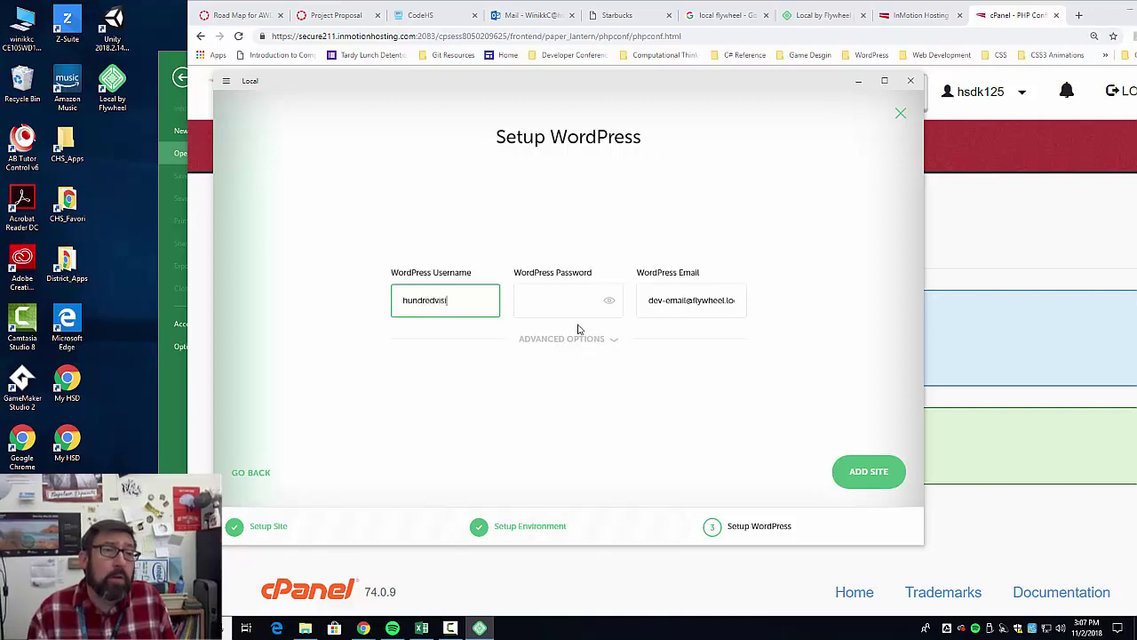
text(onsguy)
key(Tab)
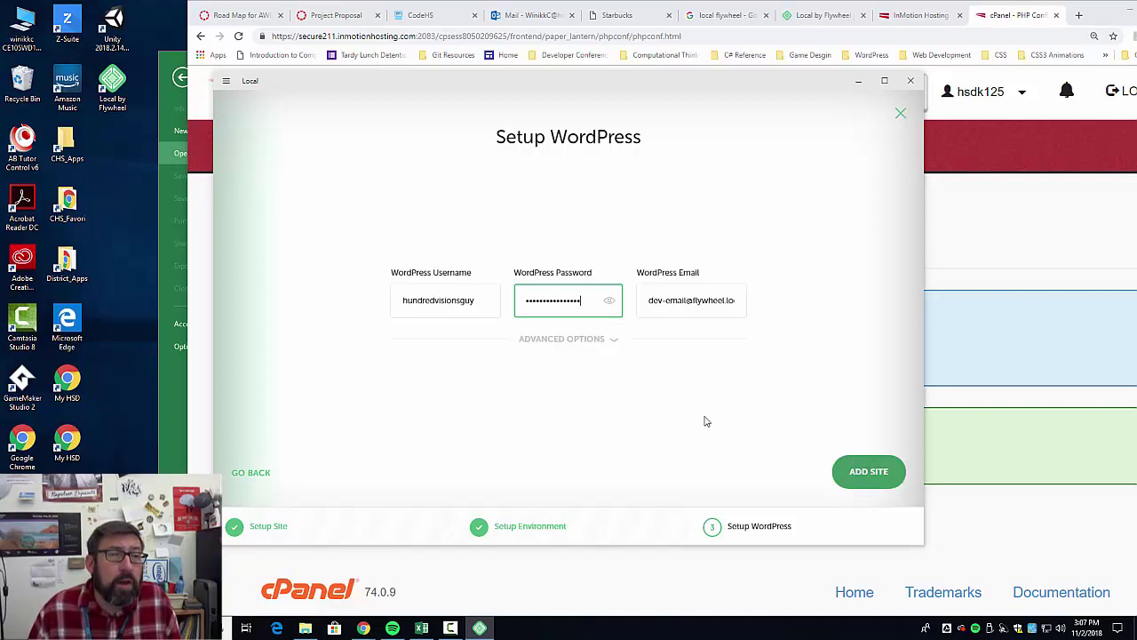
click(601, 349)
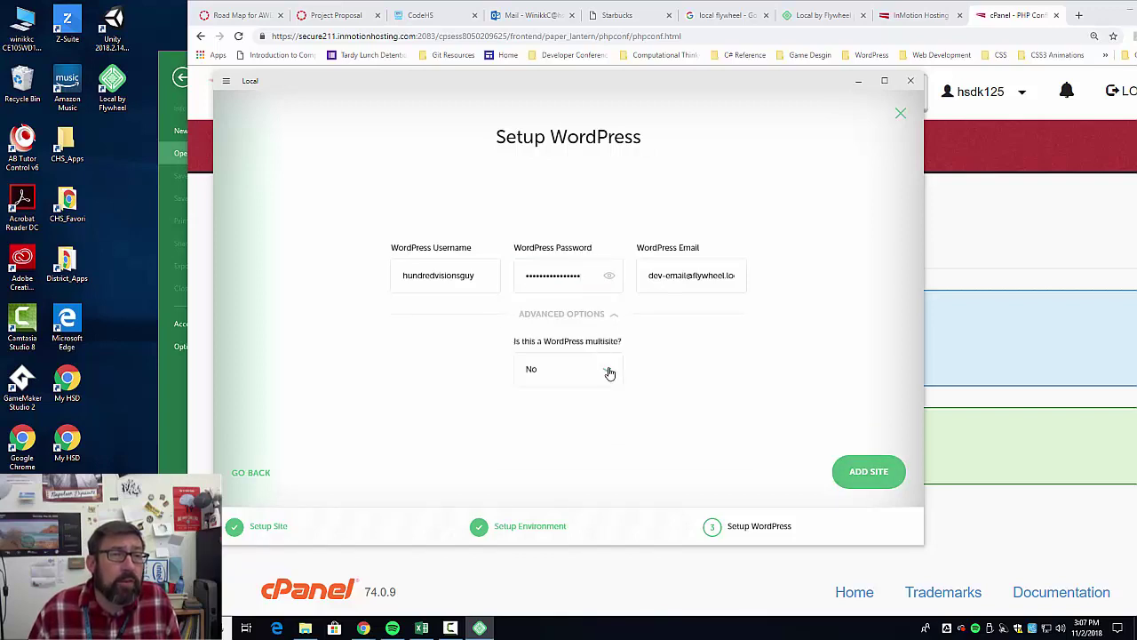
click(870, 472)
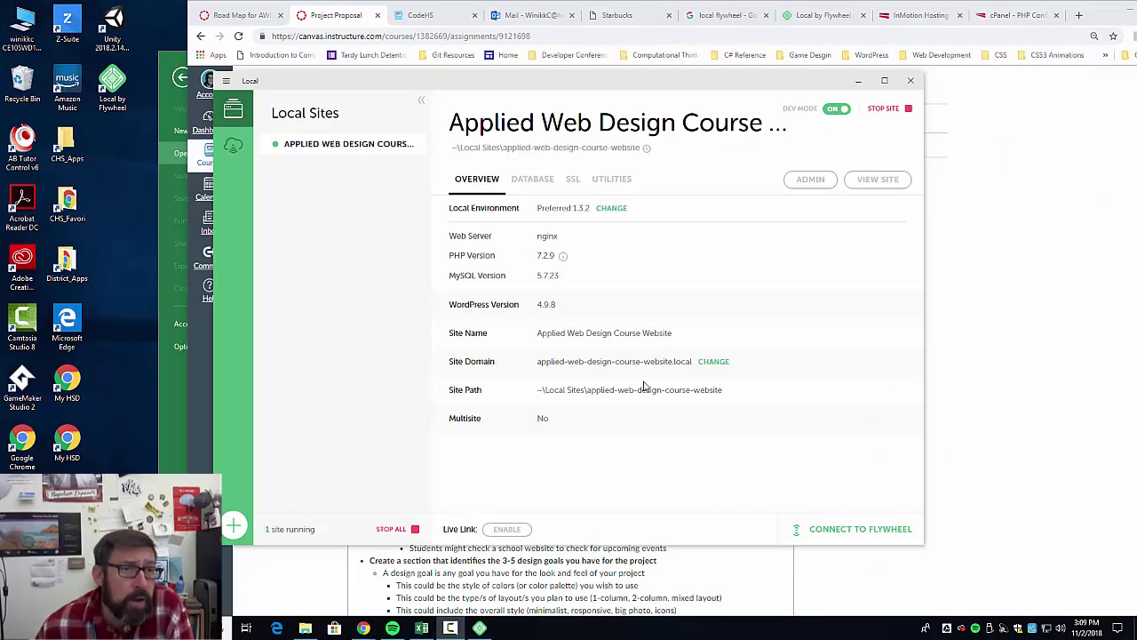
click(884, 182)
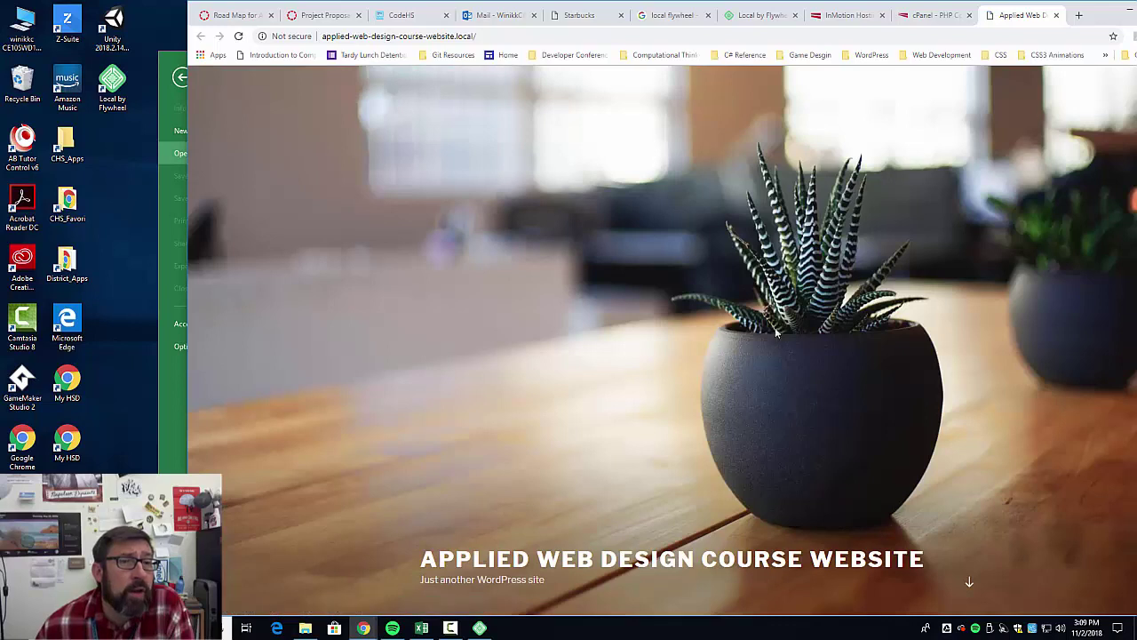
scroll(775, 350, down, 5)
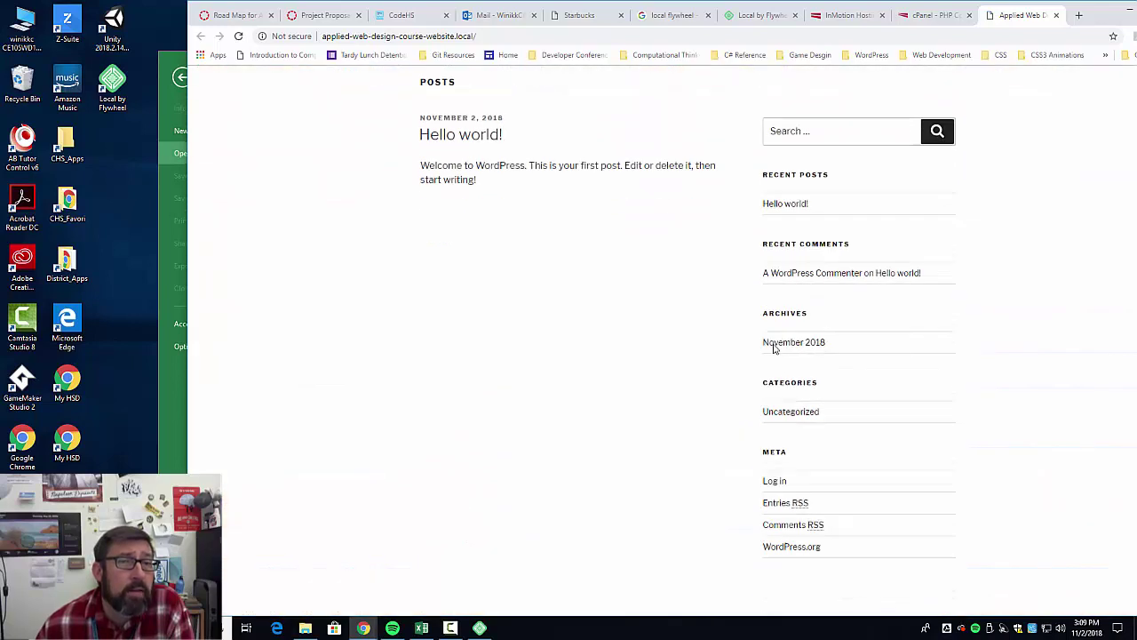
Log in to the local WordPress site with the saved username and password, ticking Remember Me.
click(769, 415)
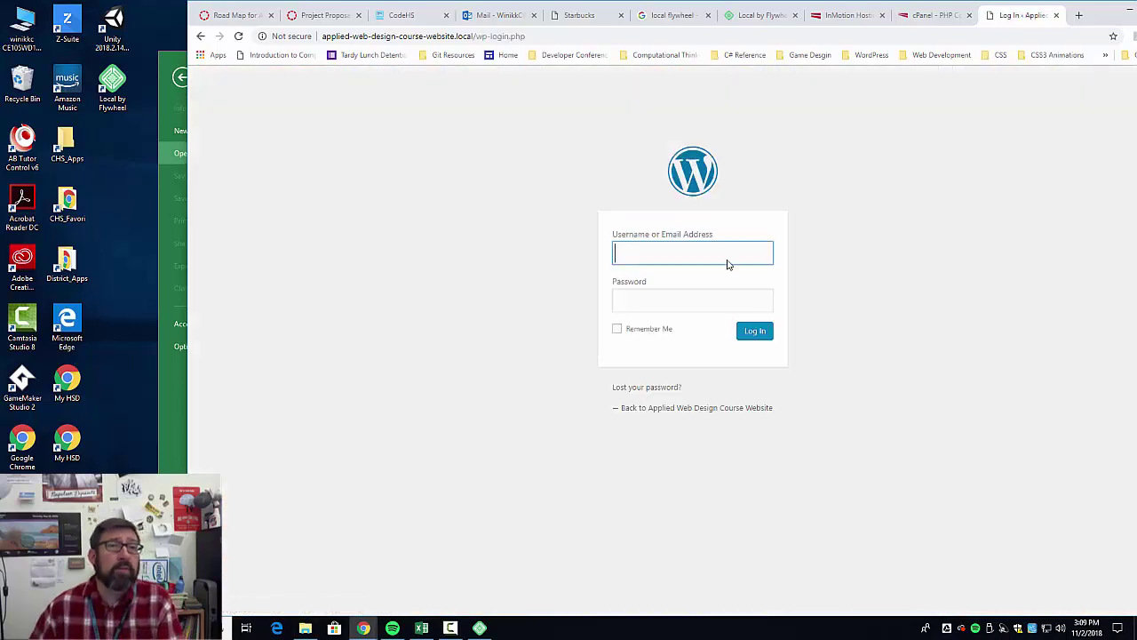
text(hun)
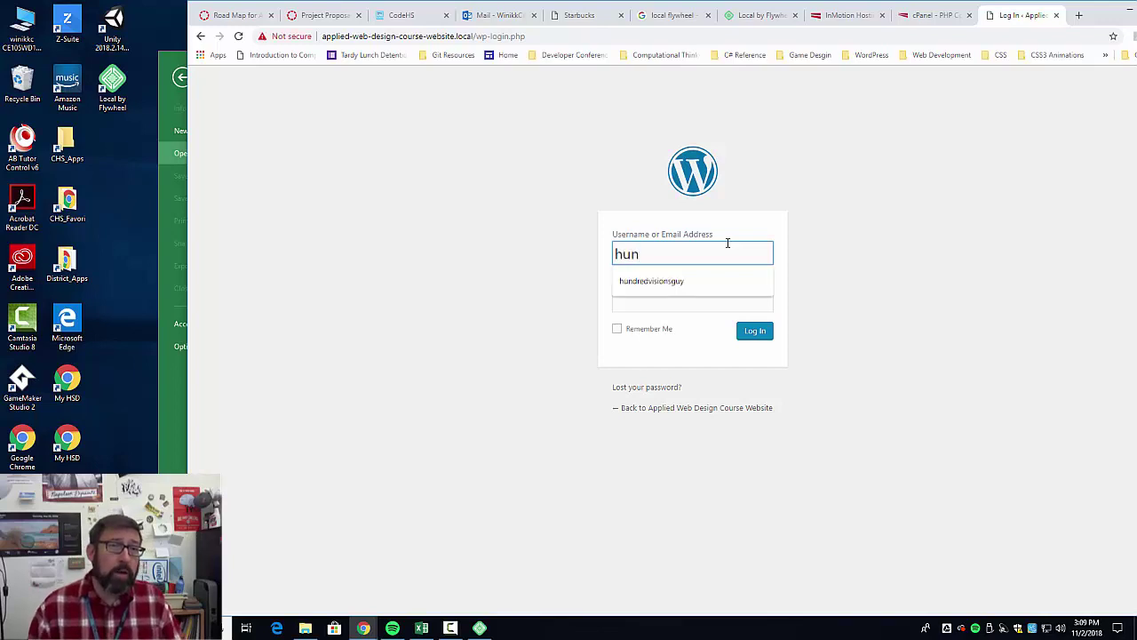
key(Down)
key(Tab)
text(***)
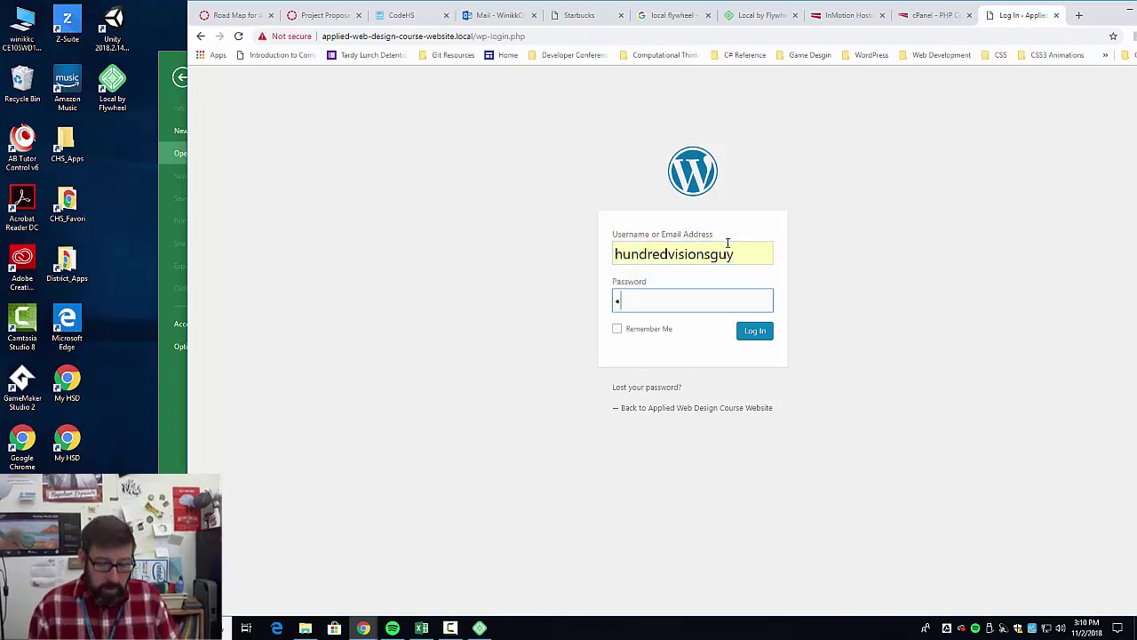
text(*******)
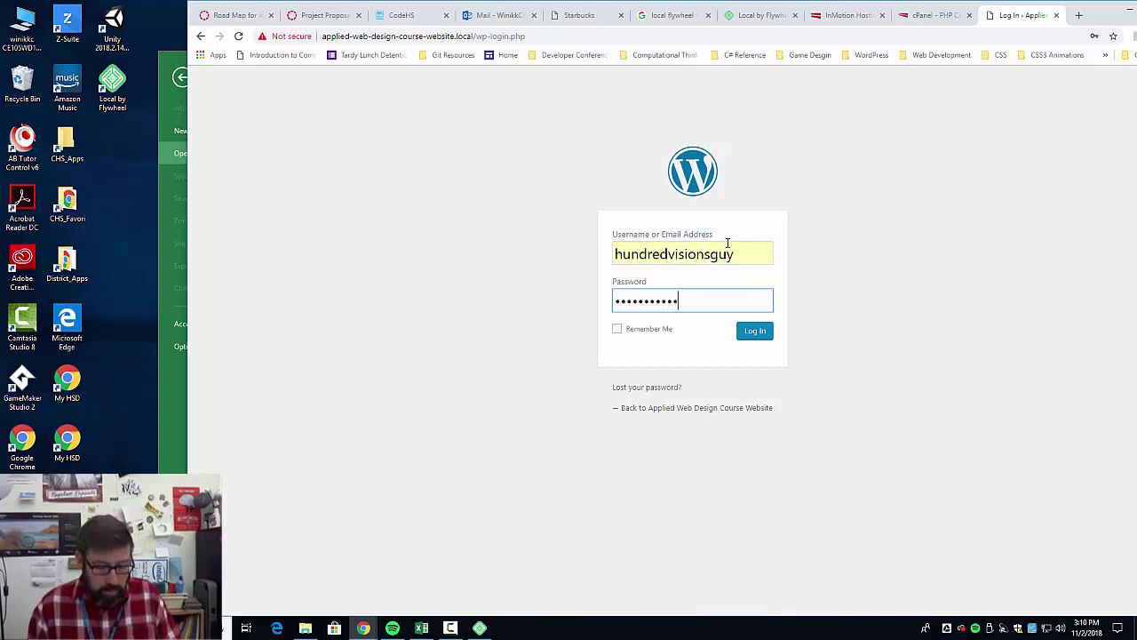
text(**)
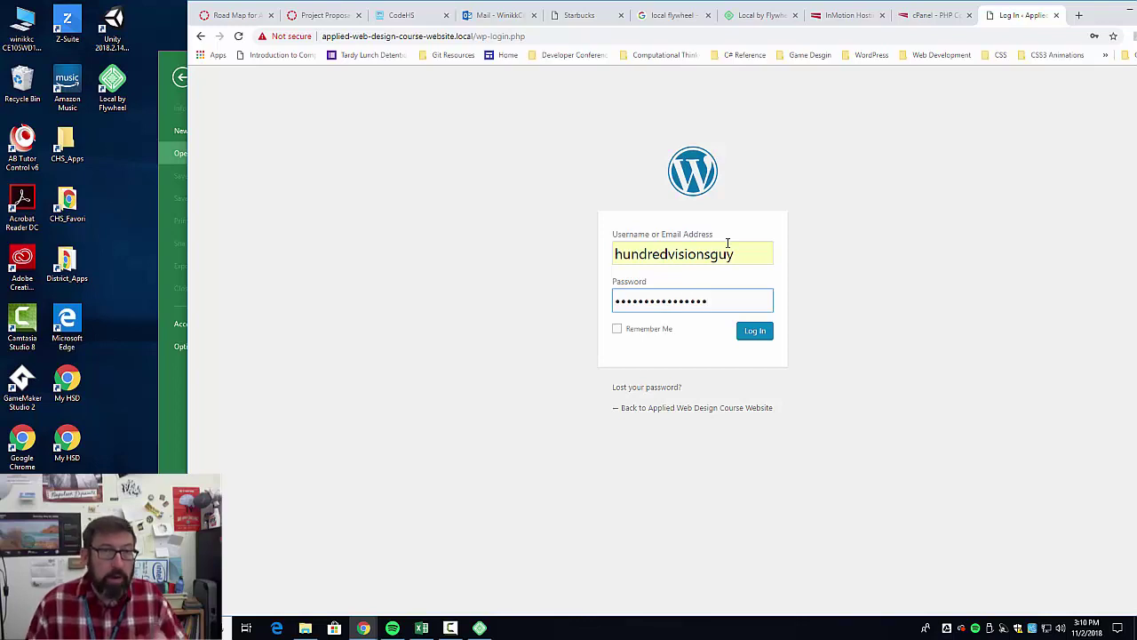
click(618, 331)
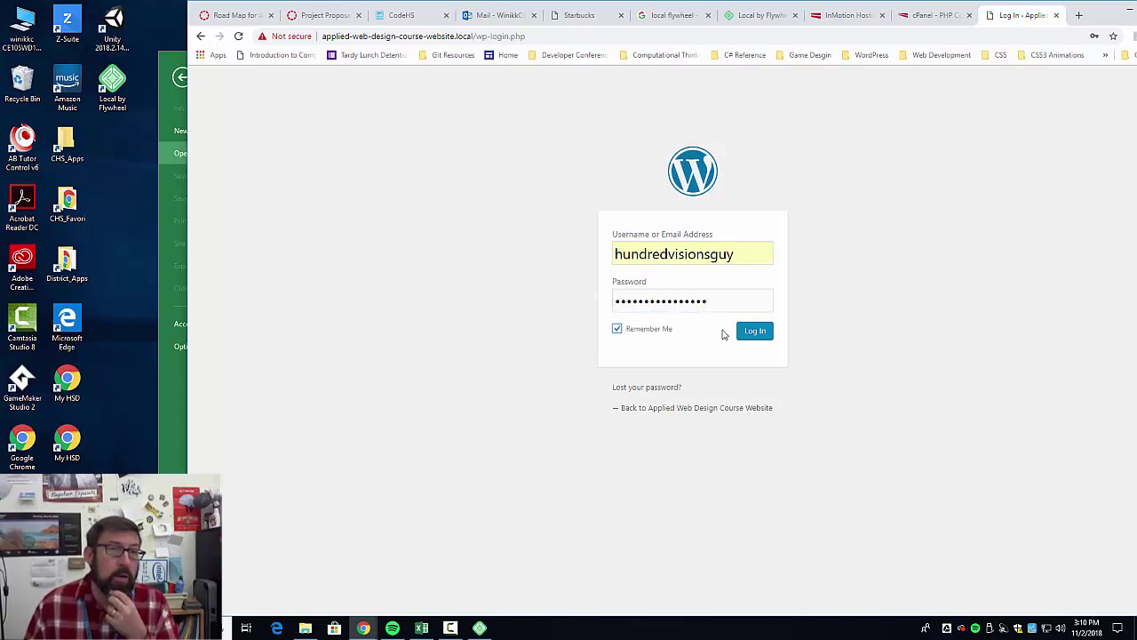
click(757, 333)
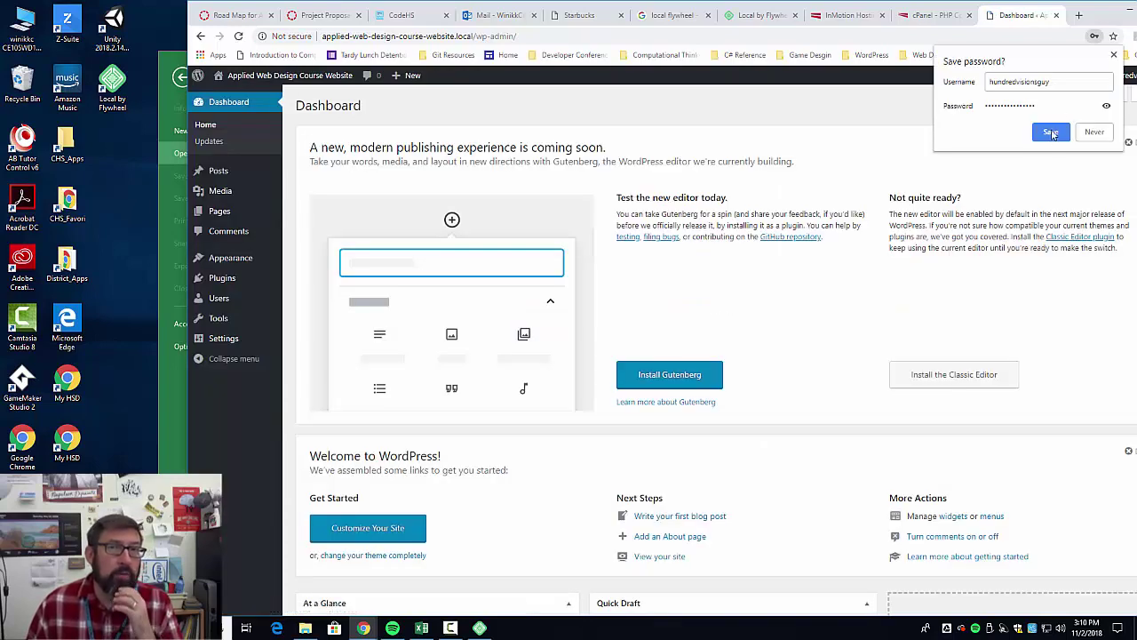
Save the login password in Chrome and select the local admin address.
click(1050, 132)
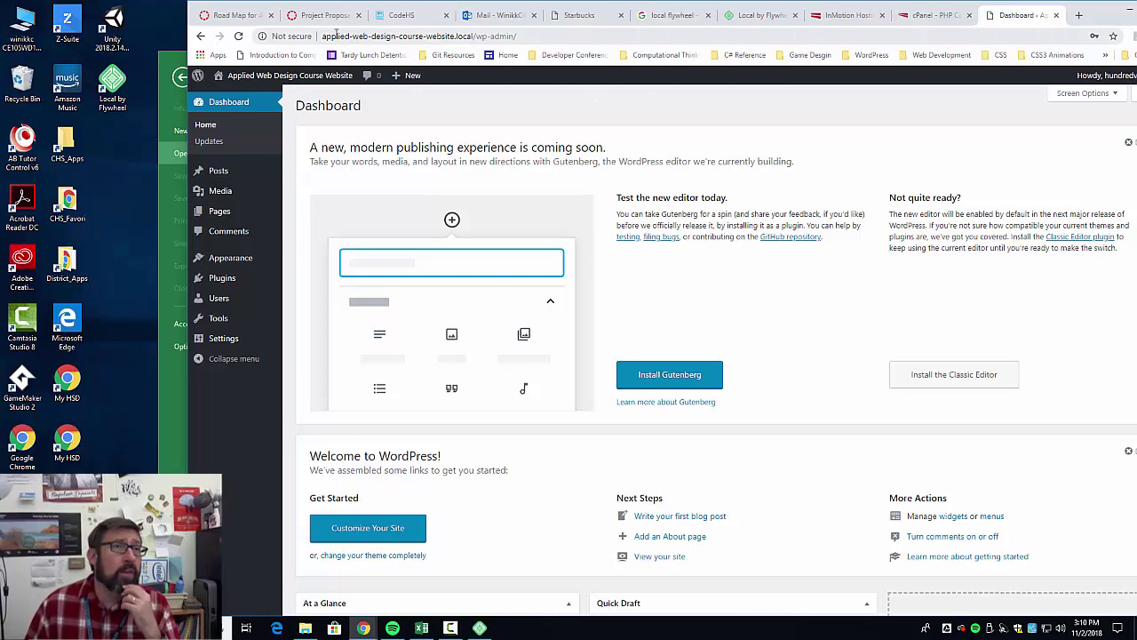
drag(336, 34, 548, 42)
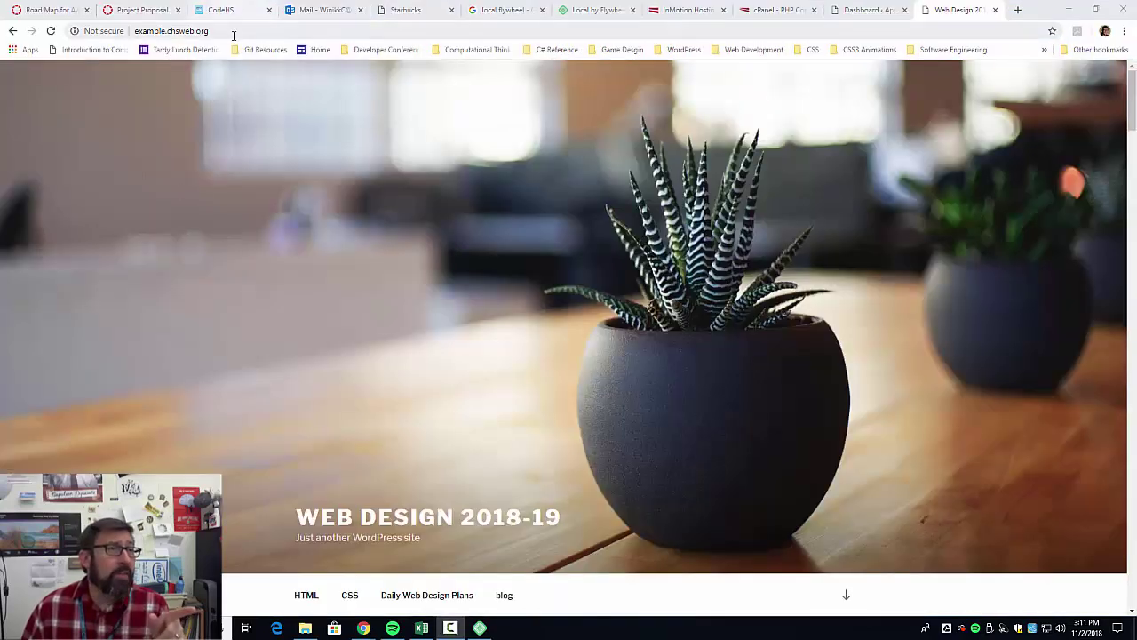
Log in to the live example.chsweb.org site, retyping the password after the first attempt fails.
click(234, 33)
scroll(505, 266, down, 5)
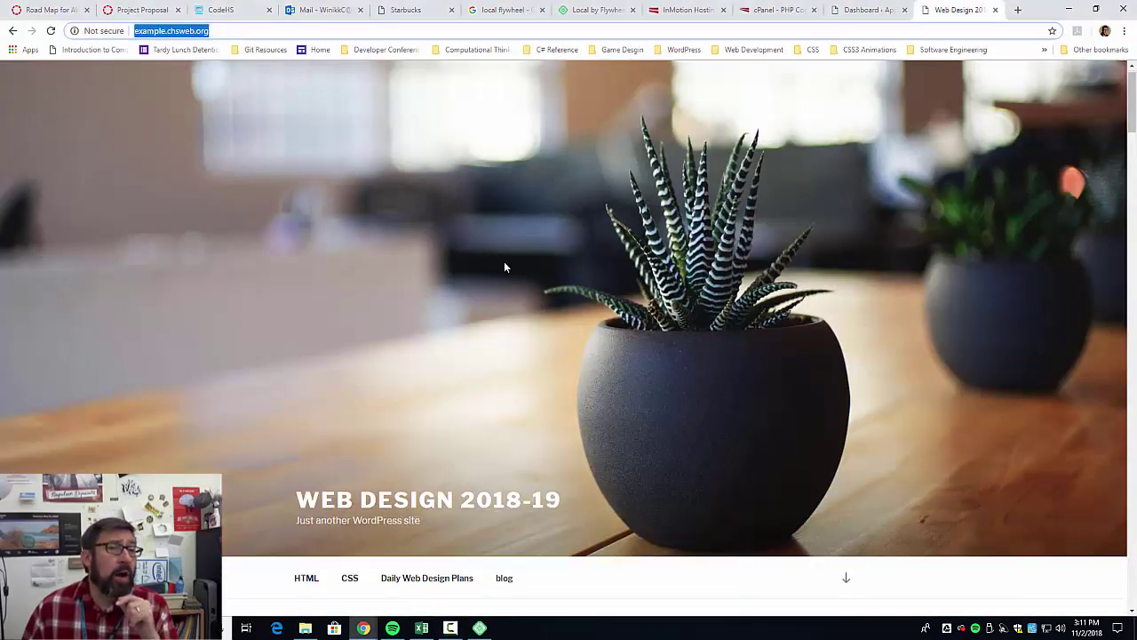
scroll(519, 273, down, 3)
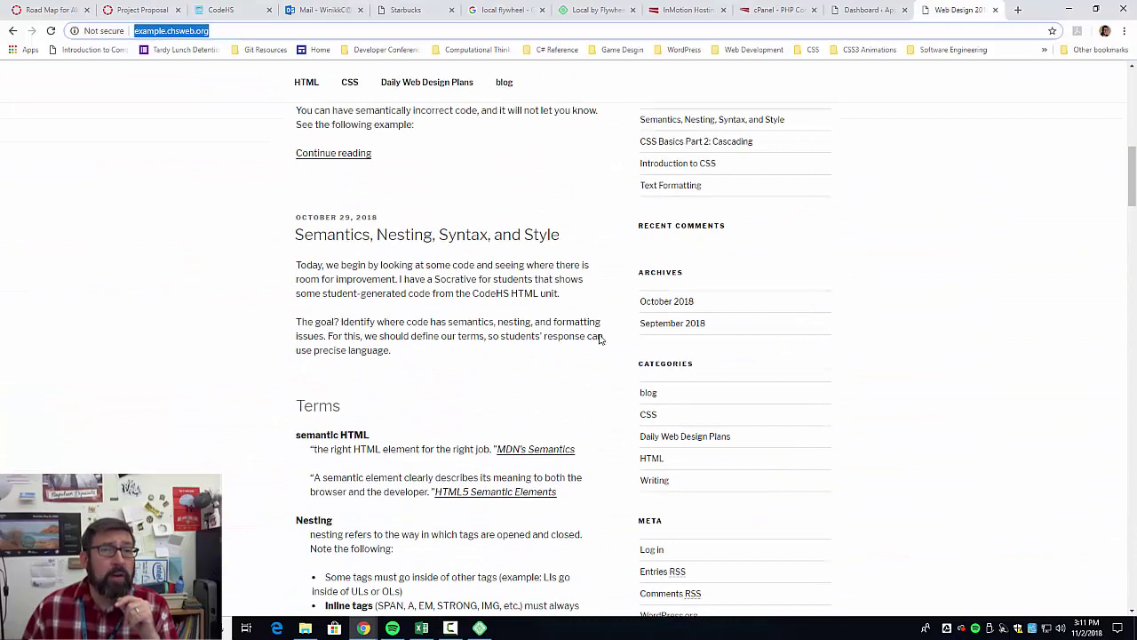
scroll(701, 424, down, 1)
click(651, 432)
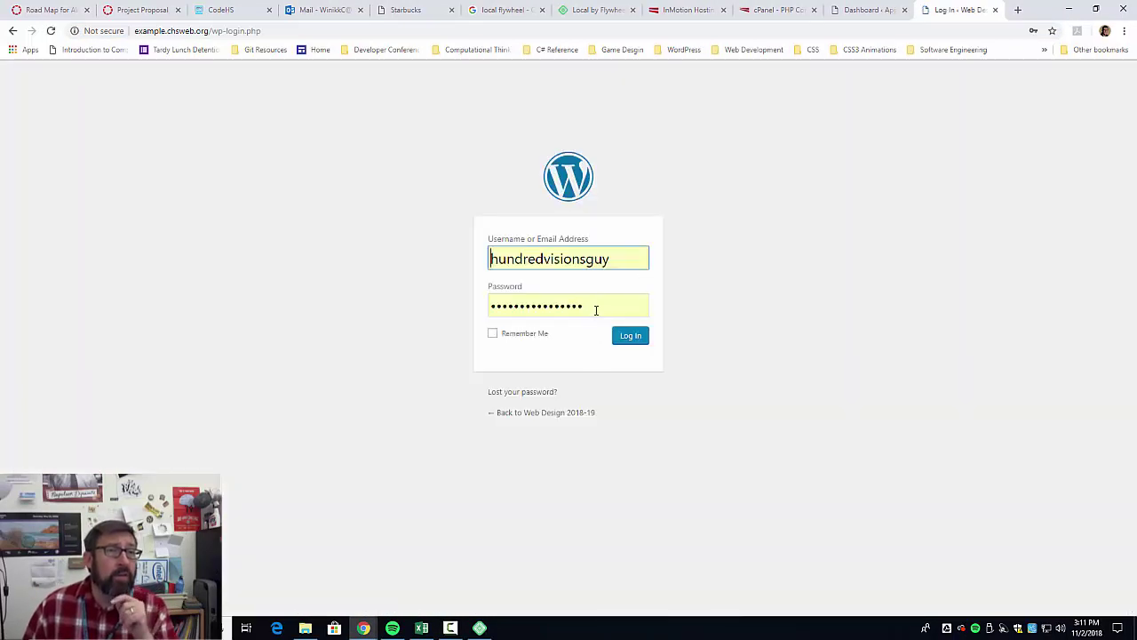
click(597, 309)
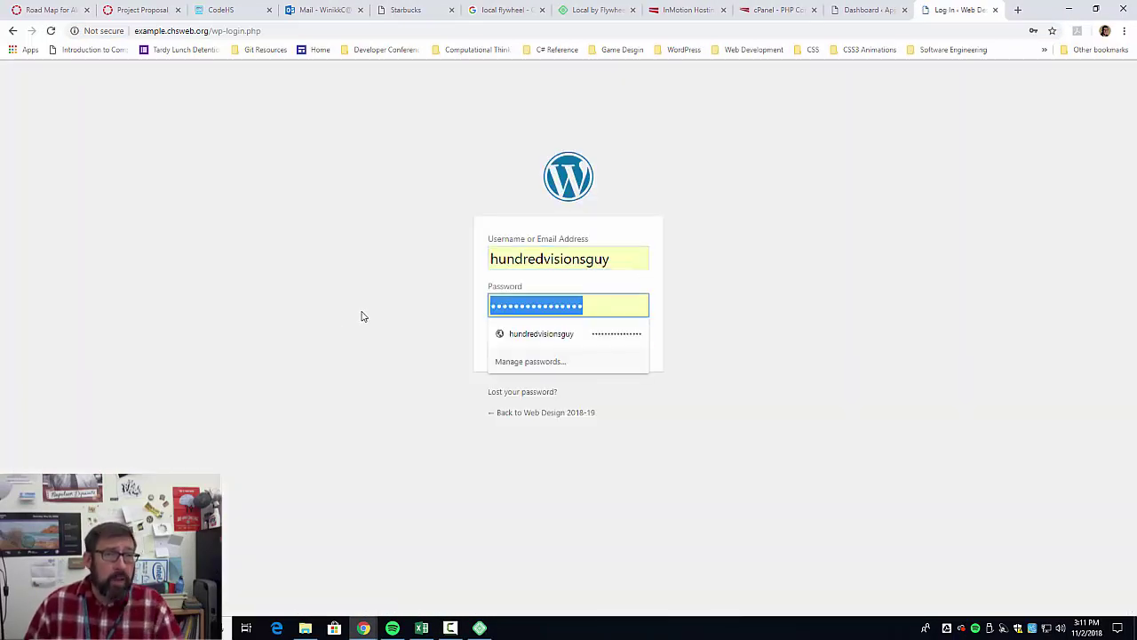
text(p)
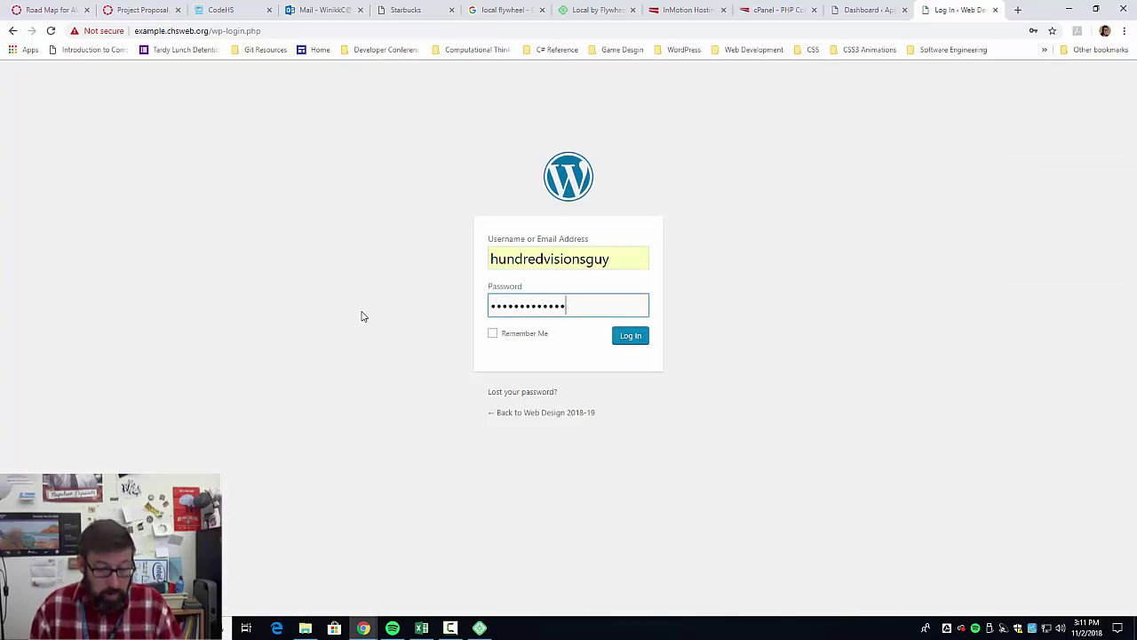
key(Return)
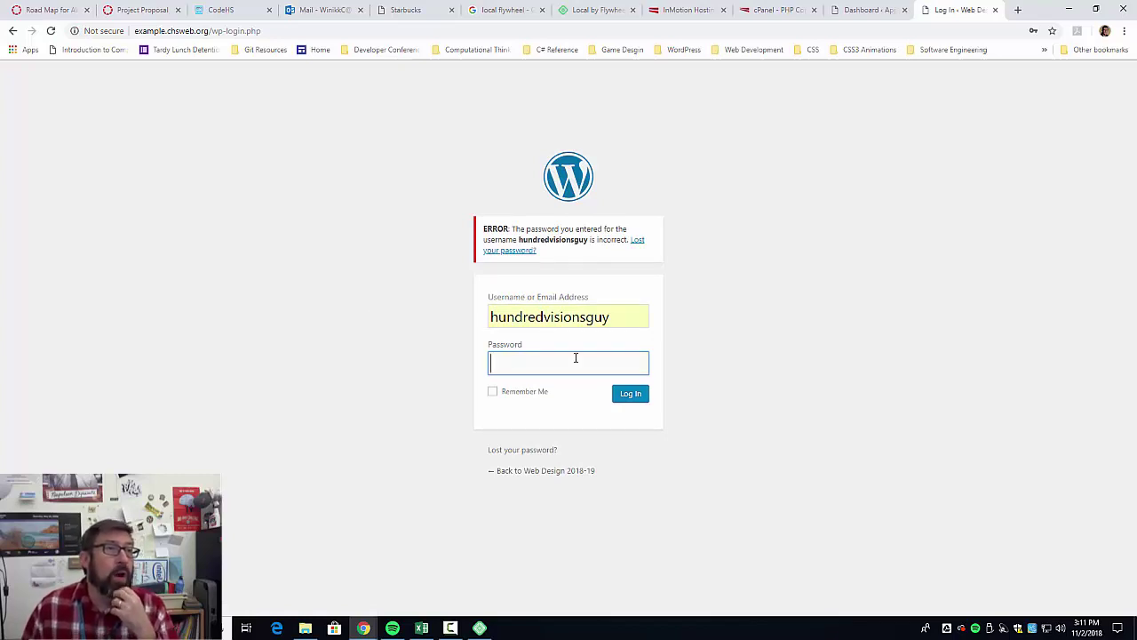
text(••)
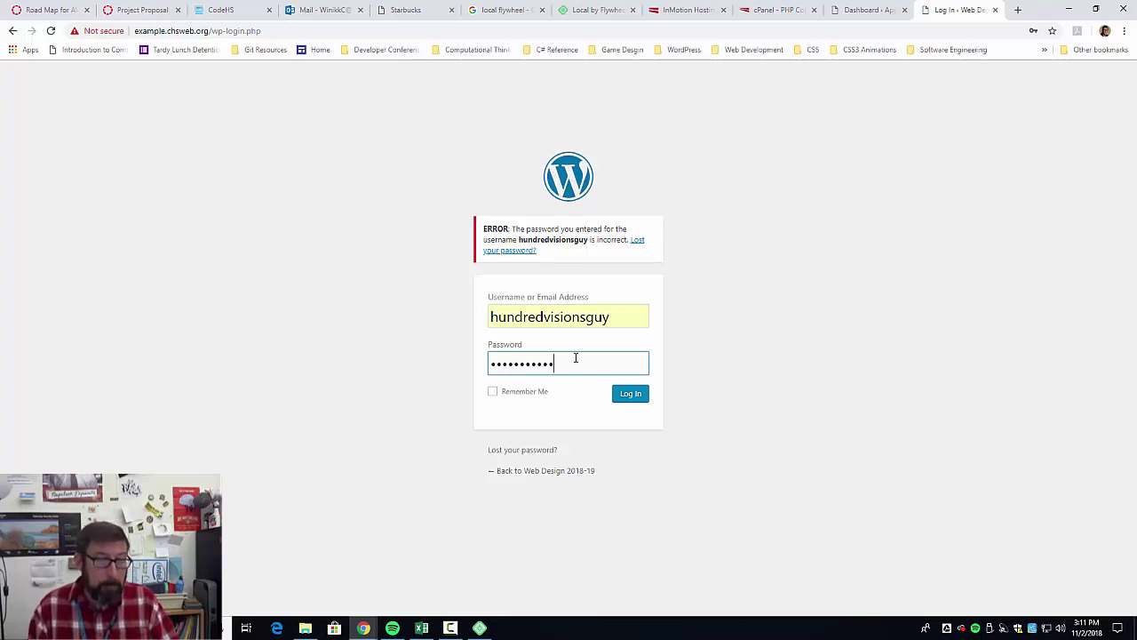
key(Return)
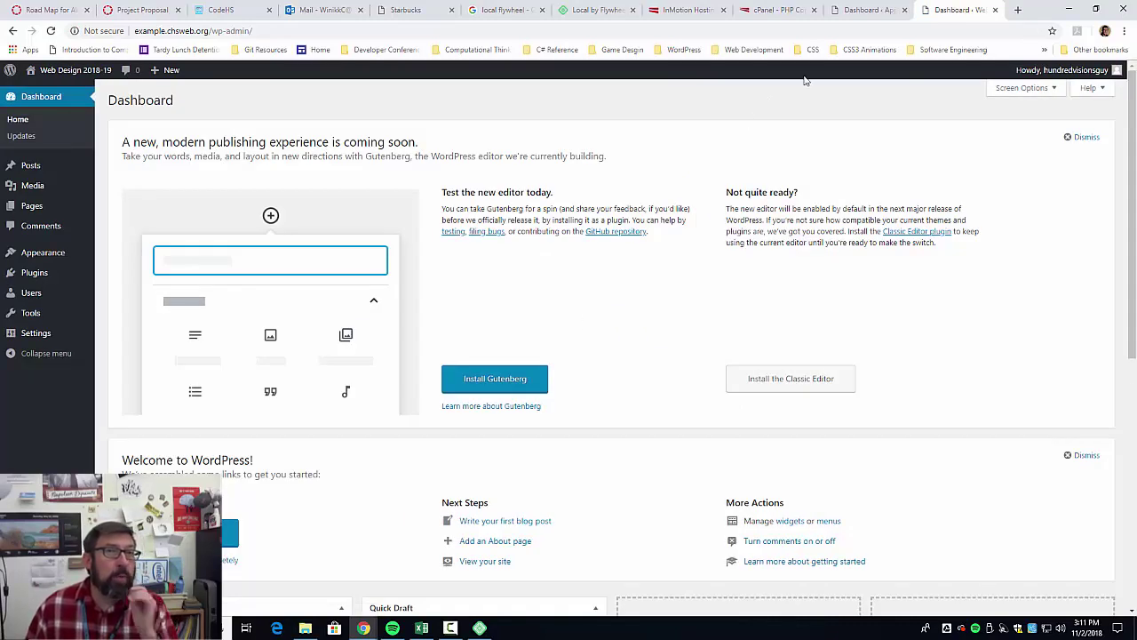
Log out of the local Applied Web Design Course Website and sign back in with the password.
click(853, 8)
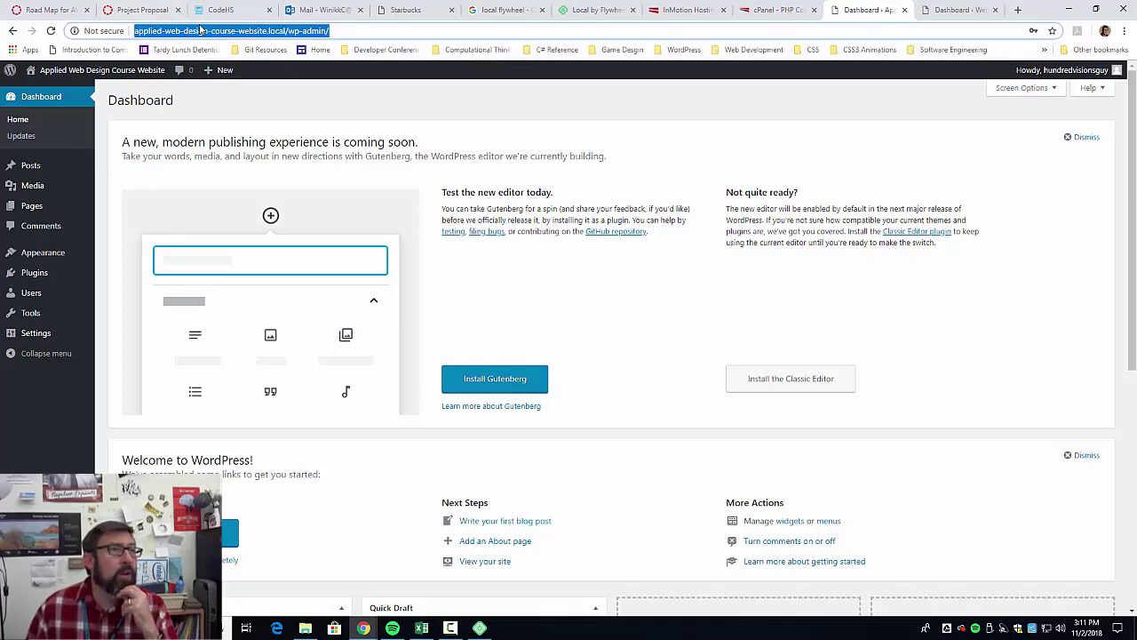
mouse_move(1091, 71)
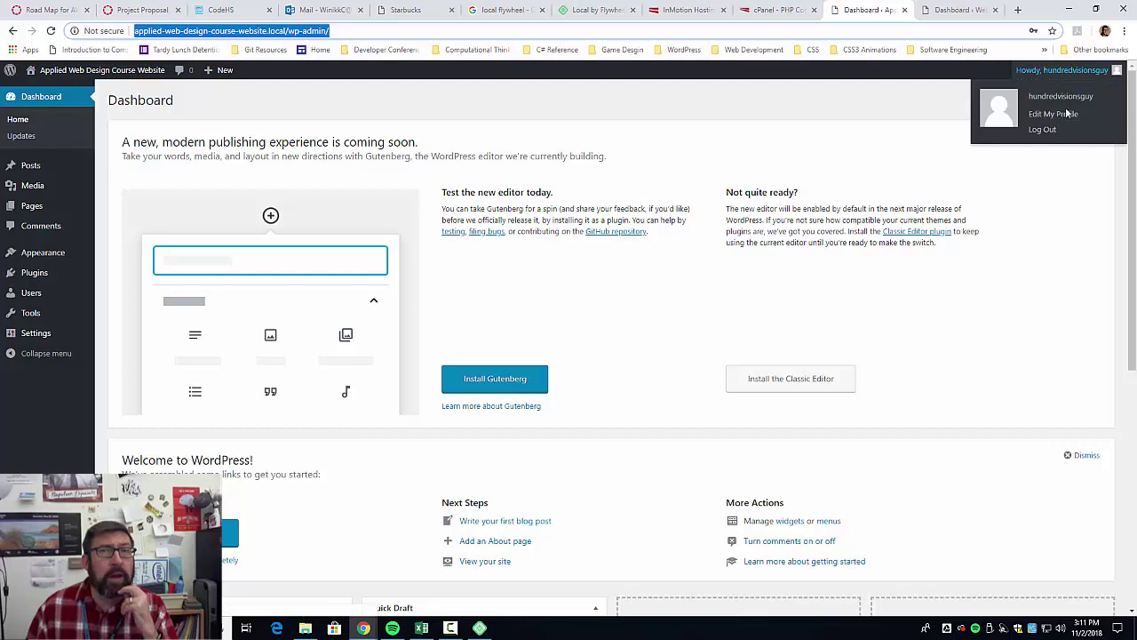
click(1045, 130)
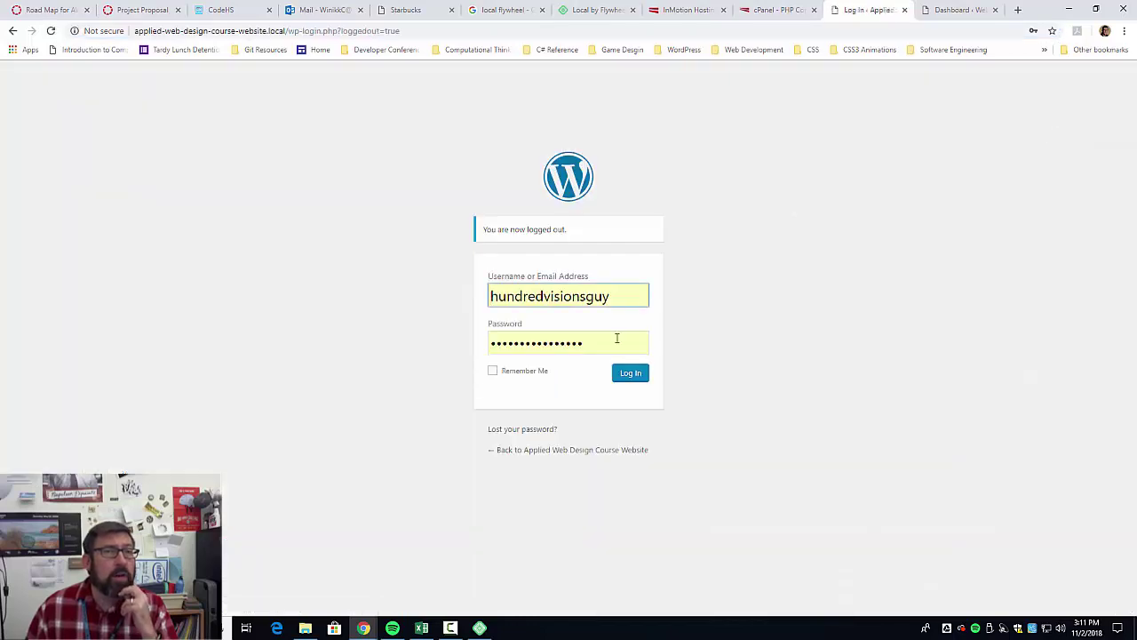
click(616, 340)
text(••)
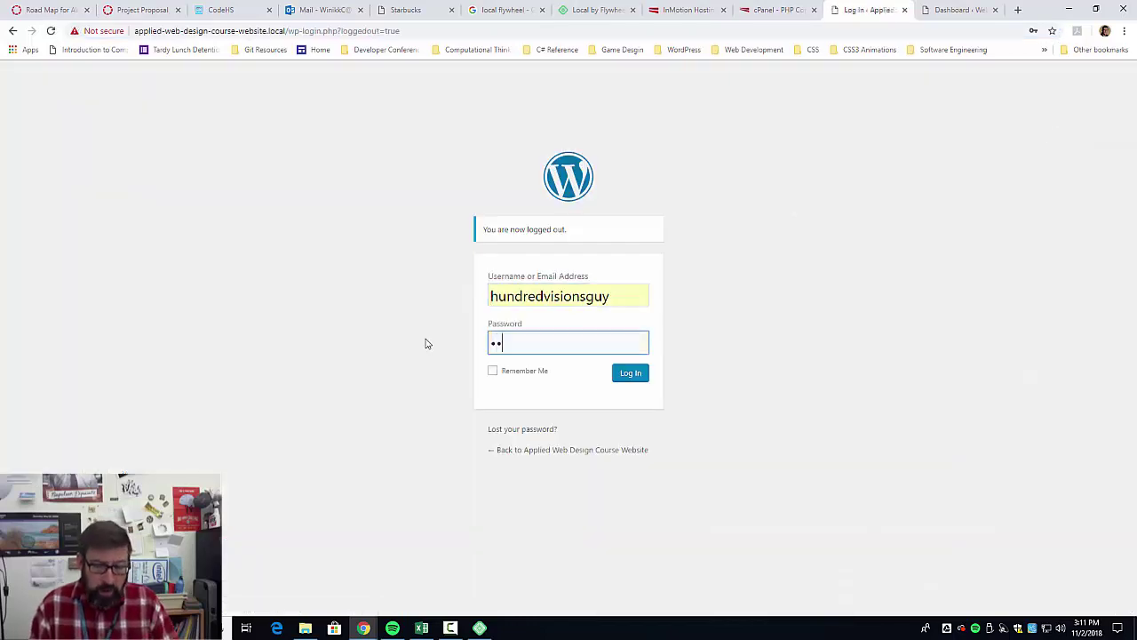
text(••••••••)
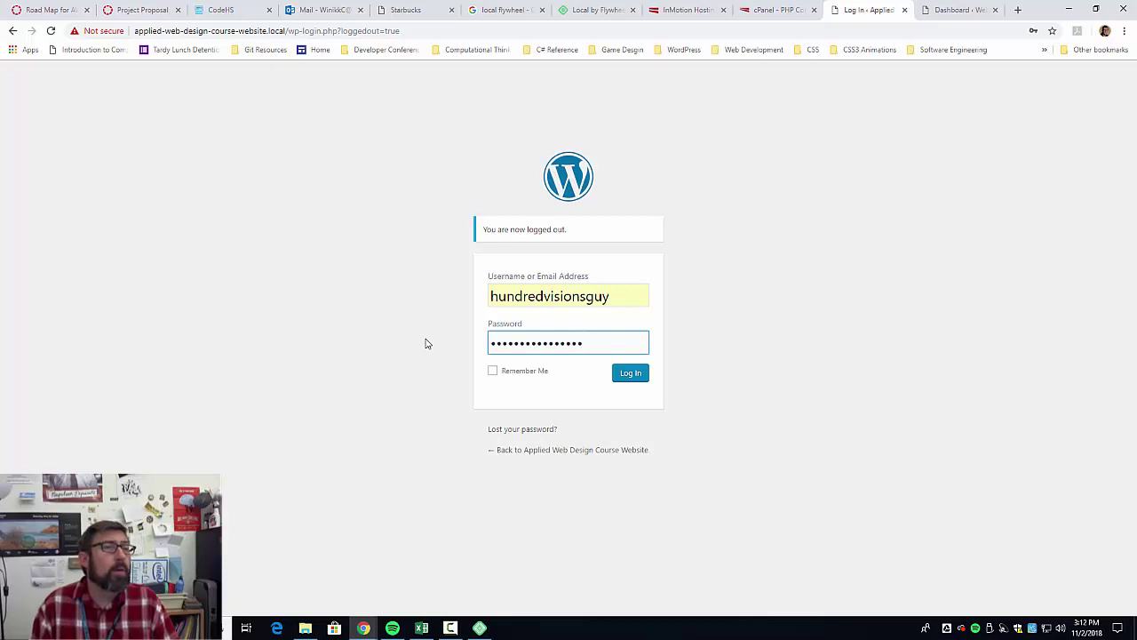
key(Return)
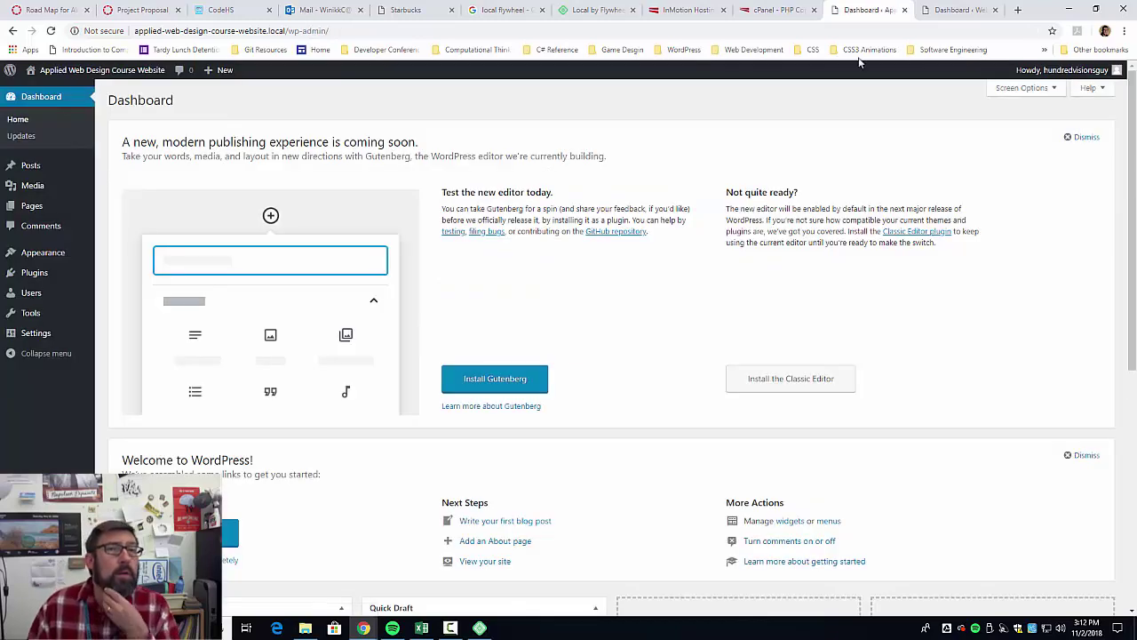
click(940, 7)
Search plugins for 'wp-all in one', then install and activate All-in-One WP Migration on the live site.
click(859, 13)
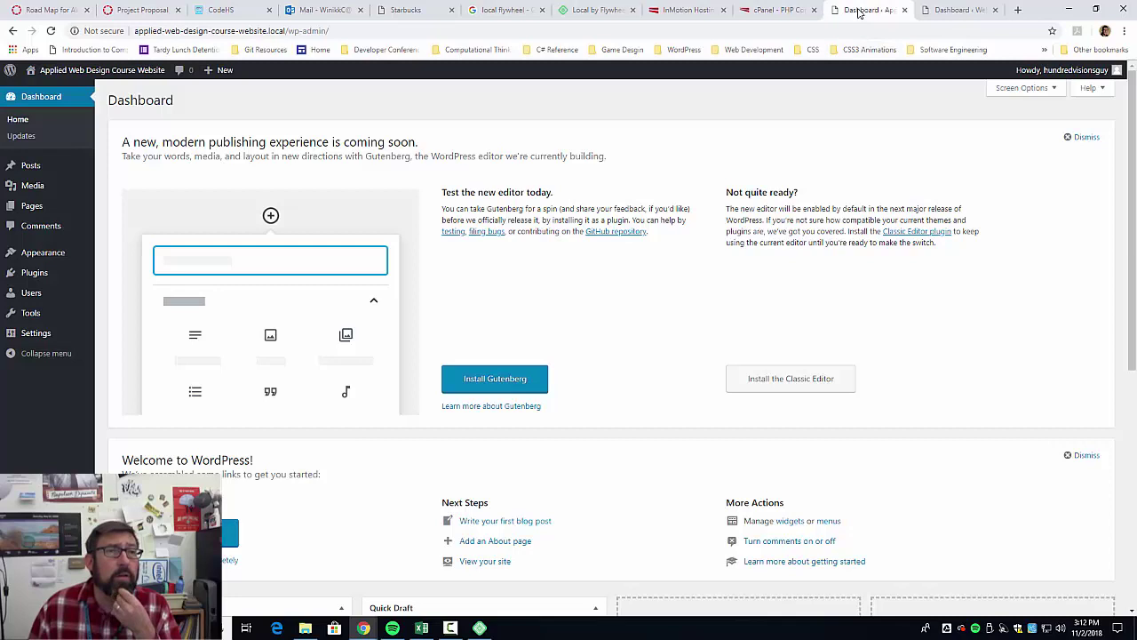
click(964, 13)
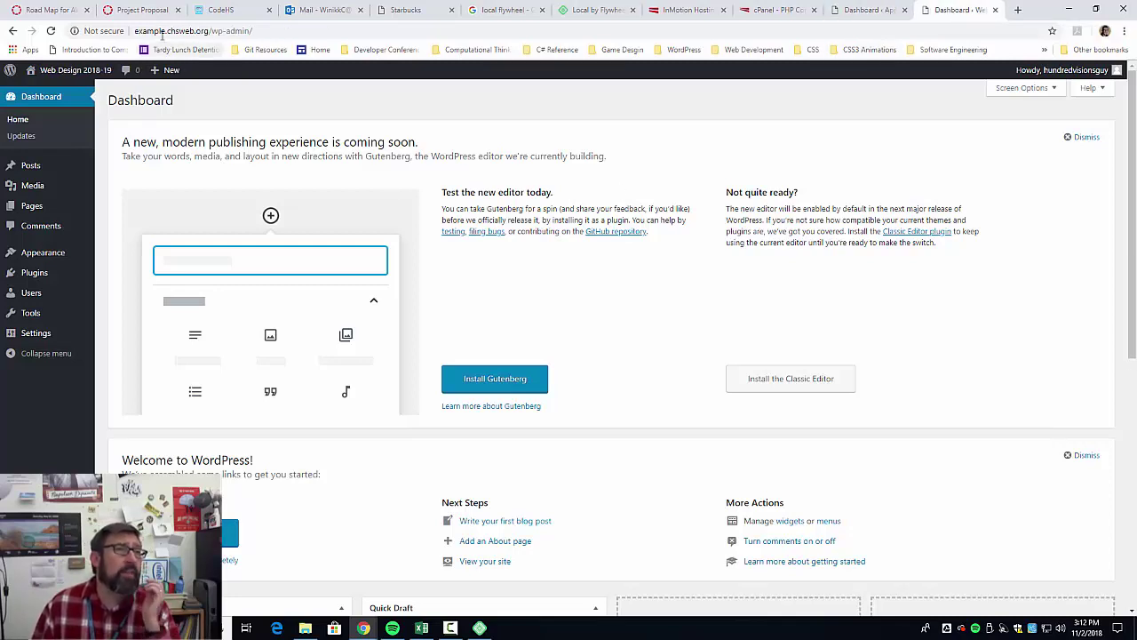
mouse_move(22, 312)
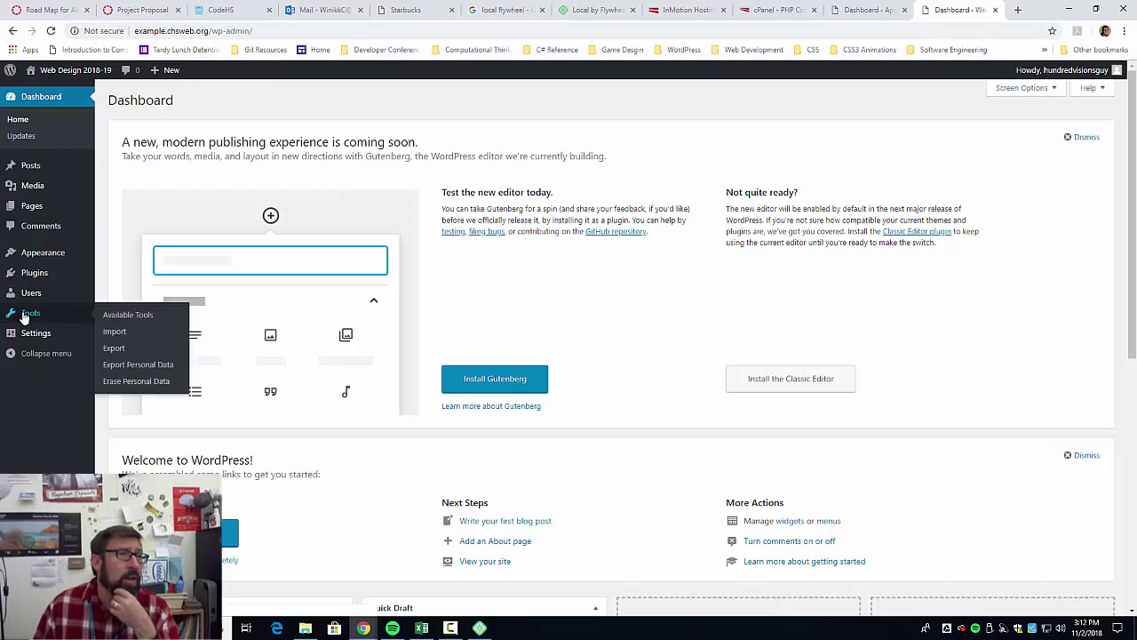
mouse_move(36, 276)
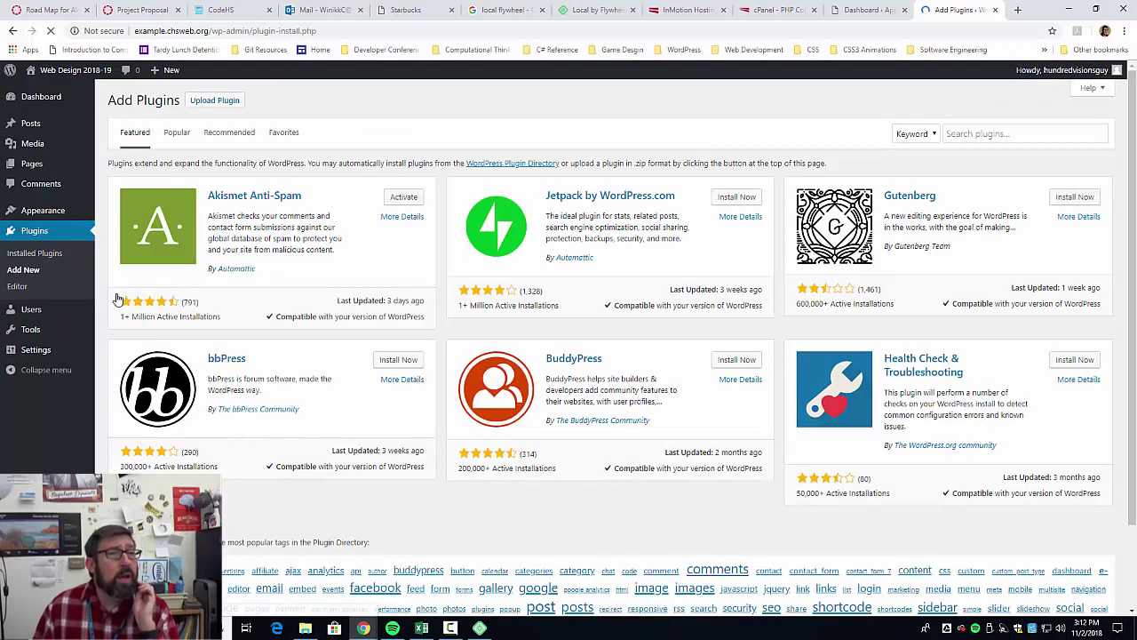
click(1020, 133)
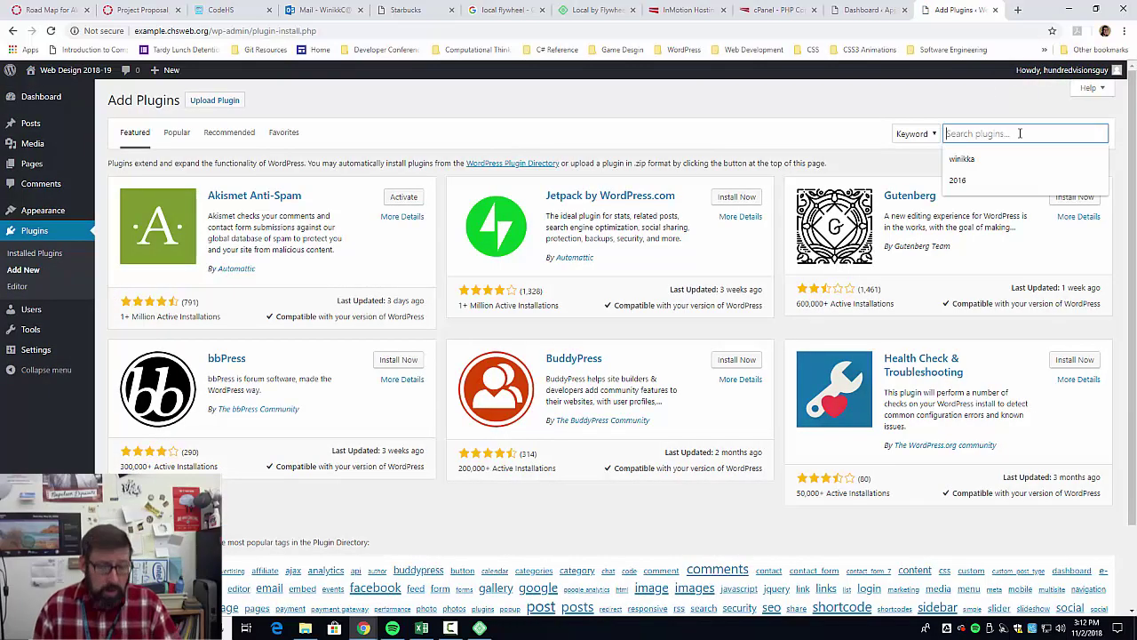
text(wp-)
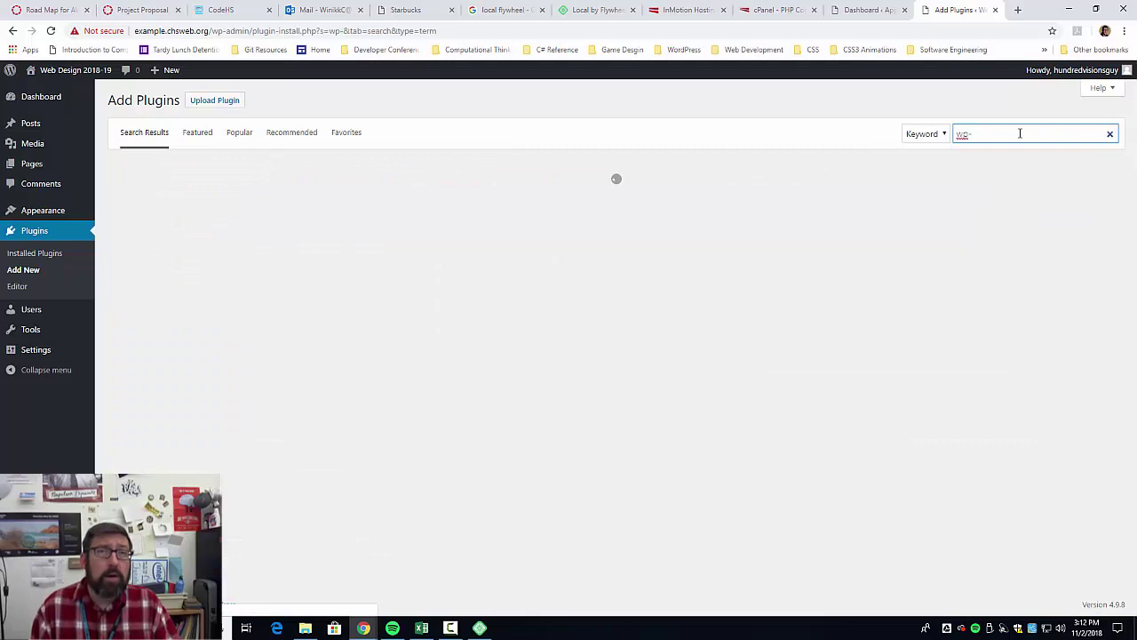
text(all in one)
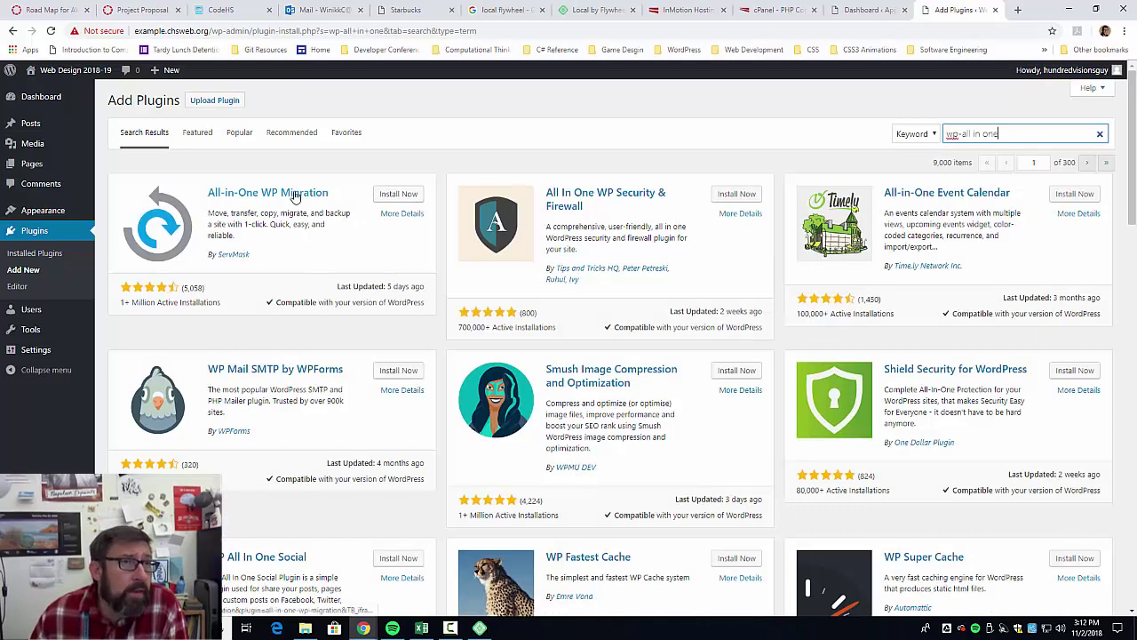
click(400, 195)
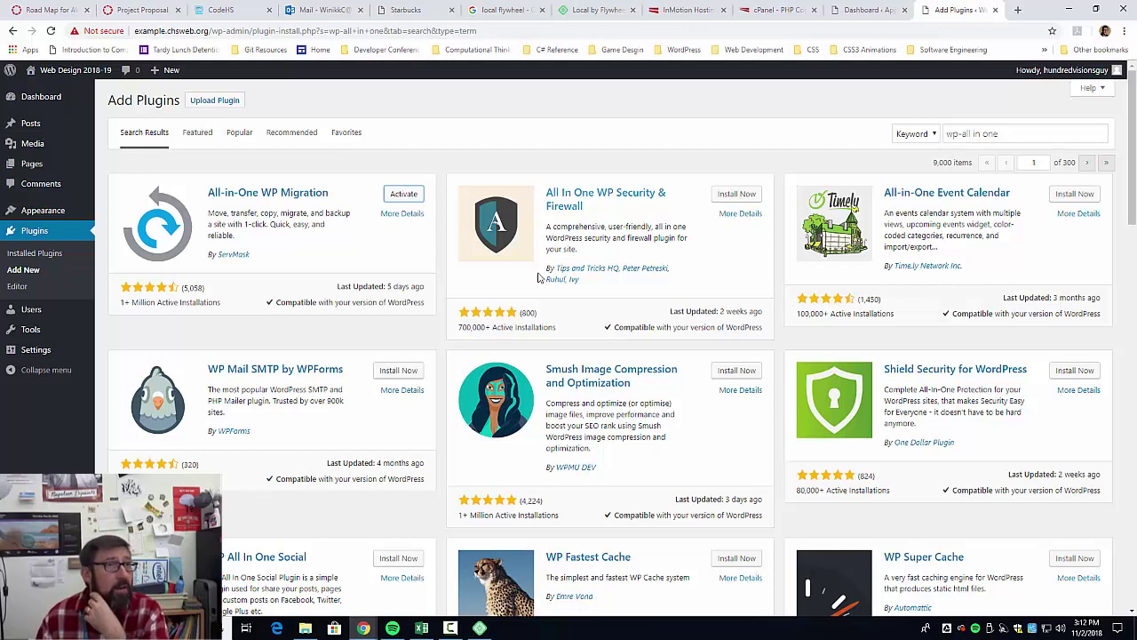
click(404, 194)
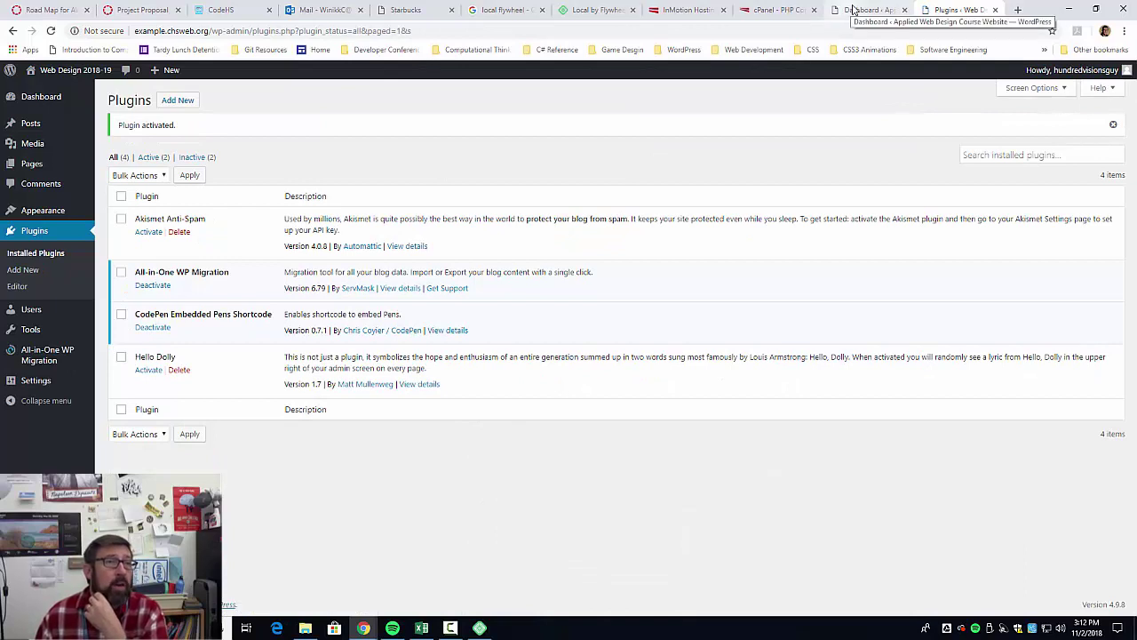
click(853, 9)
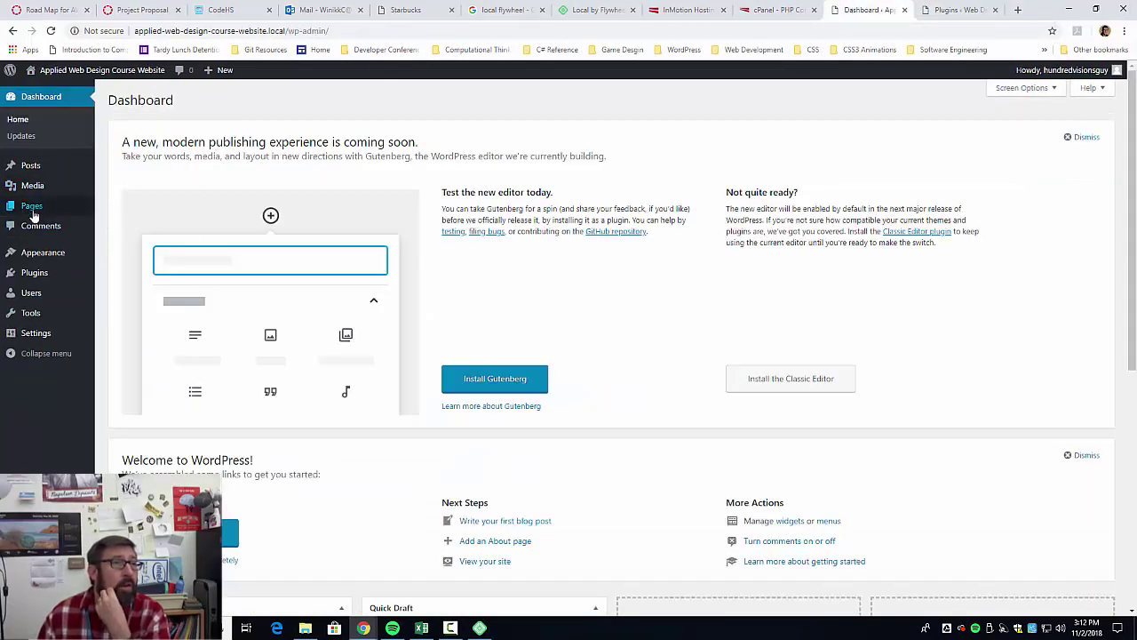
On the local site, search Add New plugins for 'wp' and install and activate All-in-One WP Migration.
mouse_move(42, 252)
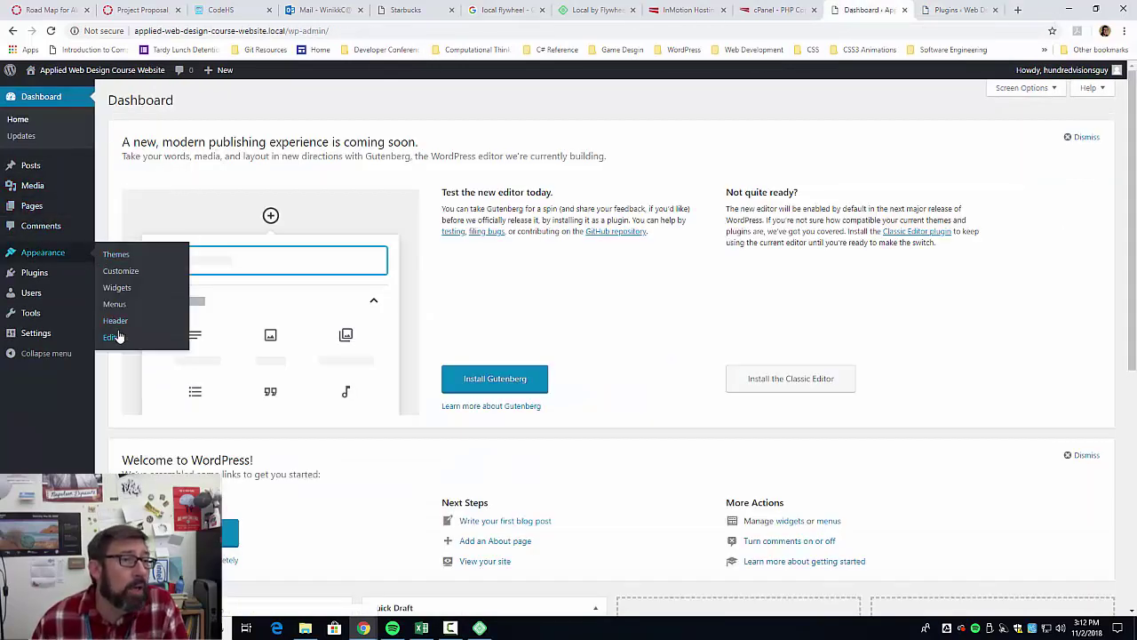
mouse_move(71, 273)
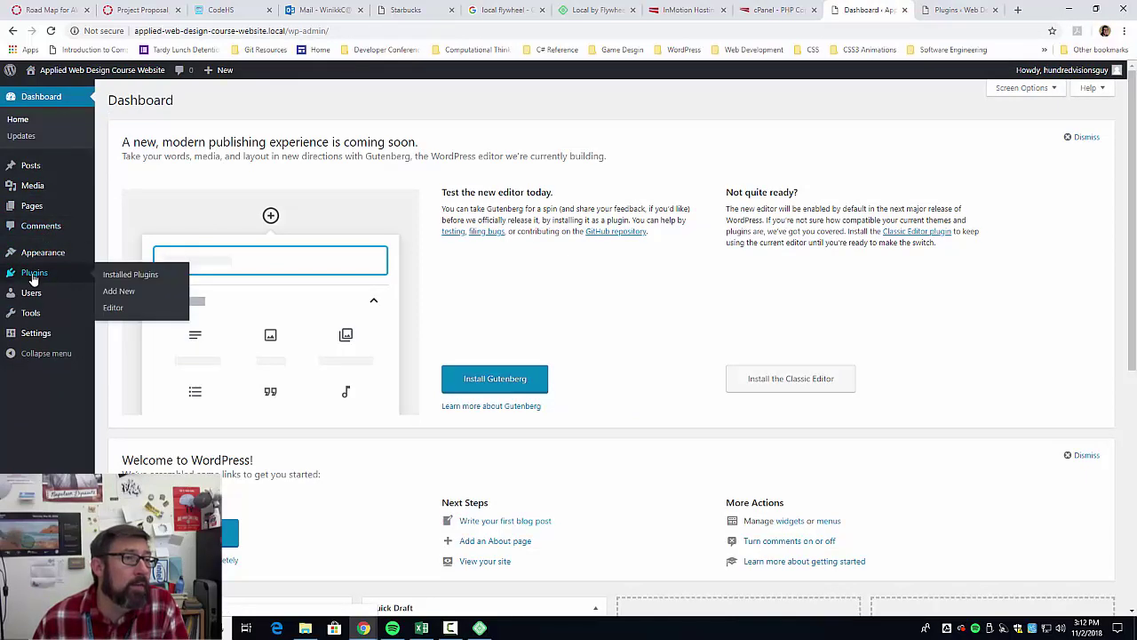
click(110, 297)
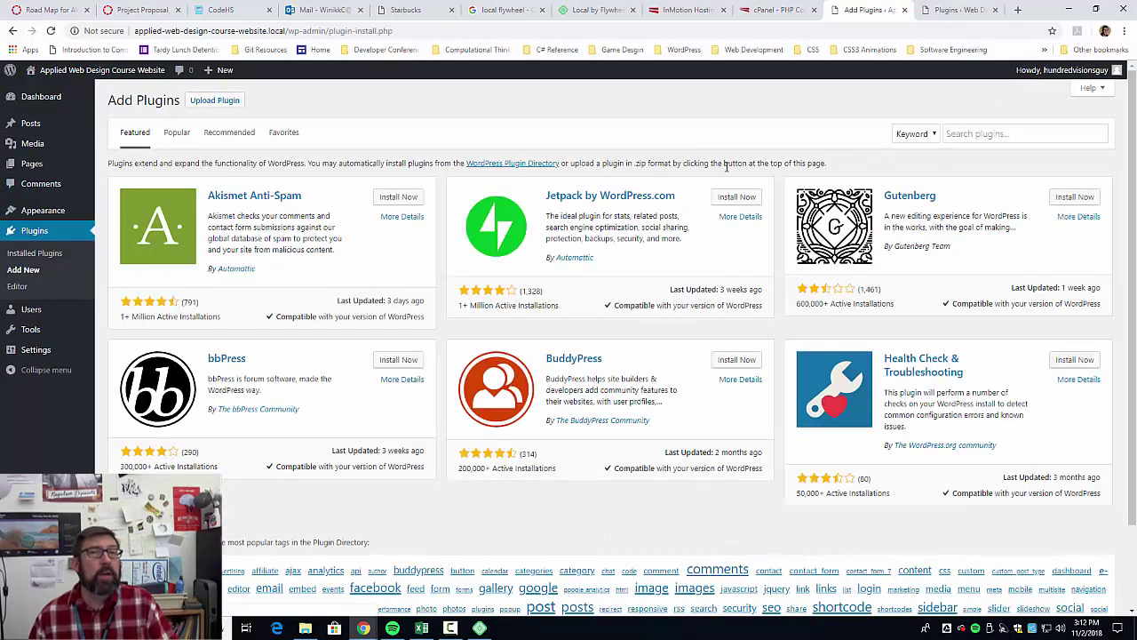
click(978, 133)
text(w)
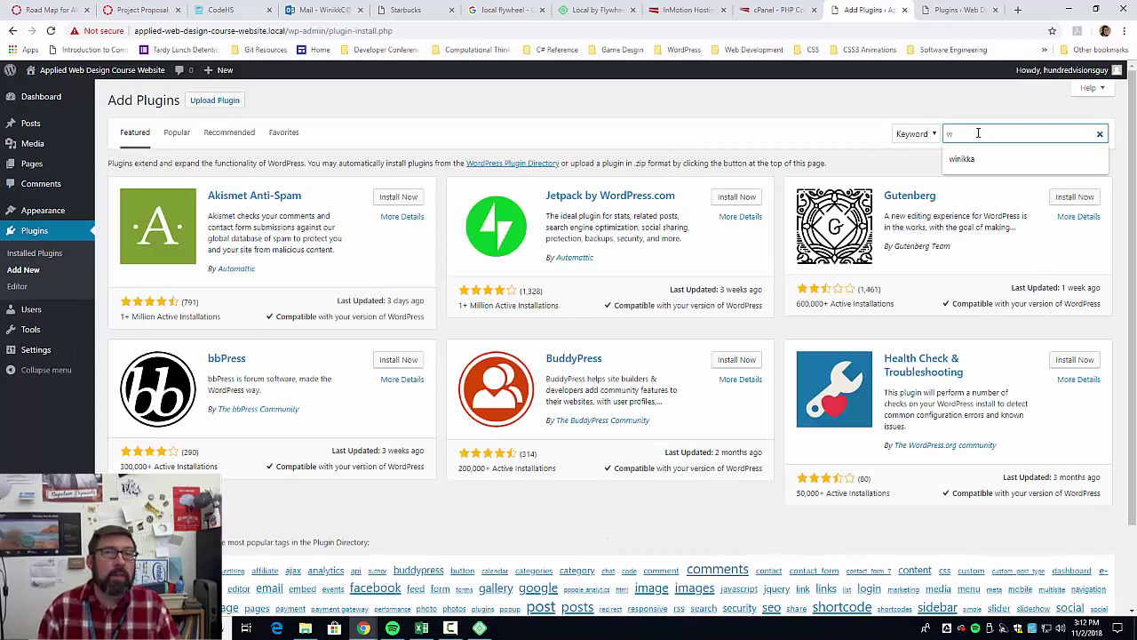
text(p)
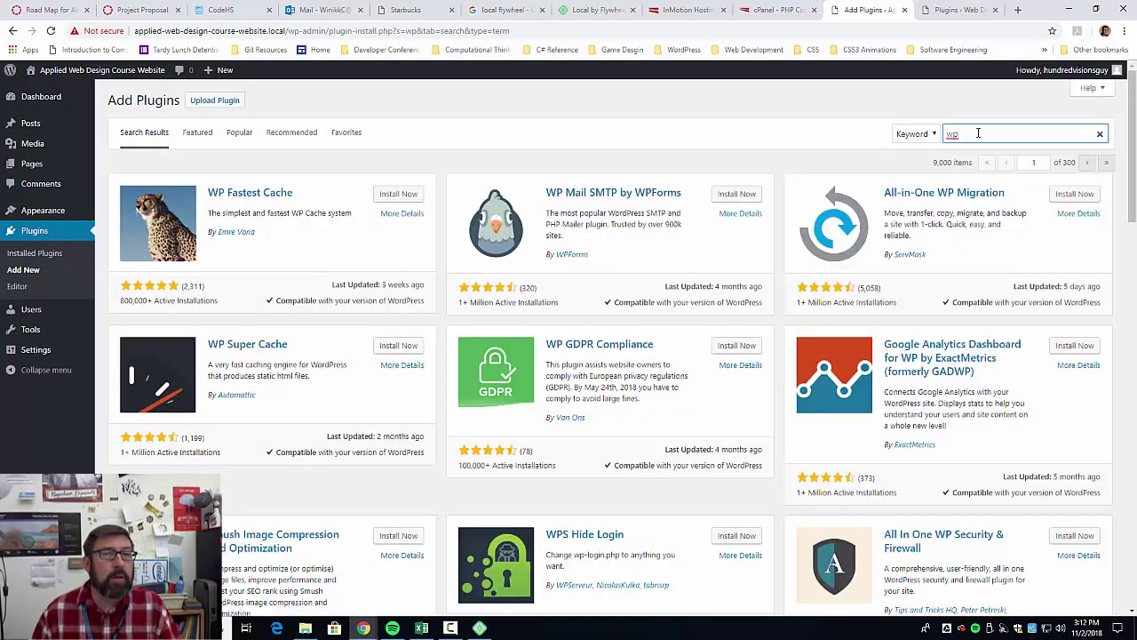
click(1074, 195)
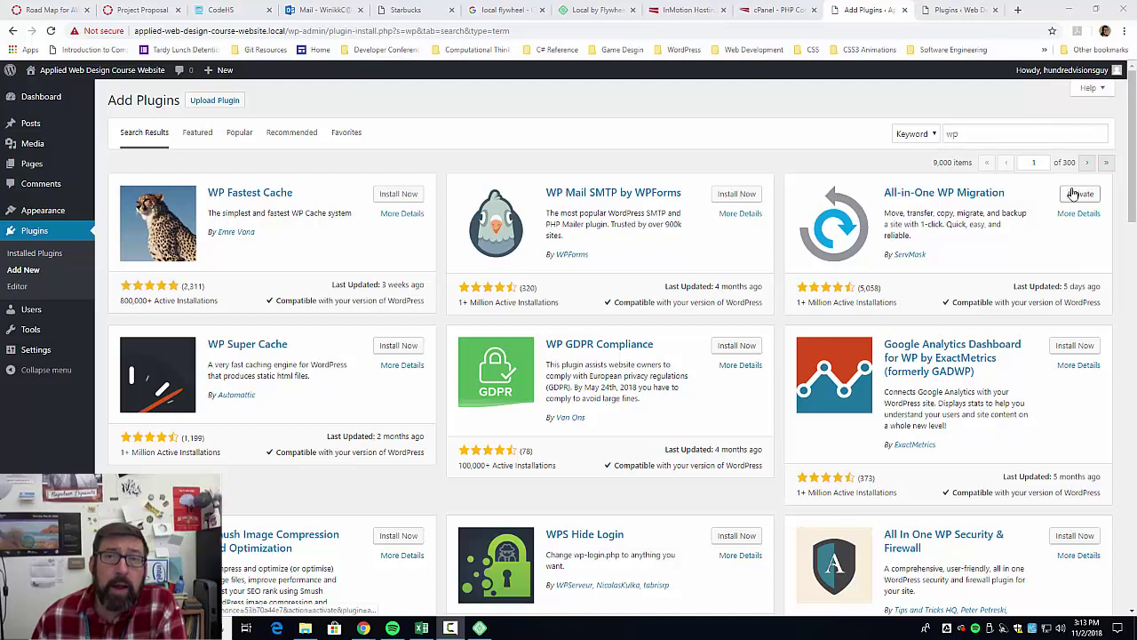
click(1078, 194)
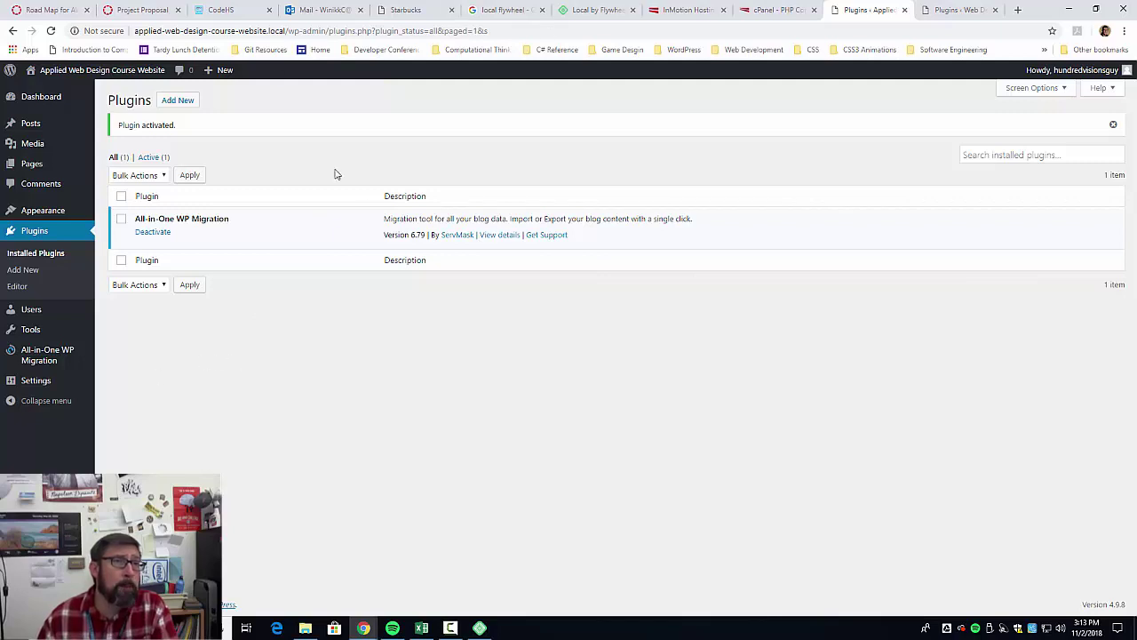
Open the local site's General Settings and select its address applied-web-design-course-website.local.
click(947, 10)
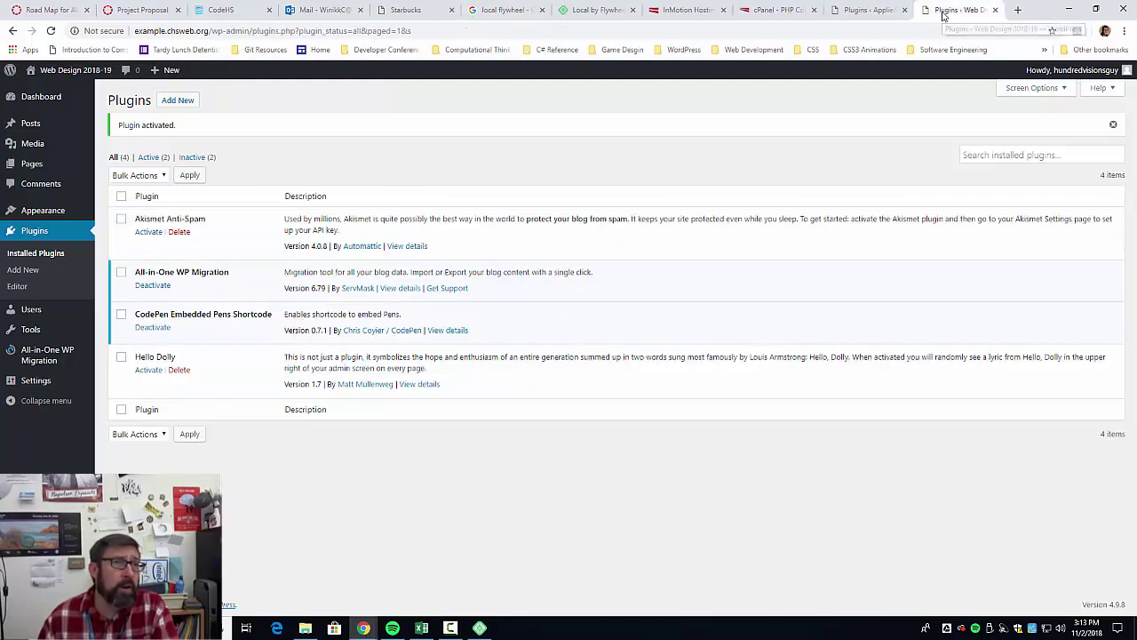
click(857, 13)
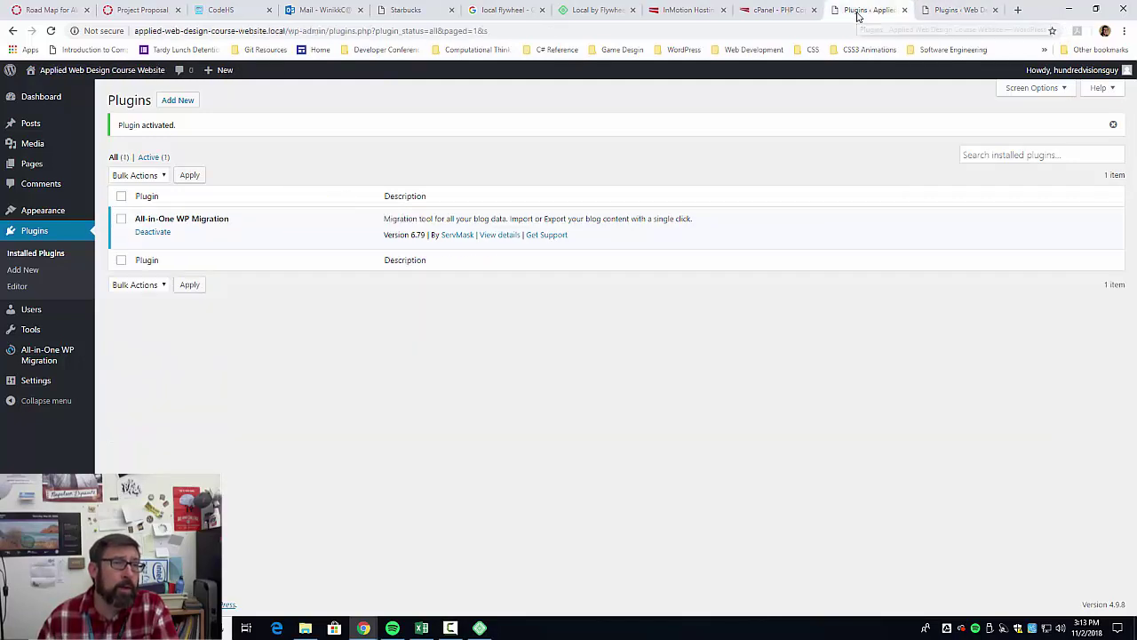
mouse_move(34, 380)
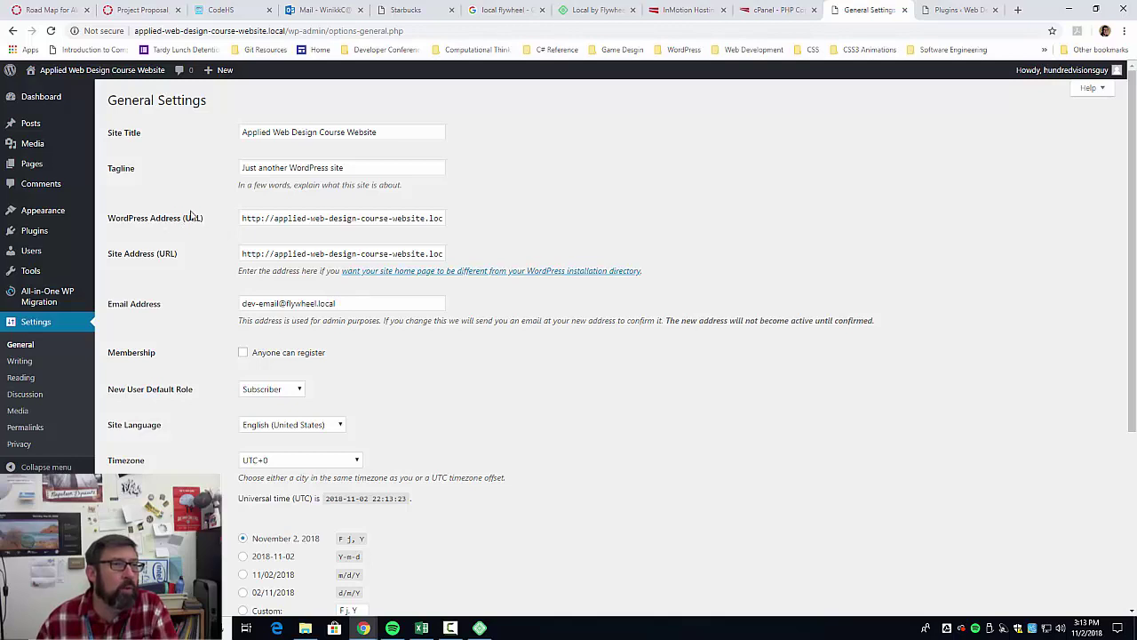
drag(255, 253, 488, 257)
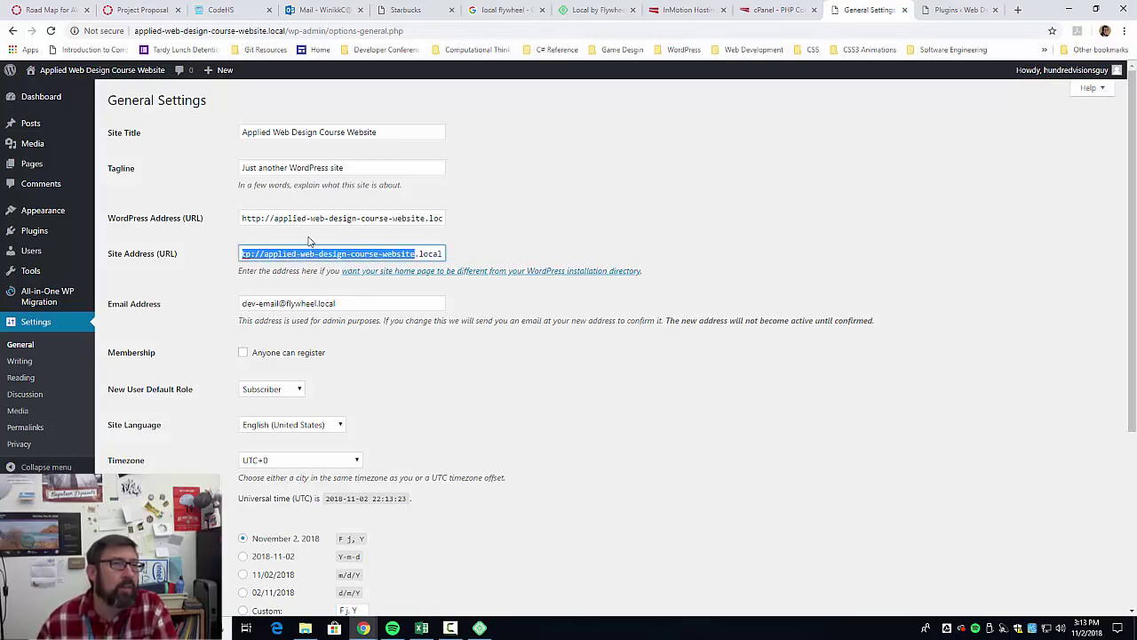
drag(307, 219, 493, 227)
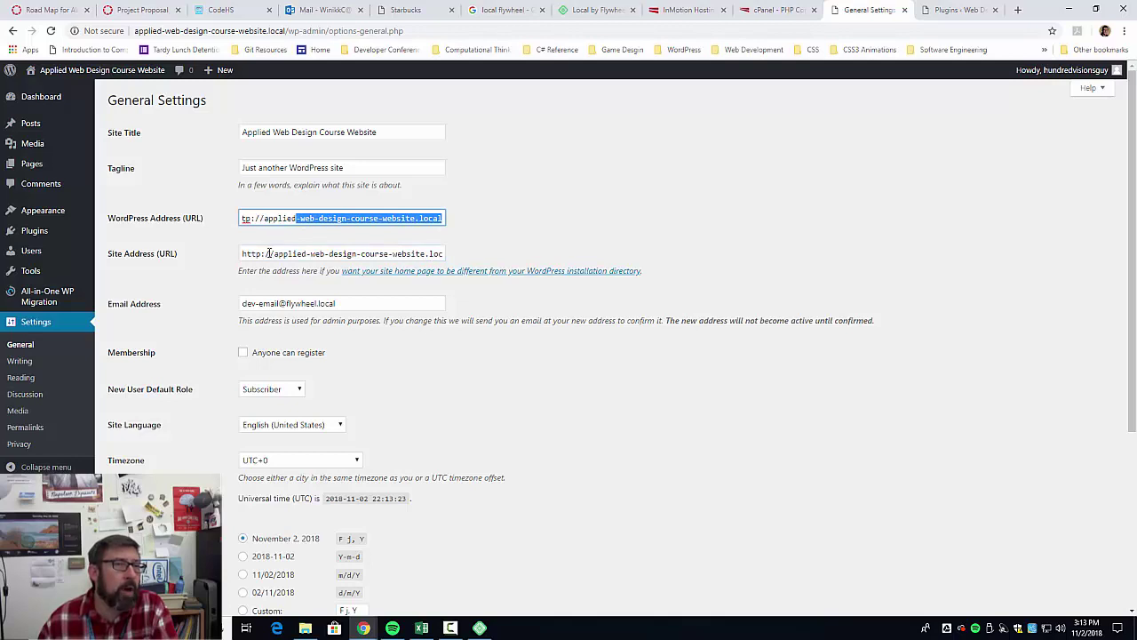
drag(249, 255, 477, 258)
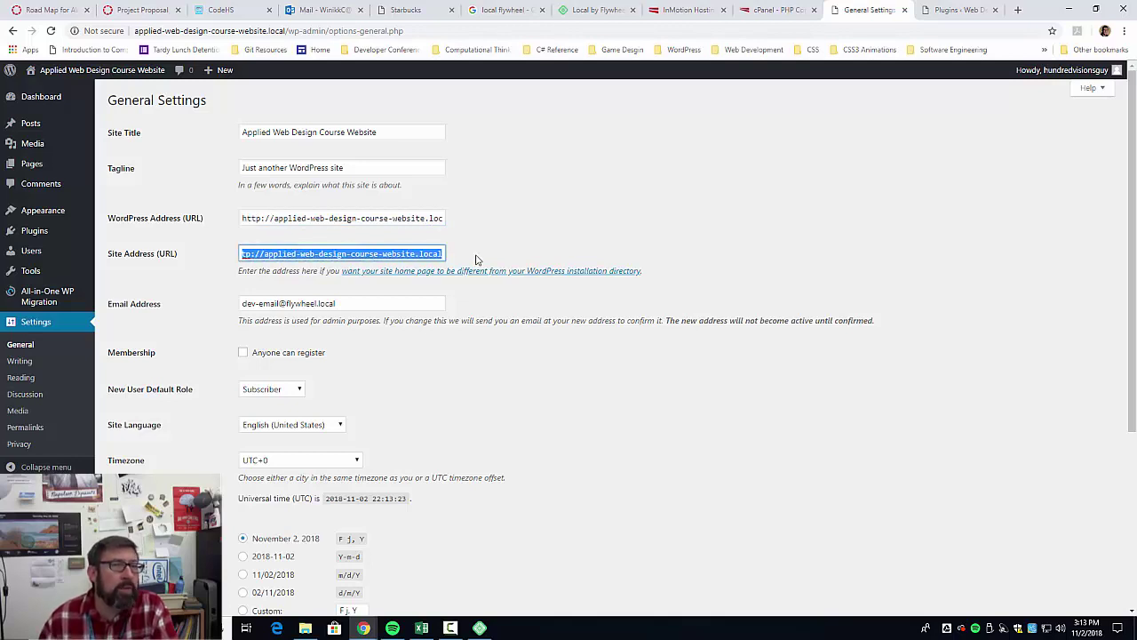
click(958, 10)
mouse_move(33, 382)
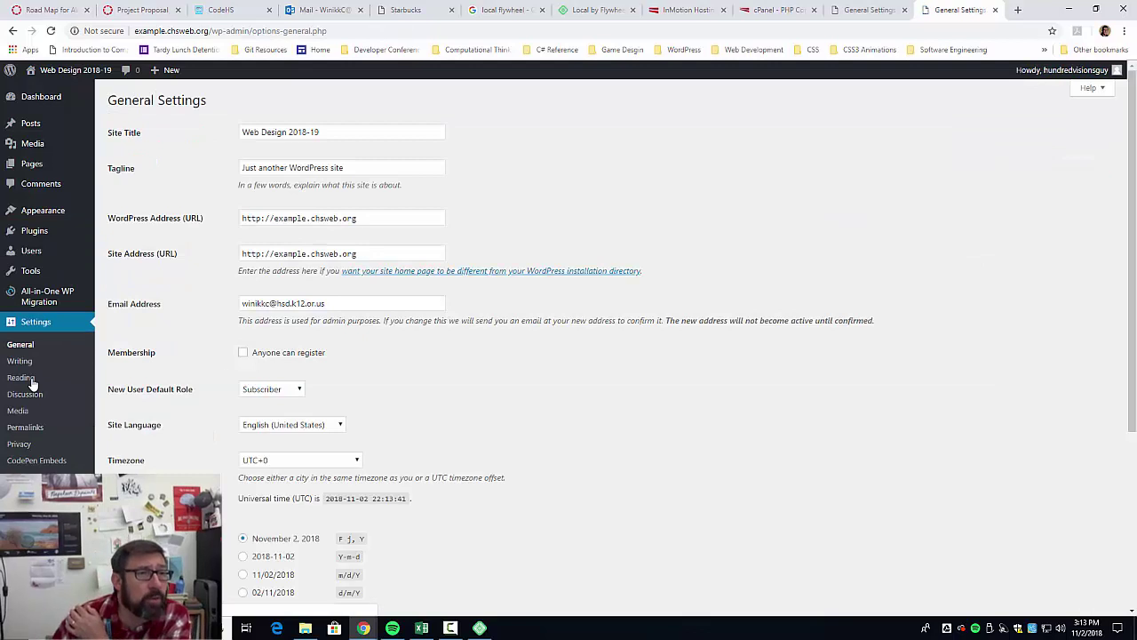
scroll(543, 395, down, 2)
scroll(400, 293, up, 2)
drag(368, 253, 196, 255)
right_click(296, 258)
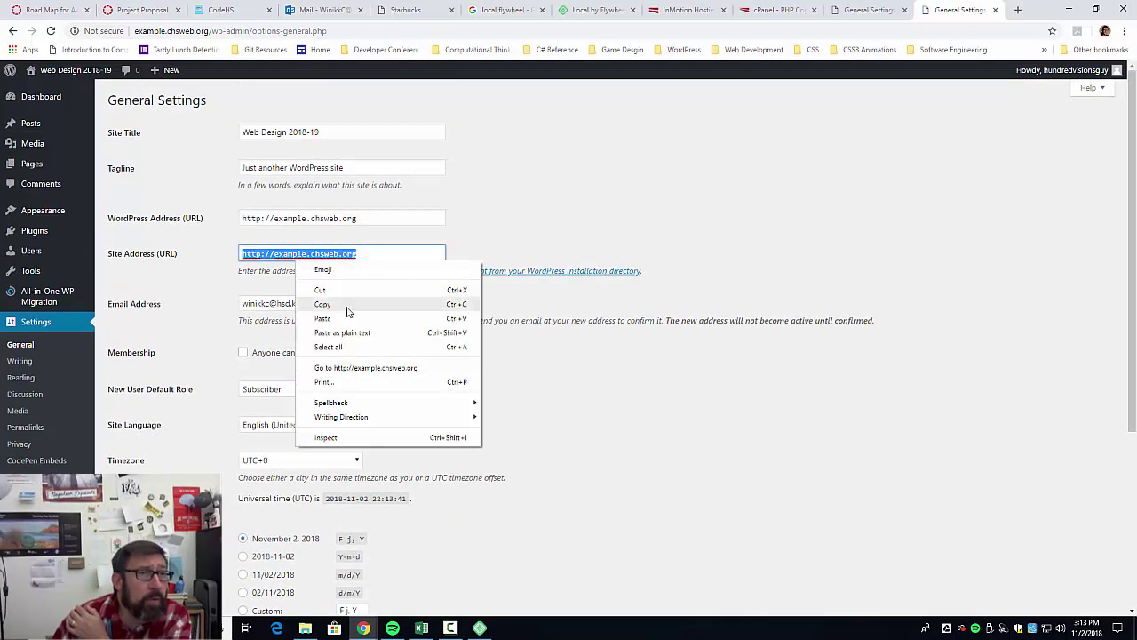
click(327, 308)
click(860, 7)
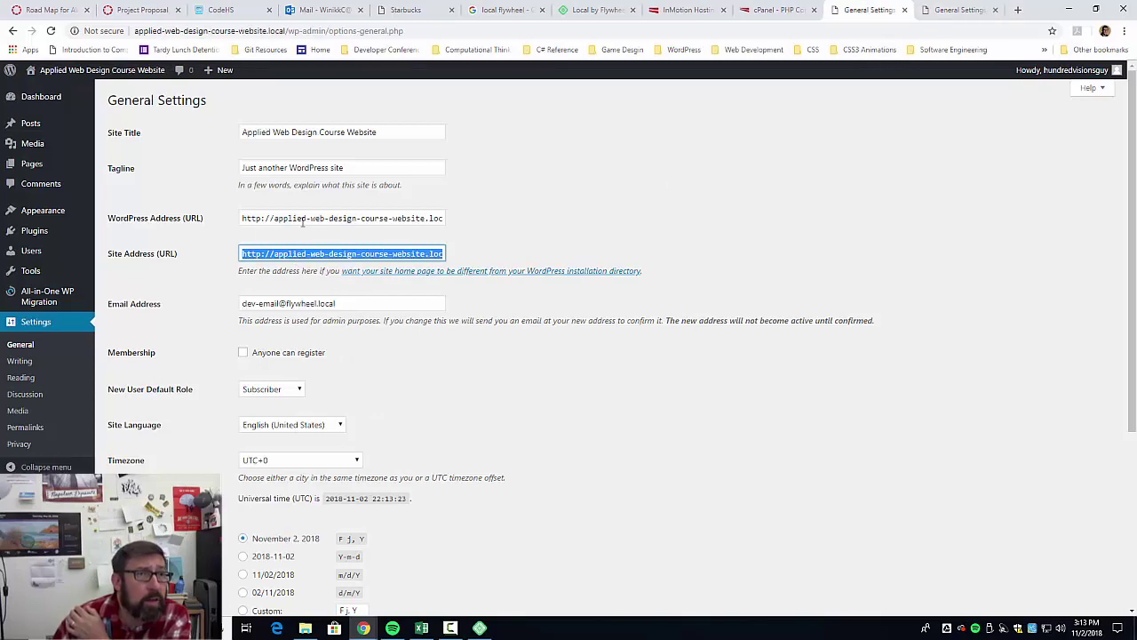
click(965, 16)
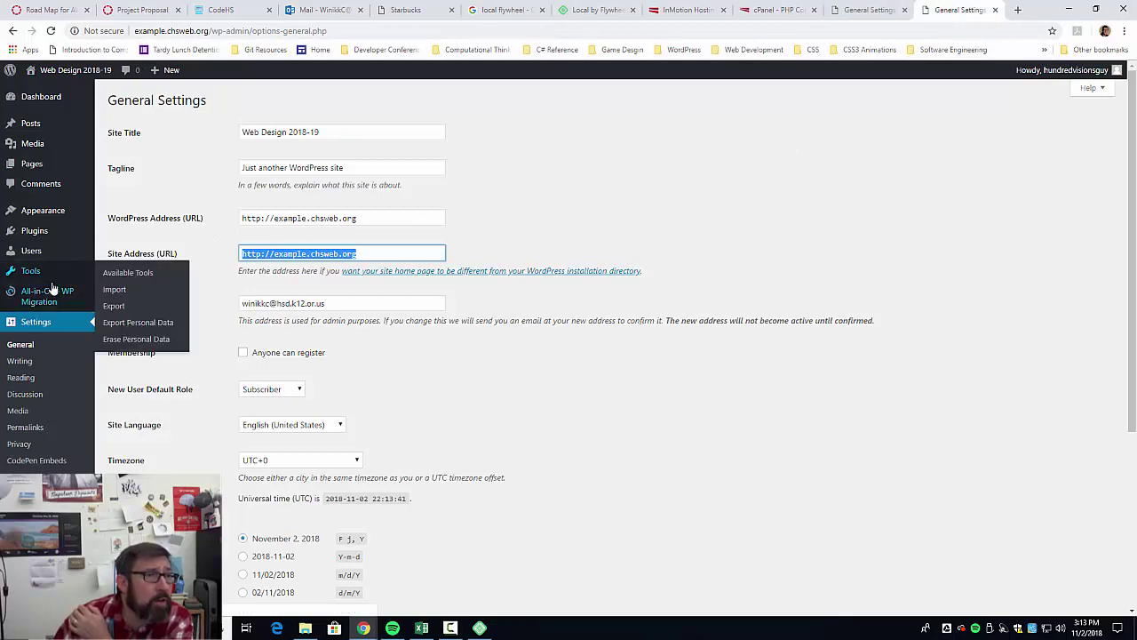
mouse_move(50, 295)
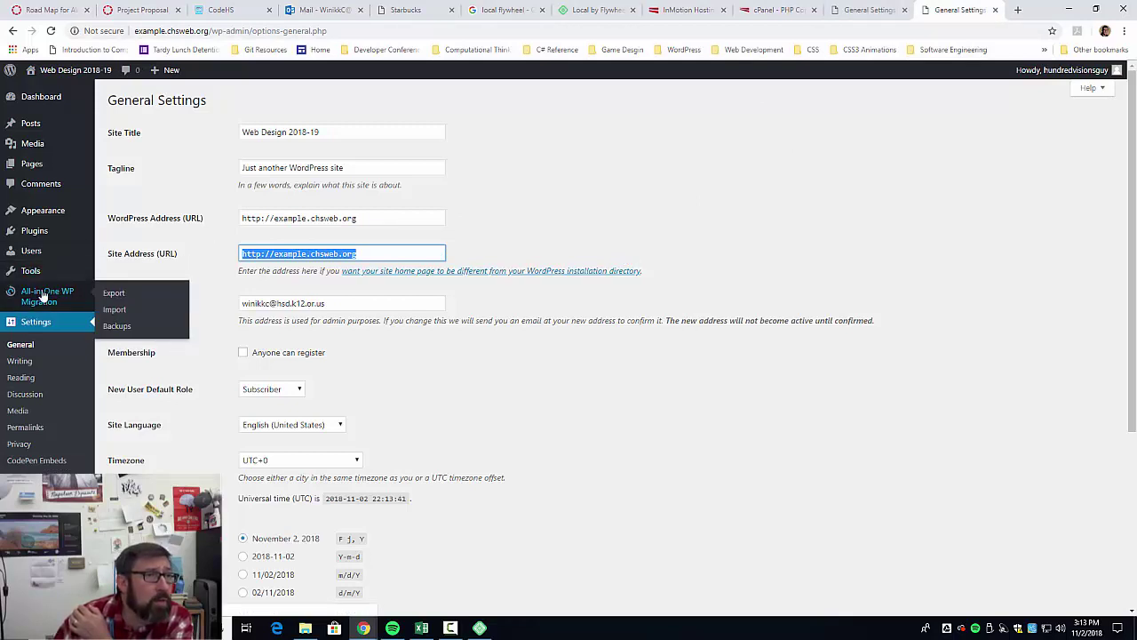
click(114, 294)
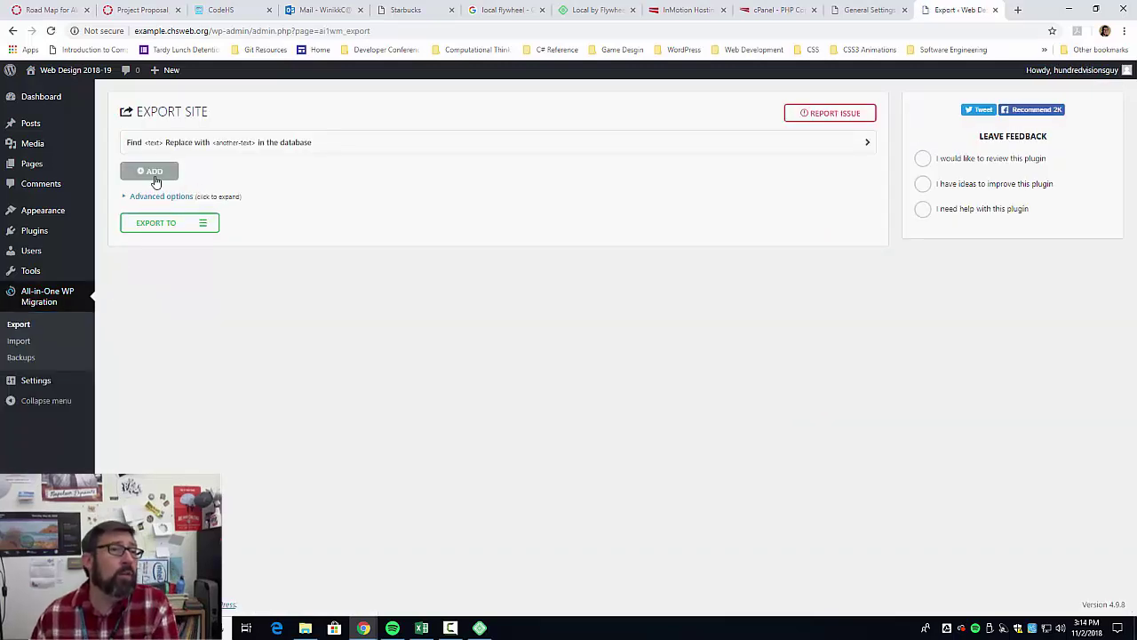
click(153, 174)
click(197, 193)
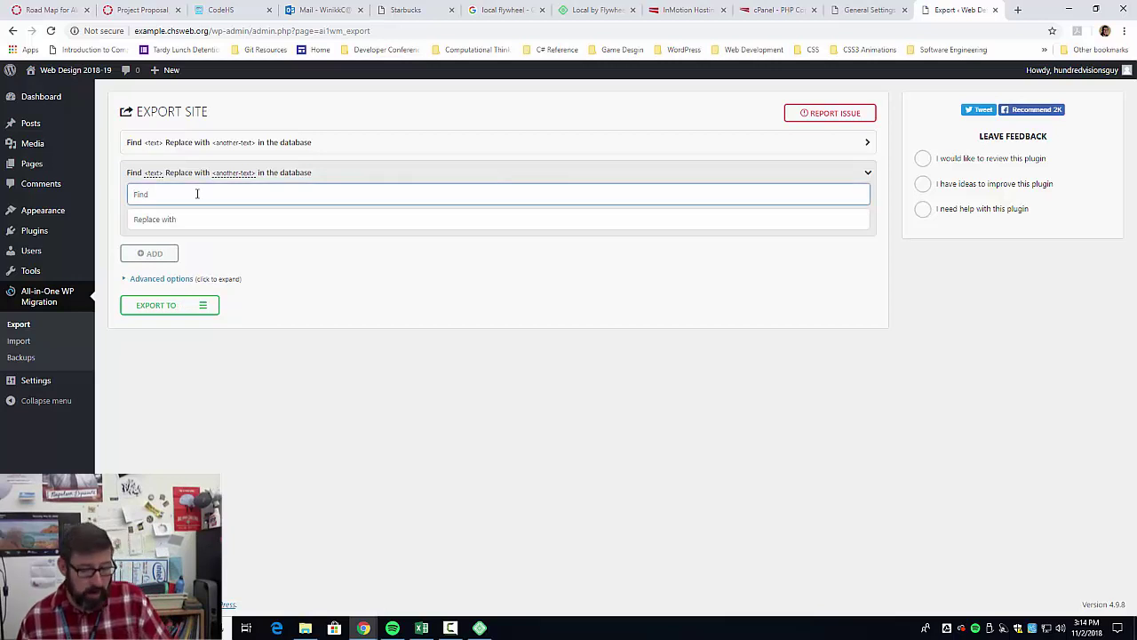
key(ctrl+v)
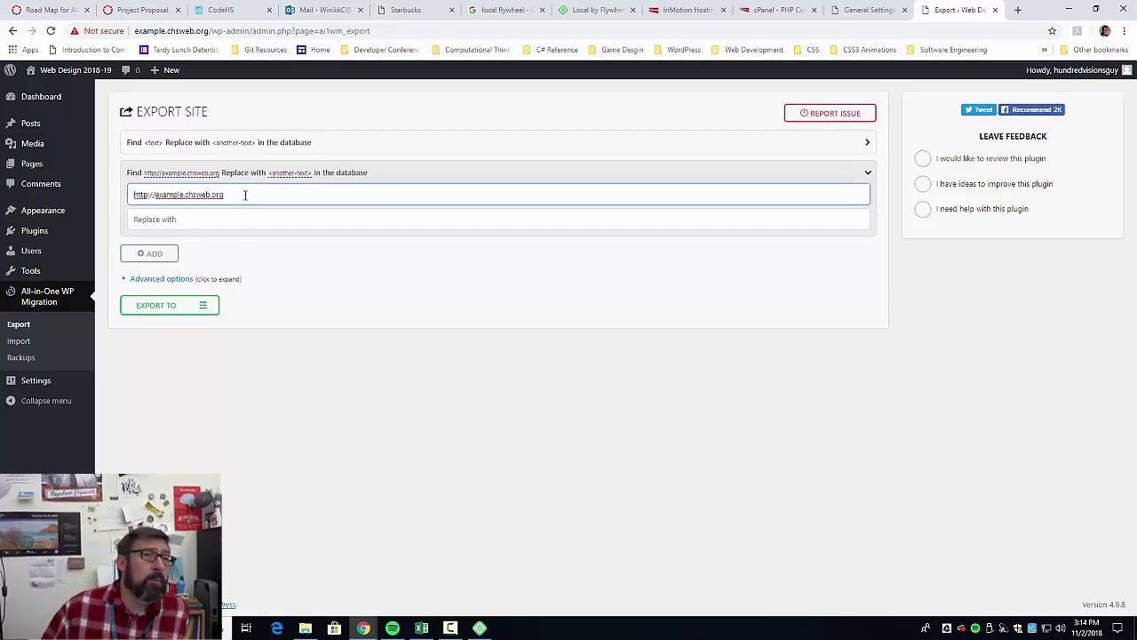
triple_click(246, 193)
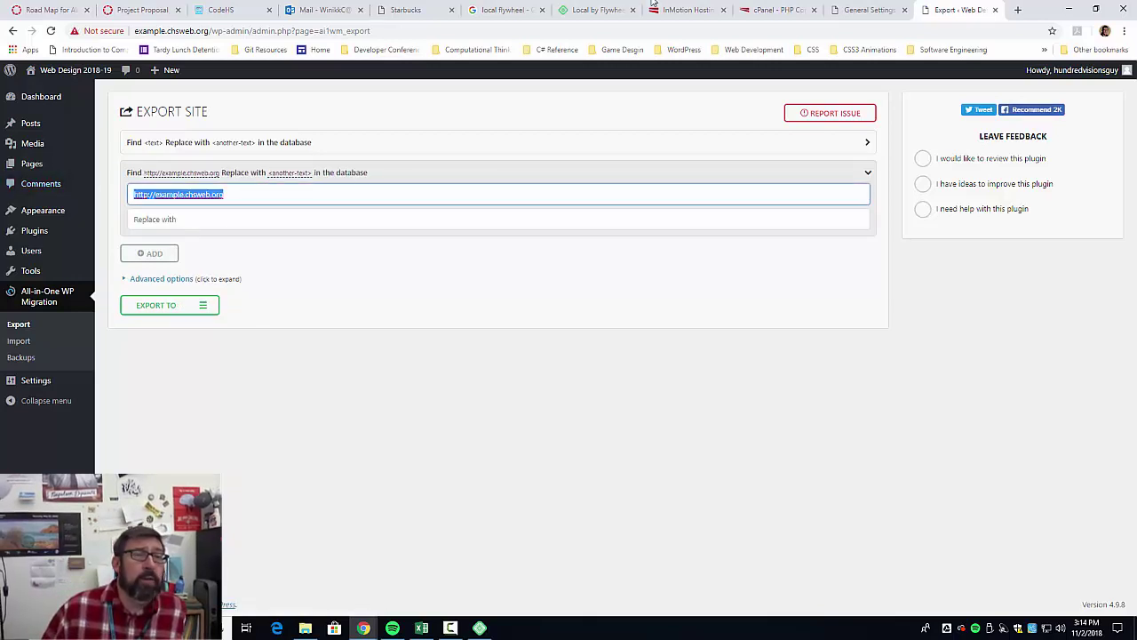
click(863, 10)
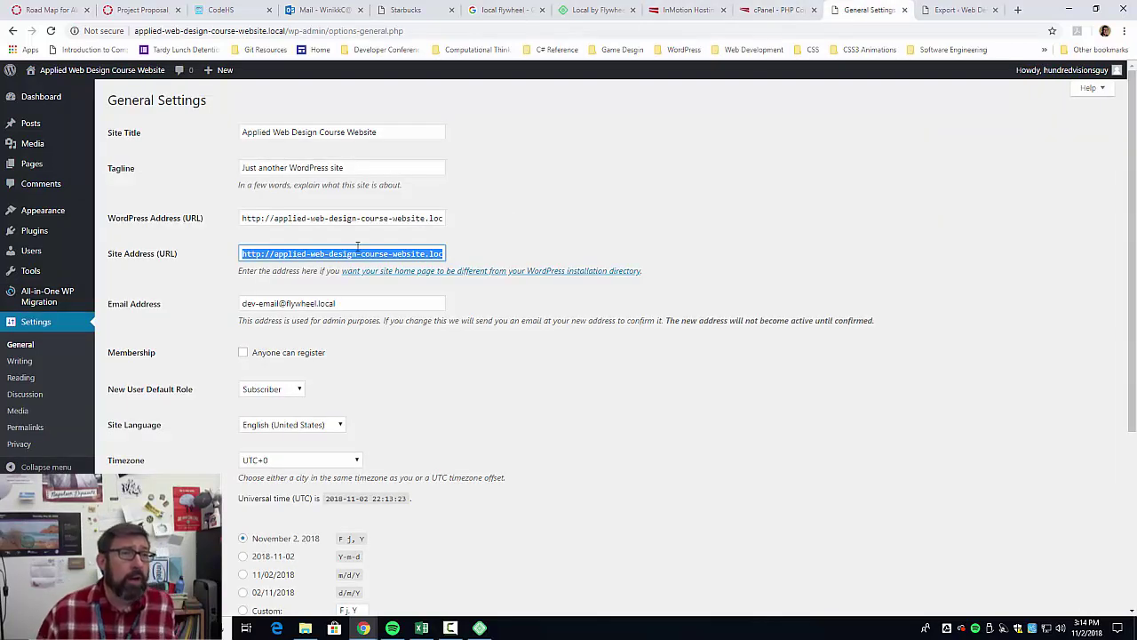
right_click(367, 247)
click(391, 294)
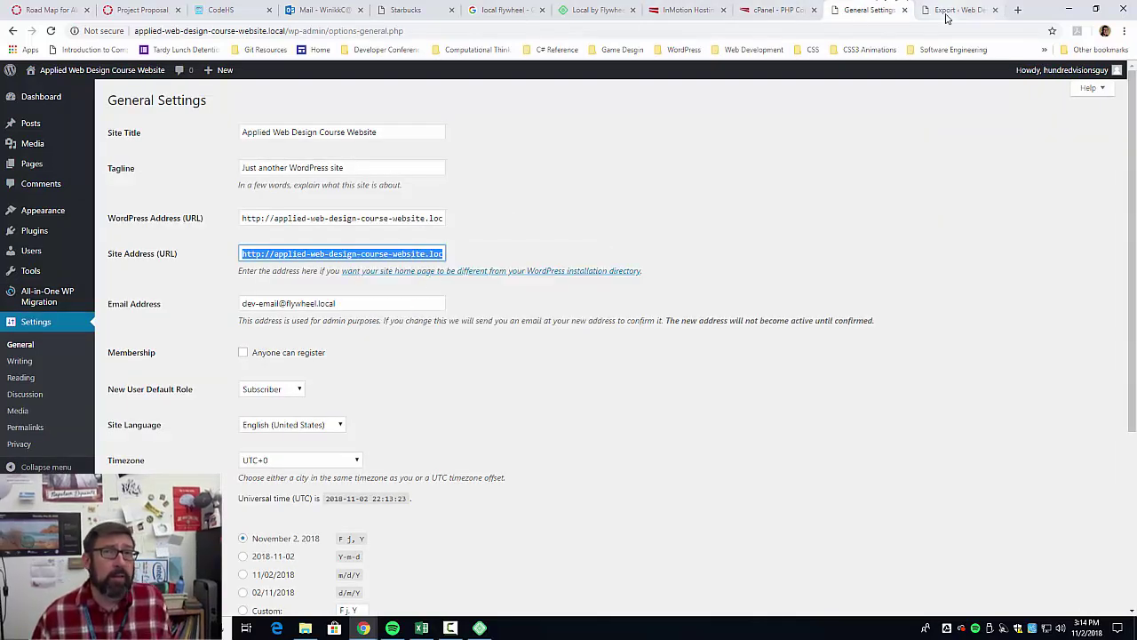
click(952, 10)
click(281, 229)
key(ctrl+v)
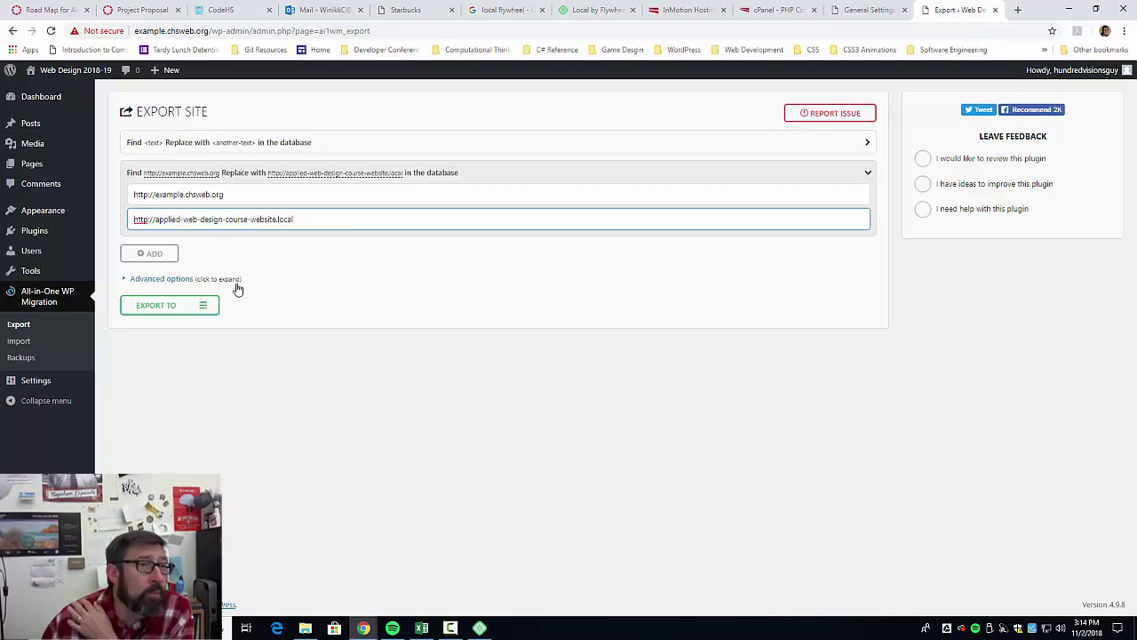
click(207, 306)
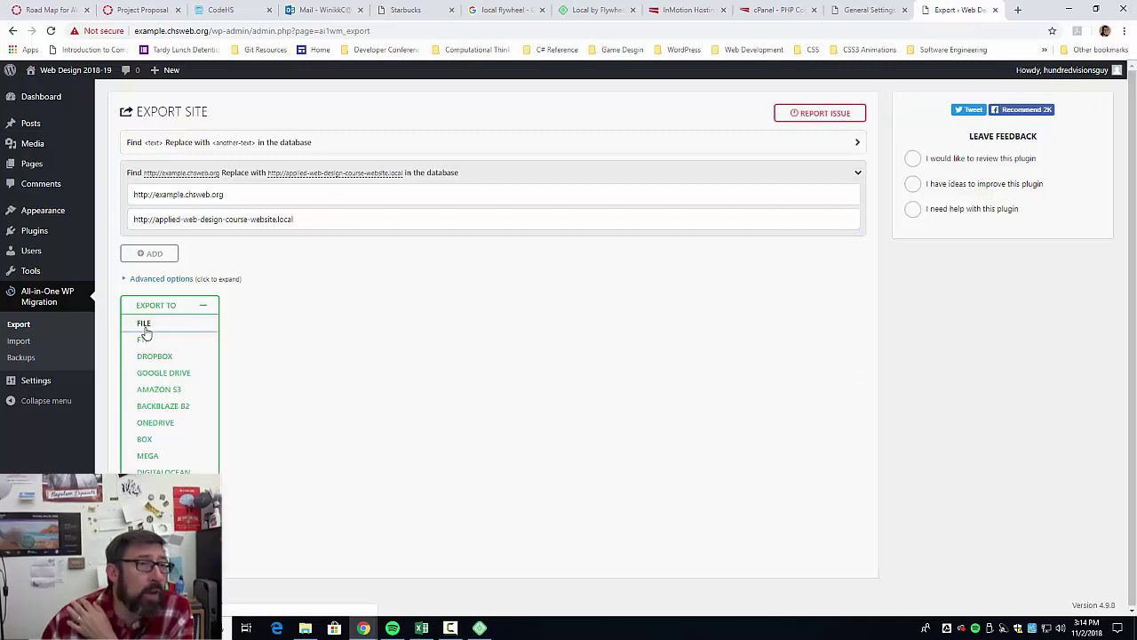
Export the live site to a file and download the 7 MB .wpress backup.
click(145, 325)
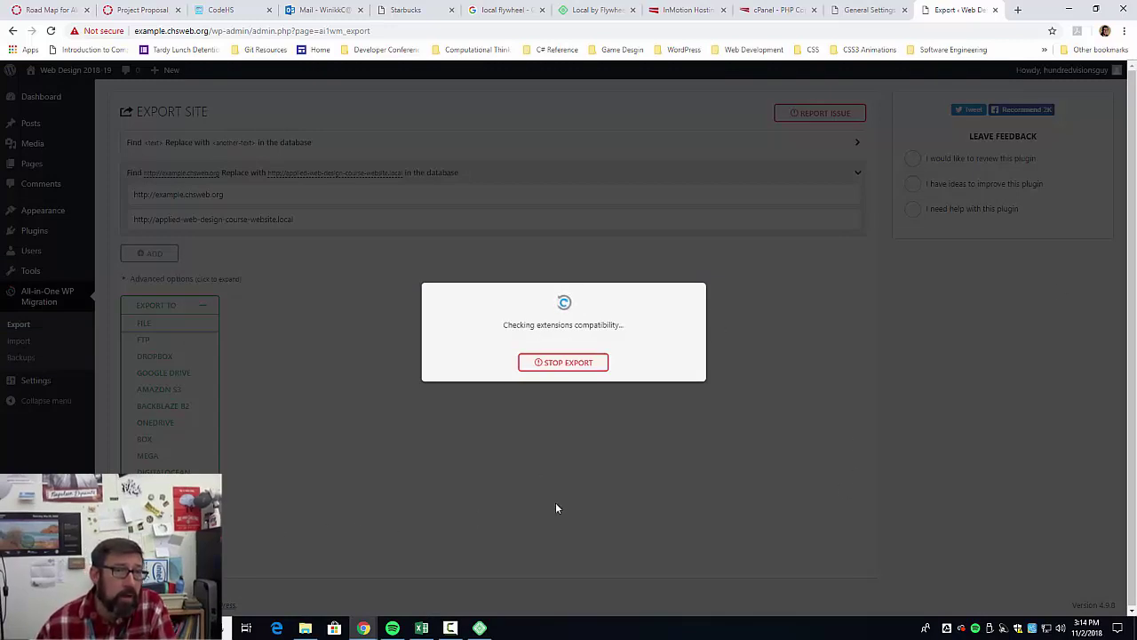
click(860, 12)
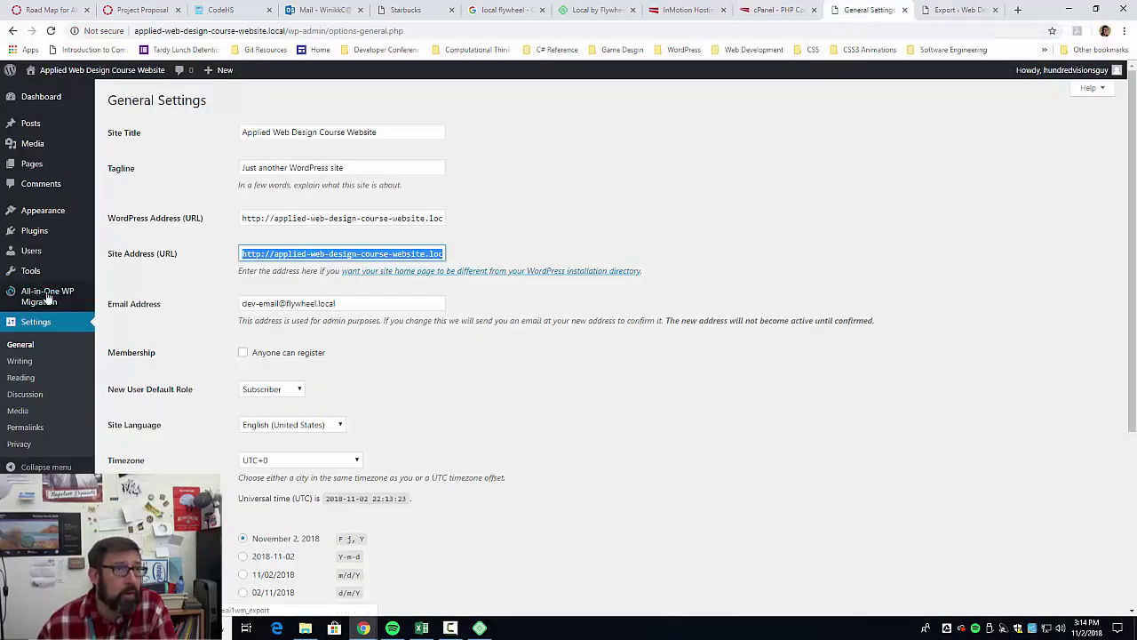
mouse_move(49, 298)
click(106, 310)
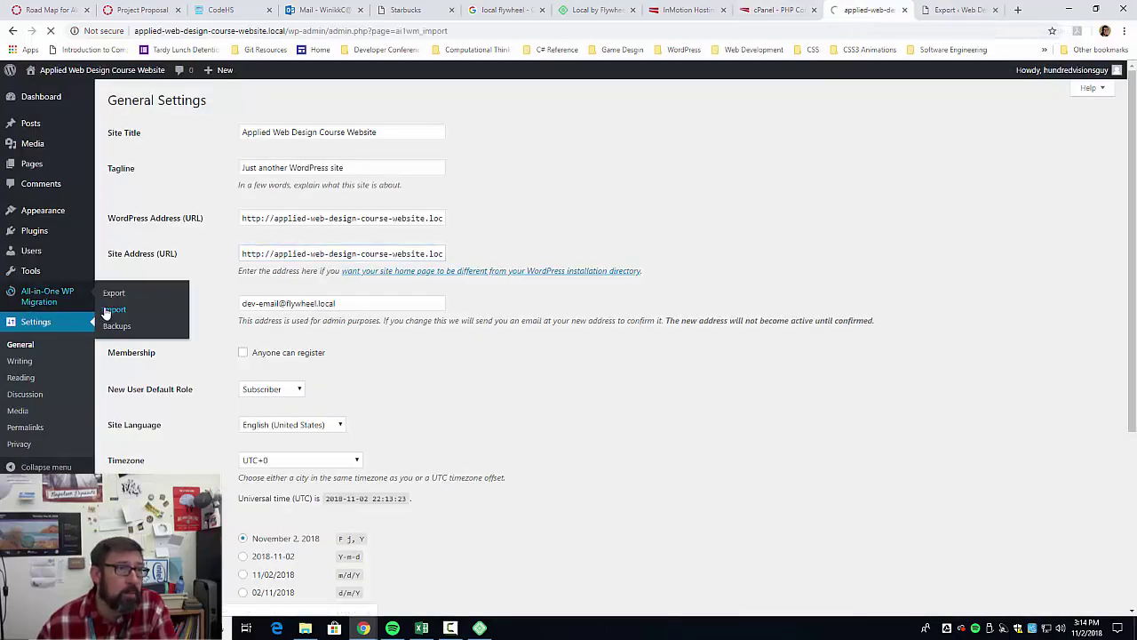
click(941, 8)
click(591, 330)
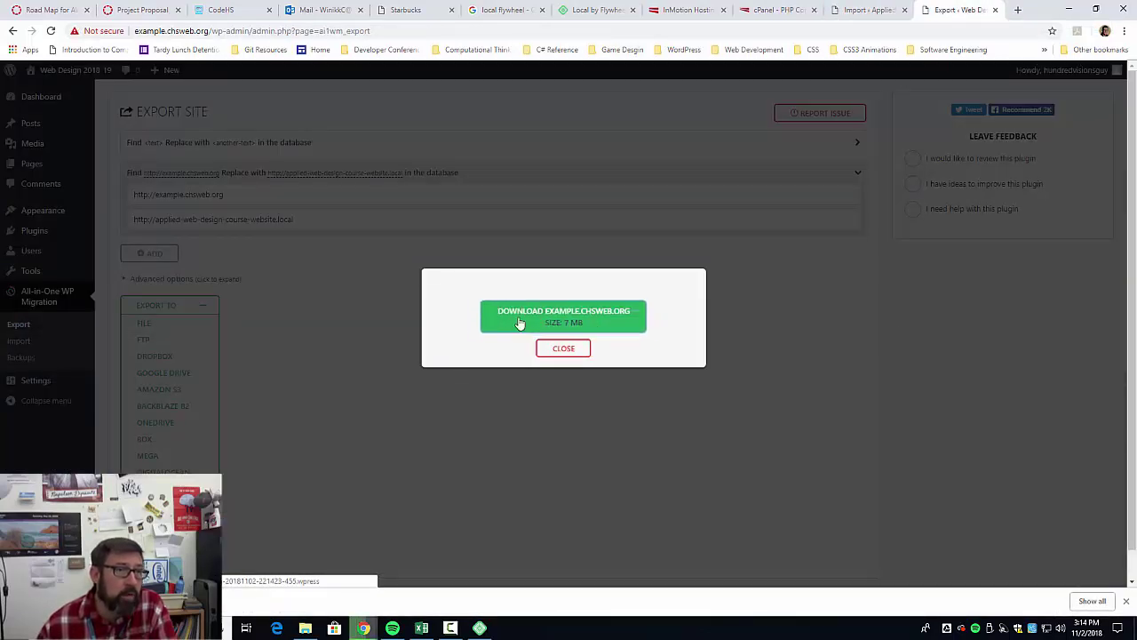
Import the backup on the local site's Import page, proceeding past the warning and closing the success message.
click(875, 11)
drag(151, 600, 431, 212)
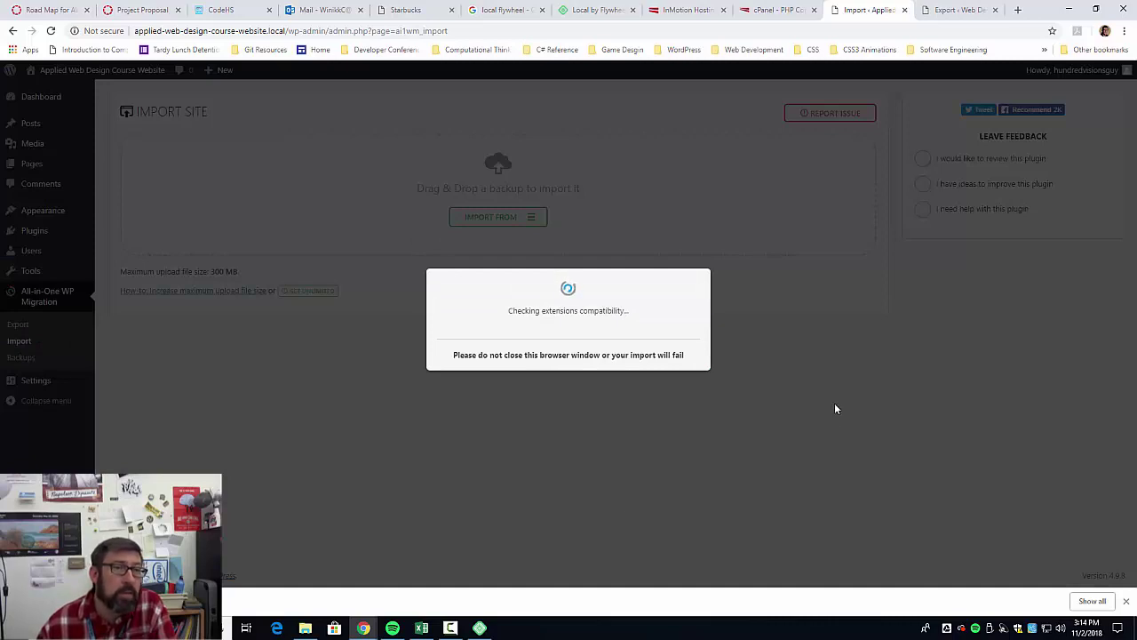
click(679, 370)
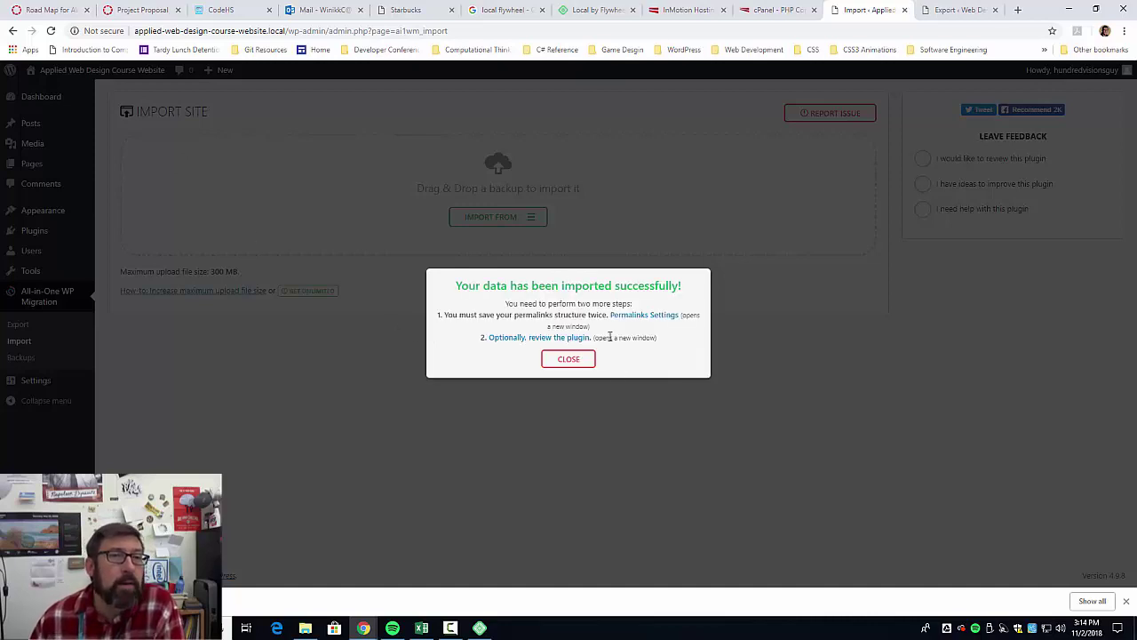
click(569, 360)
click(113, 72)
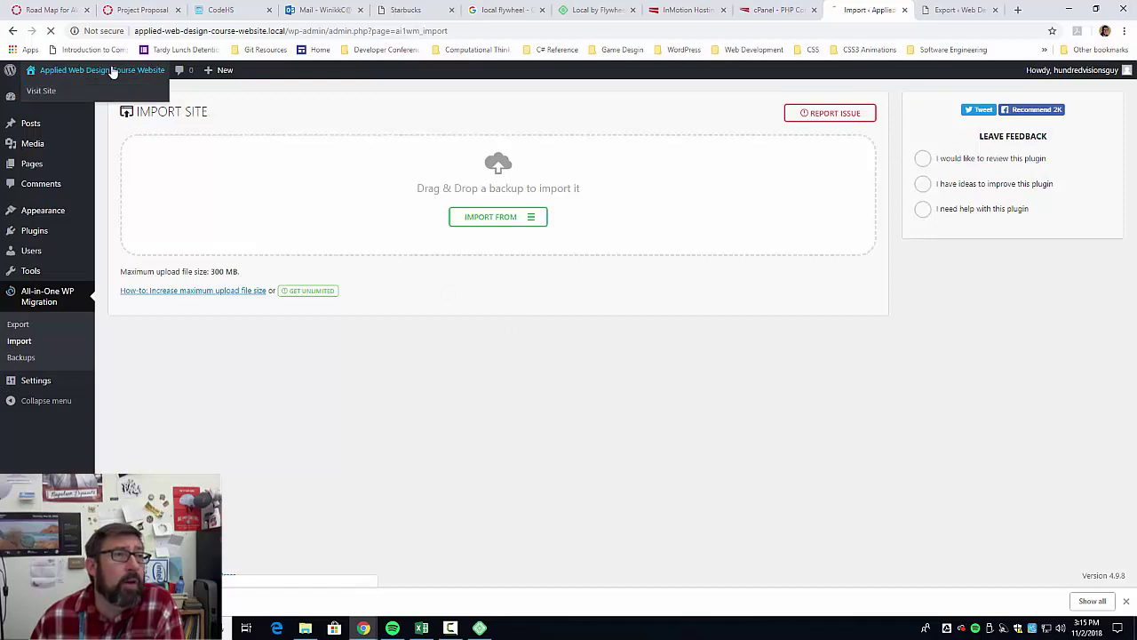
Scroll through the migrated local front page to review its content.
scroll(388, 285, down, 5)
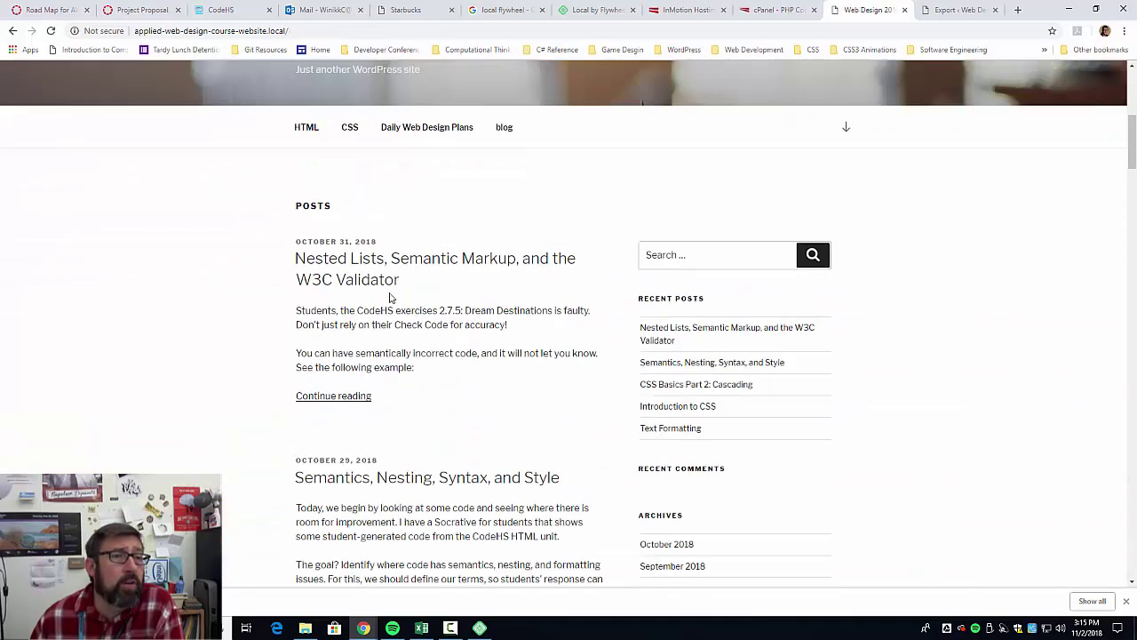
scroll(388, 297, down, 15)
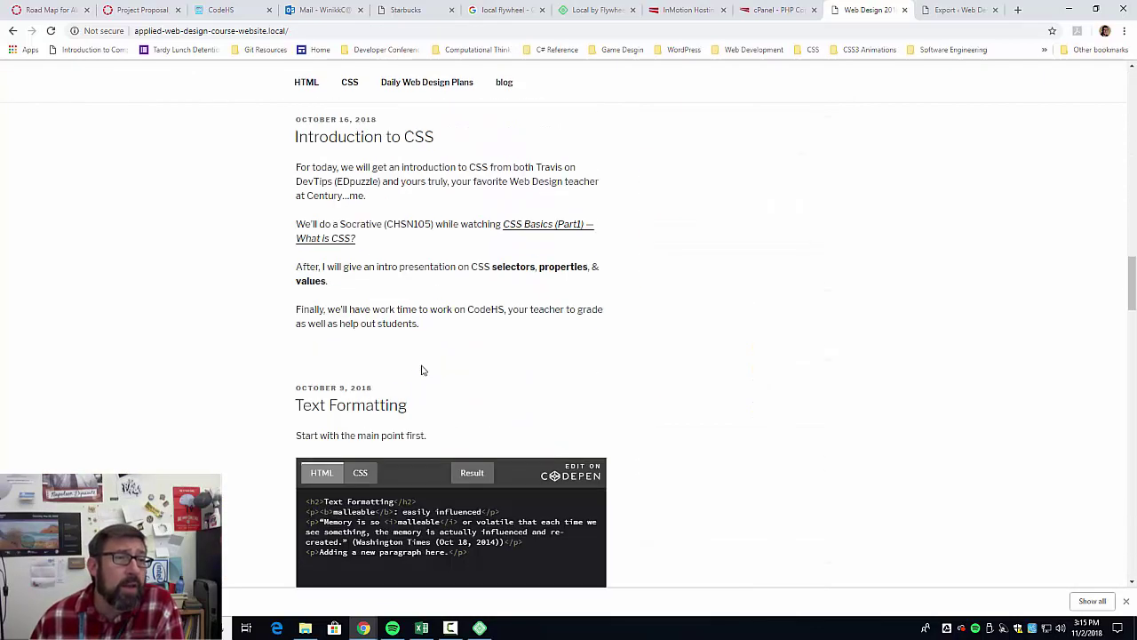
scroll(422, 369, down, 8)
scroll(810, 427, up, 10)
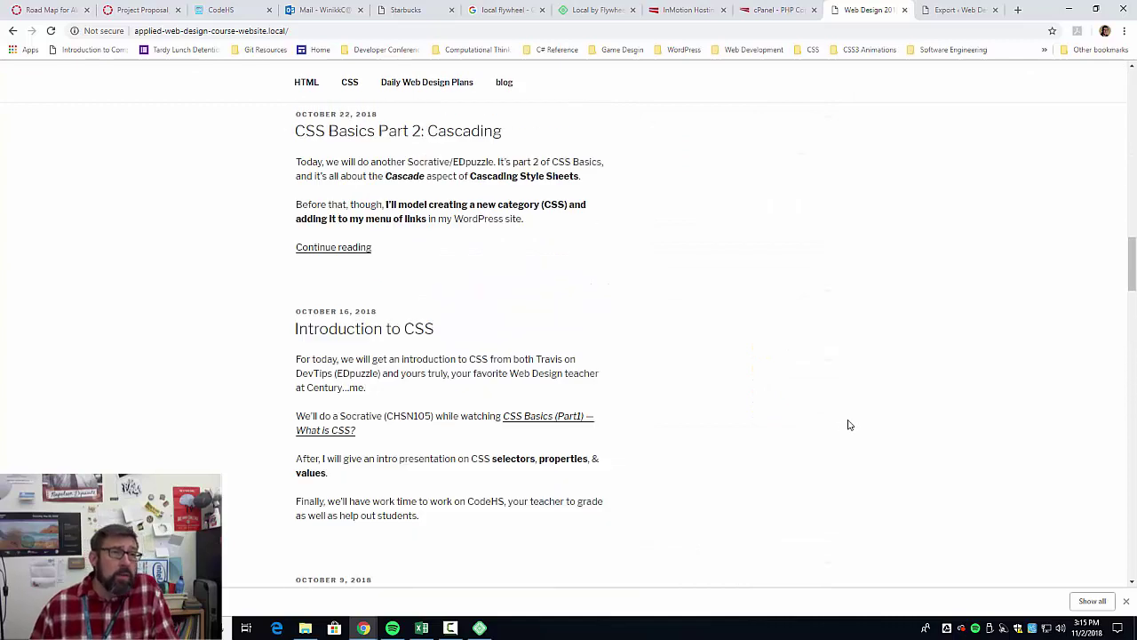
scroll(847, 425, up, 15)
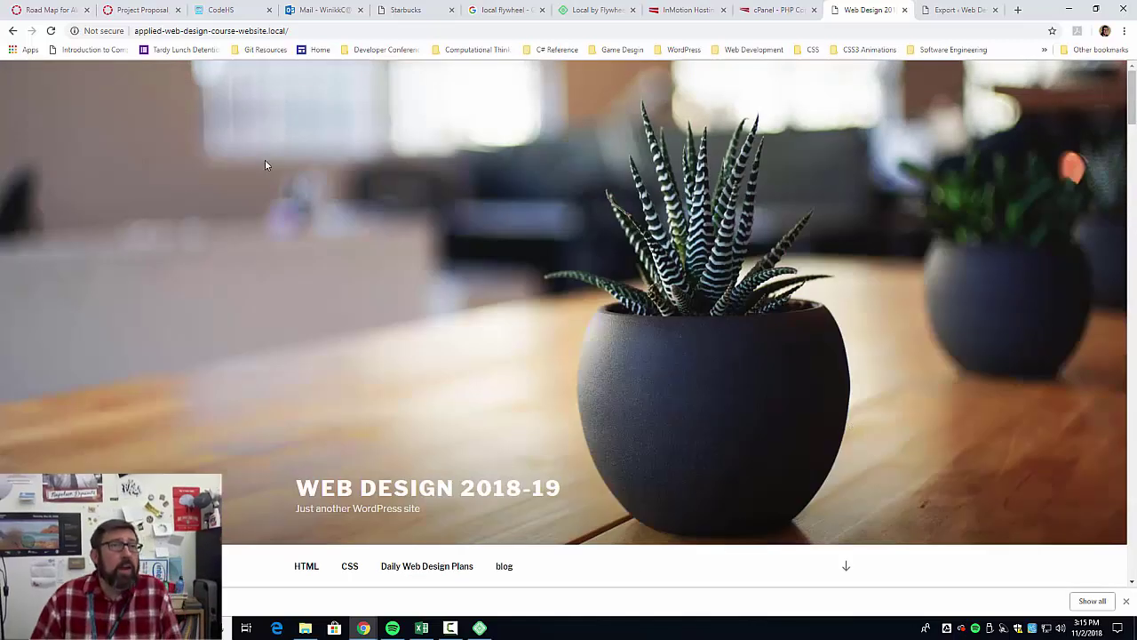
Close the finished export notice and open the live example.chsweb.org front page beside the local copy.
click(944, 15)
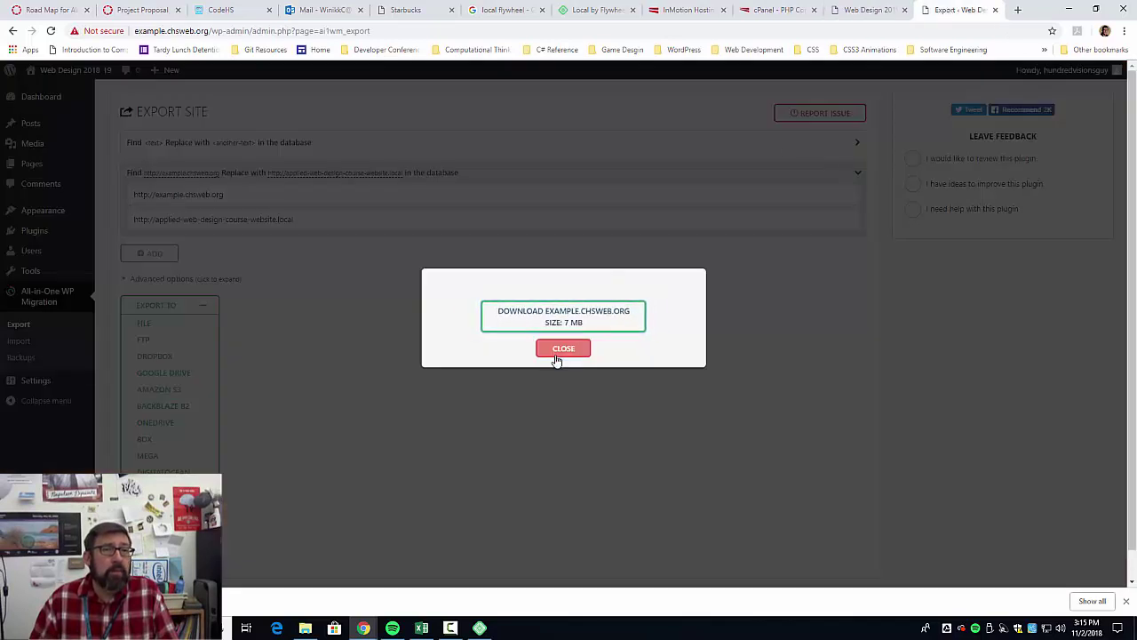
click(557, 355)
click(70, 76)
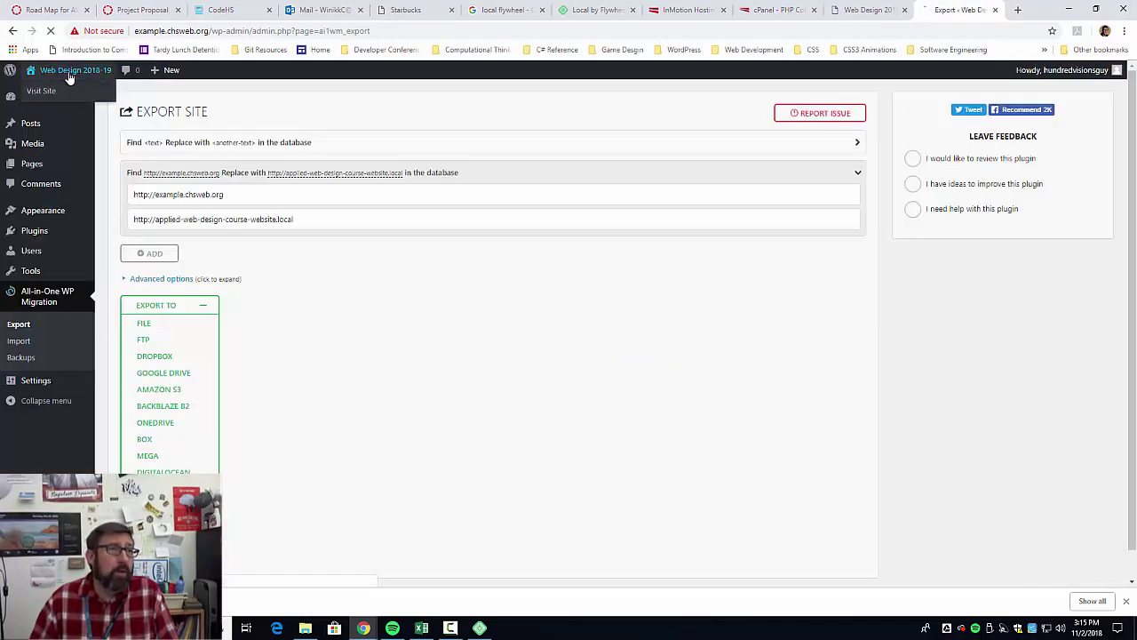
scroll(558, 469, down, 3)
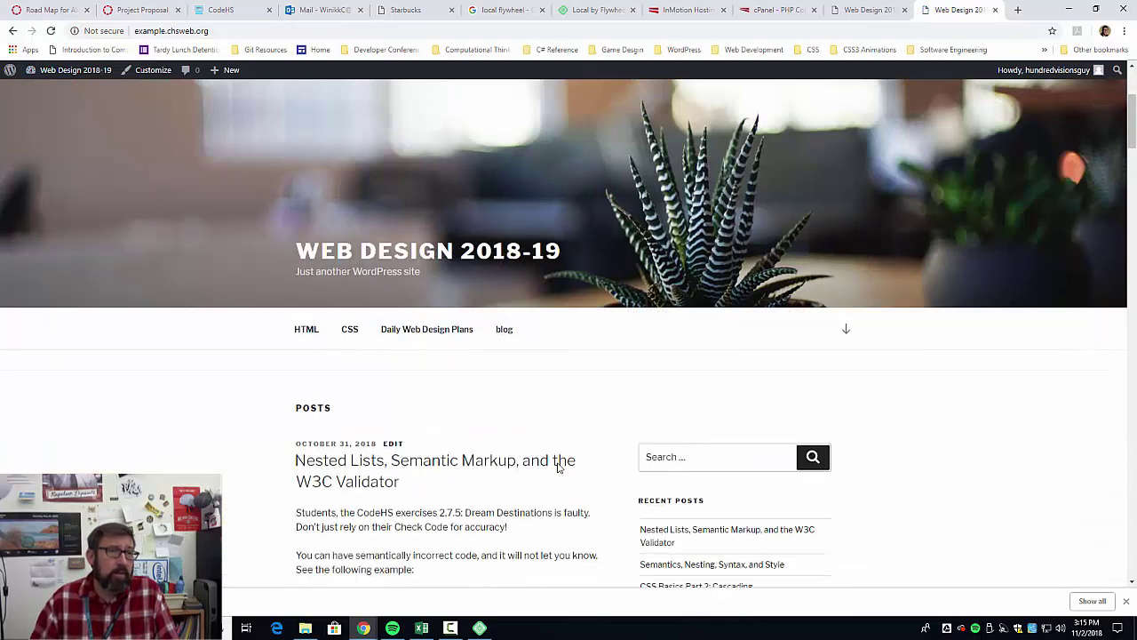
click(858, 20)
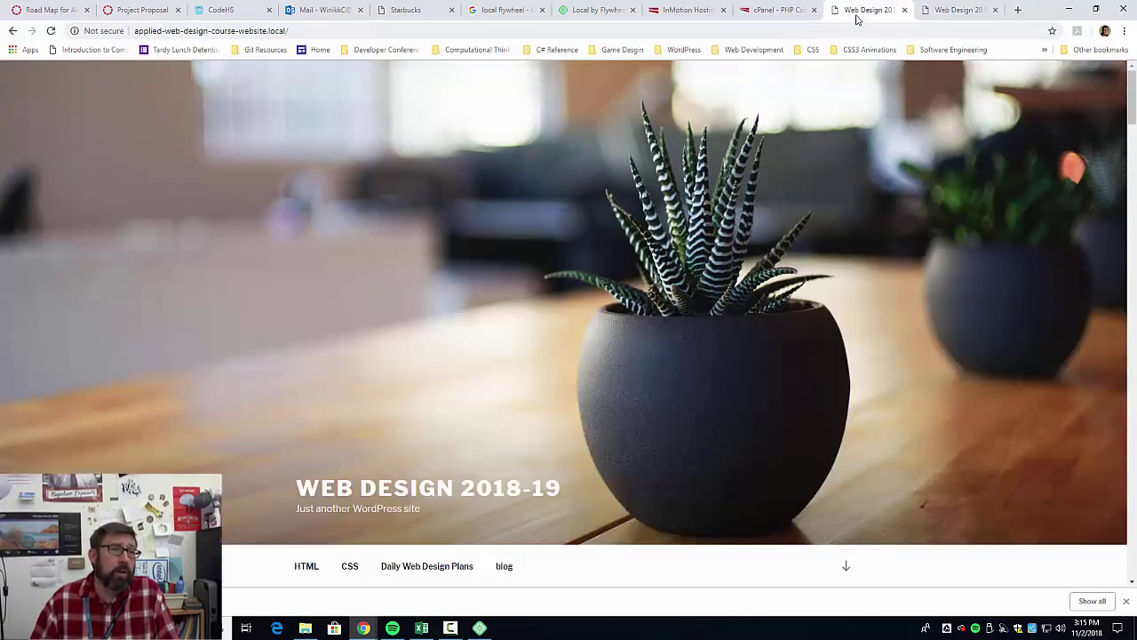
scroll(524, 377, down, 5)
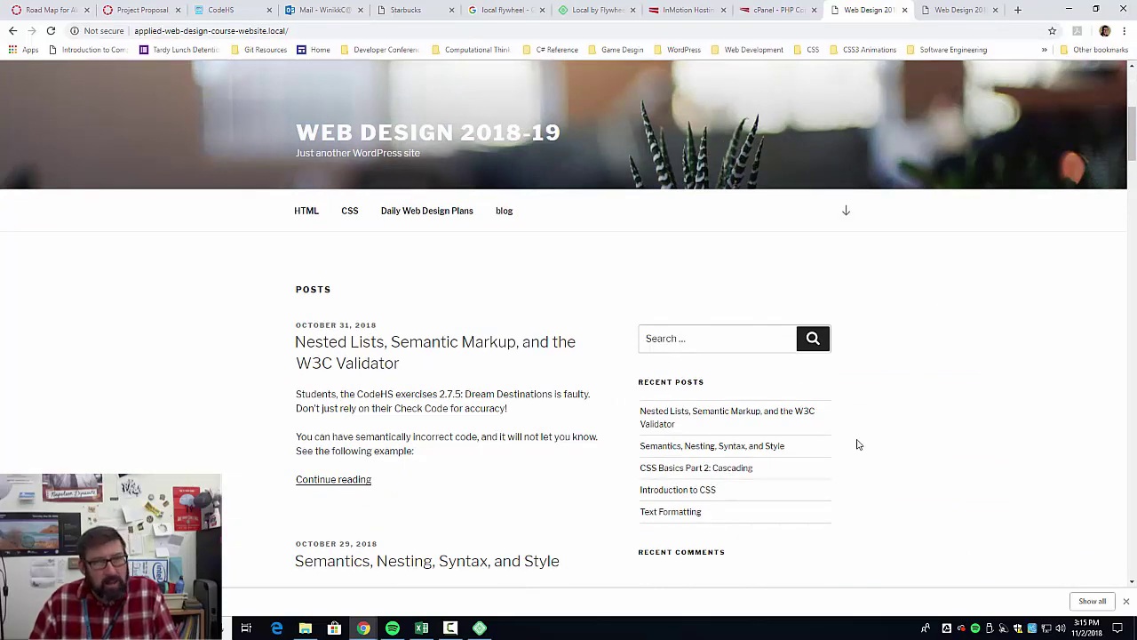
click(950, 14)
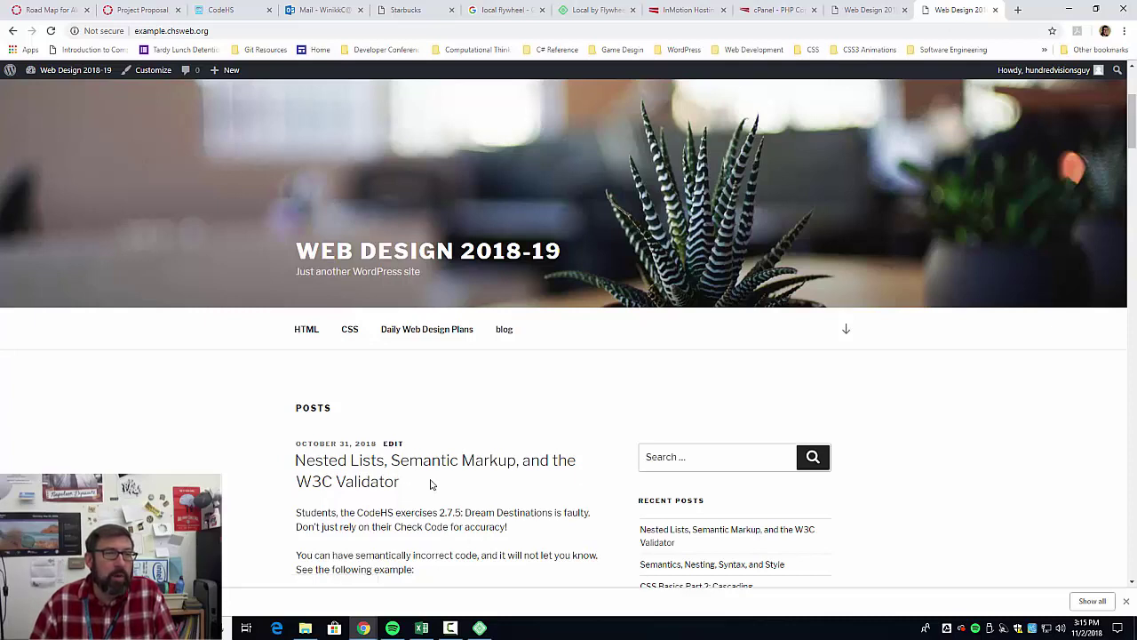
Compare the local and live Web Design 2018-19 front pages side by side.
click(850, 9)
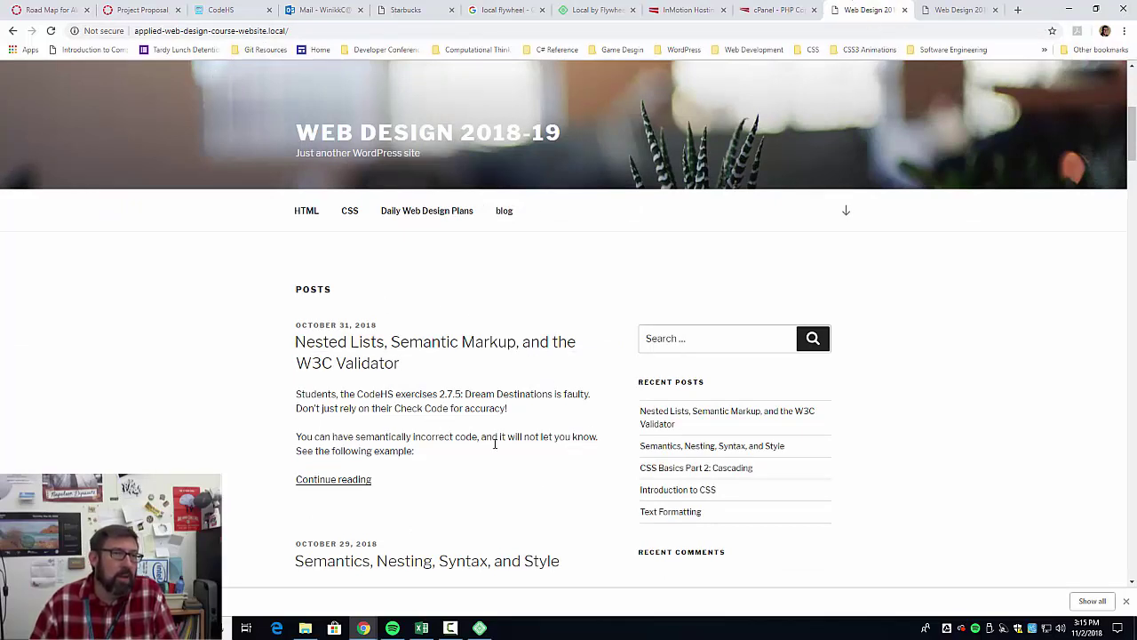
click(953, 9)
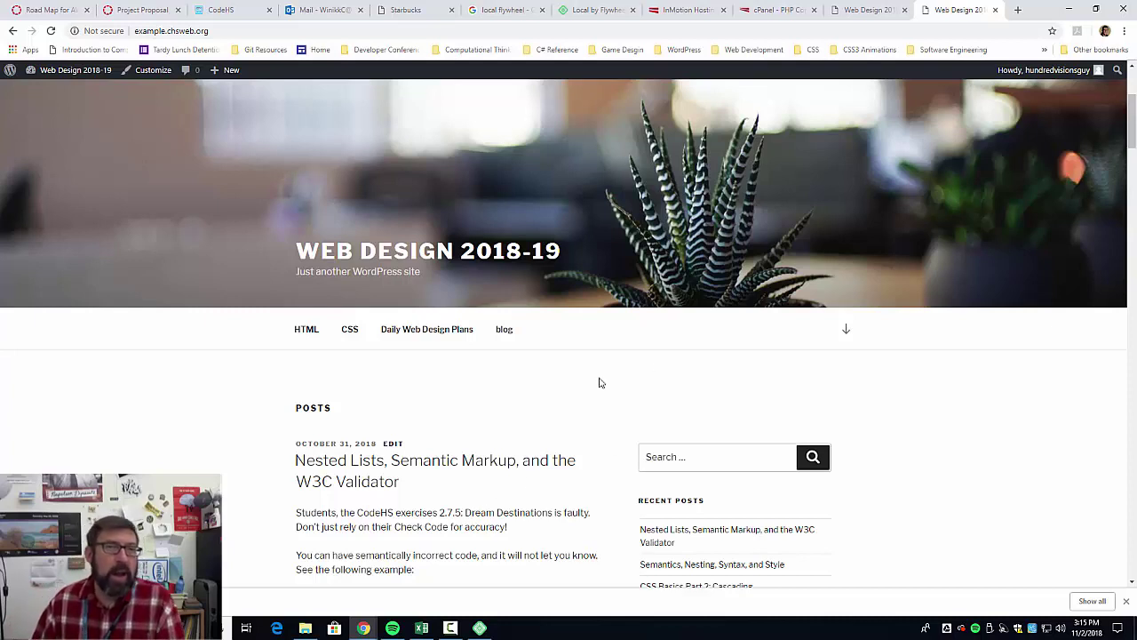
click(844, 8)
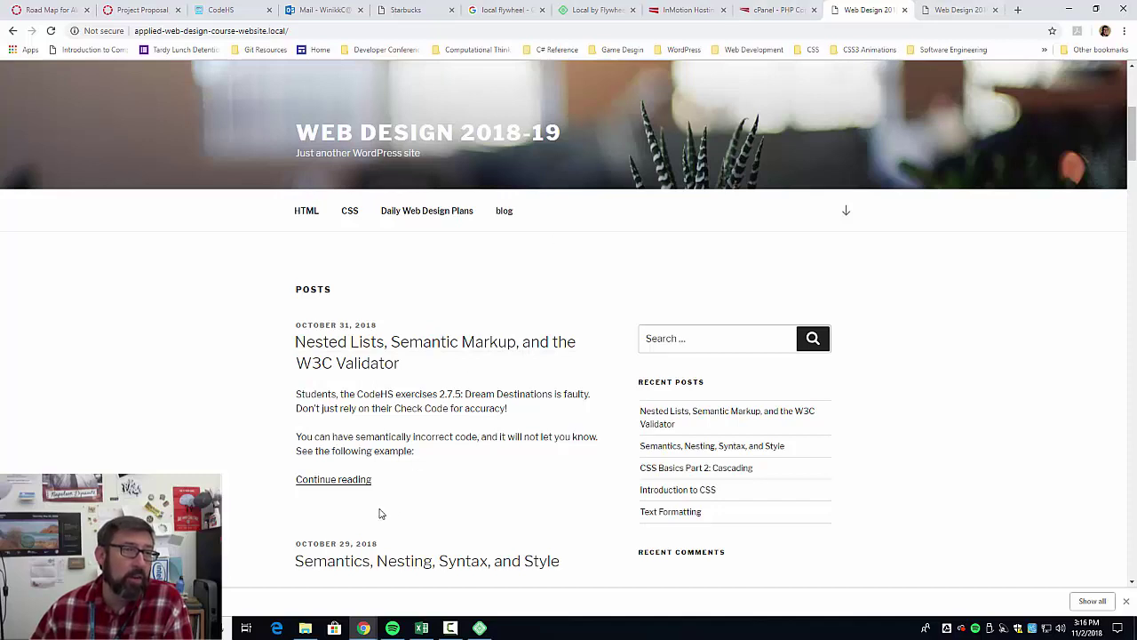
click(933, 10)
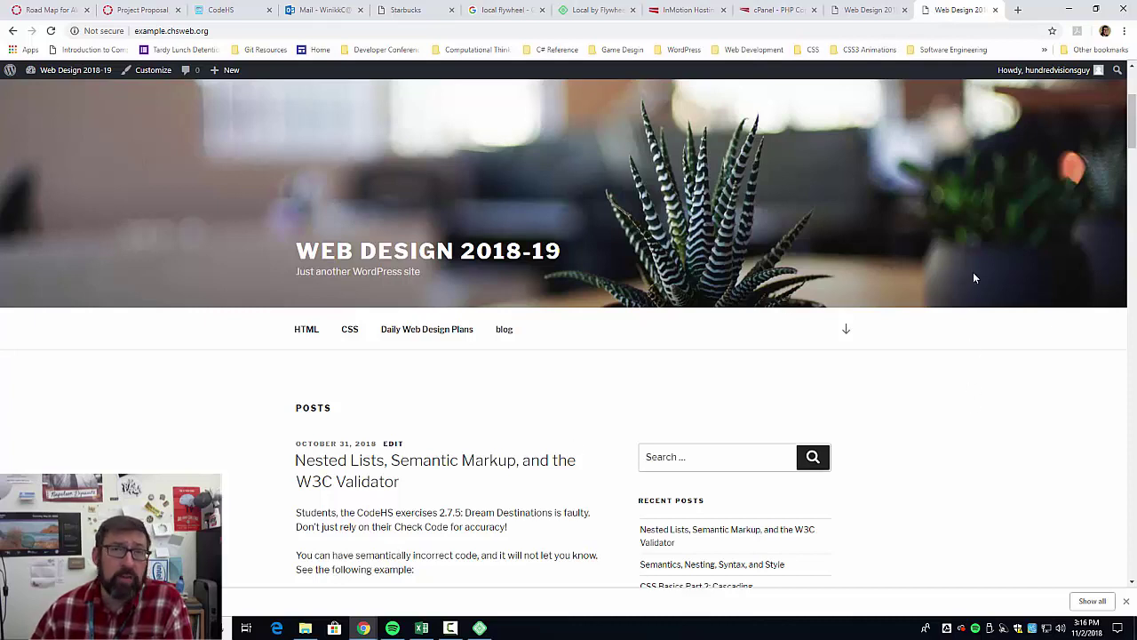
click(866, 11)
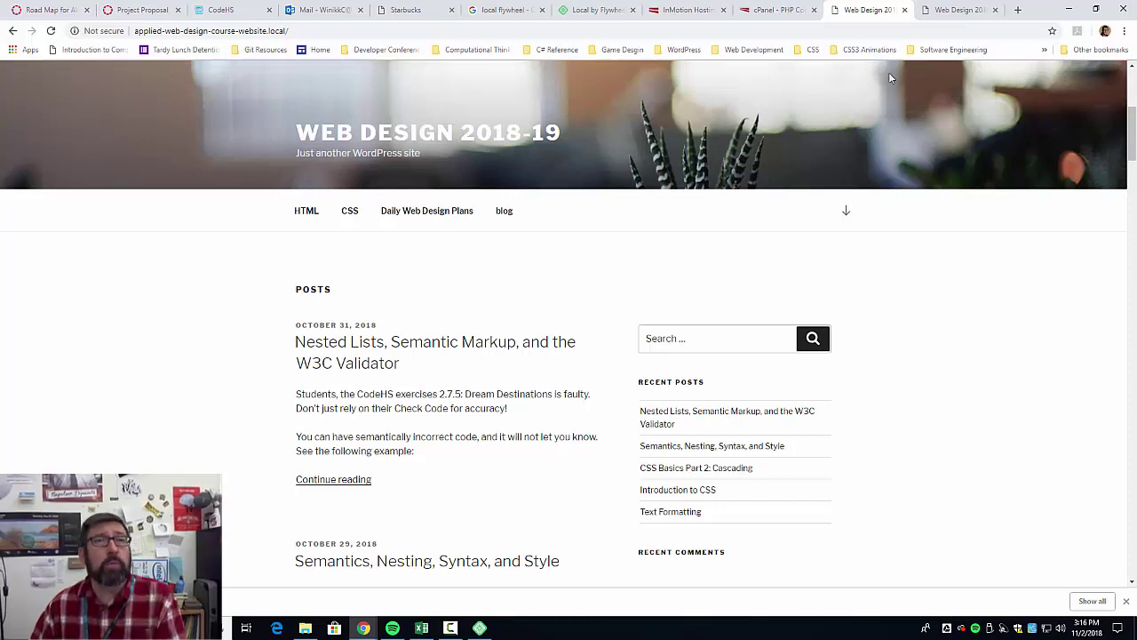
scroll(413, 307, up, 3)
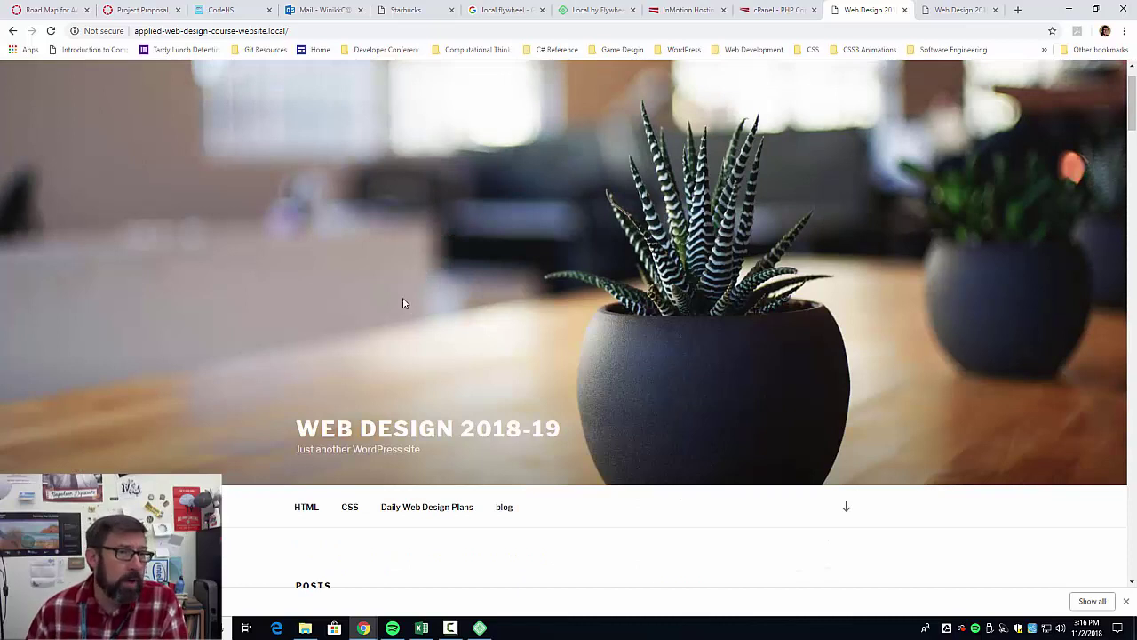
scroll(404, 307, down, 2)
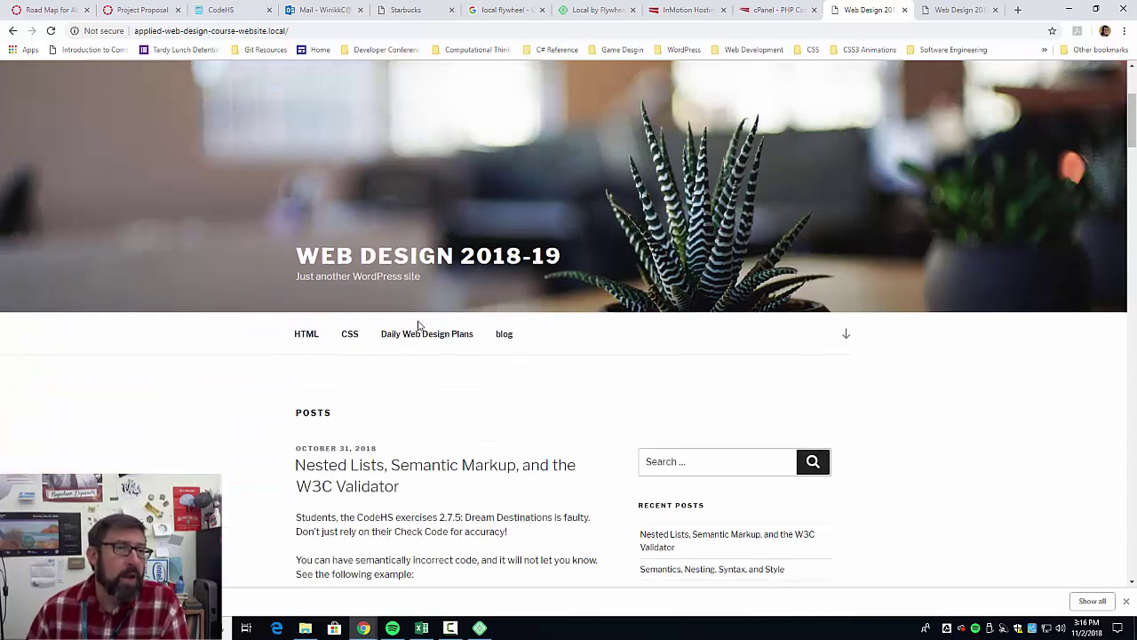
Return to the local front page and jump past the header to the posts and sidebar.
click(949, 16)
click(844, 13)
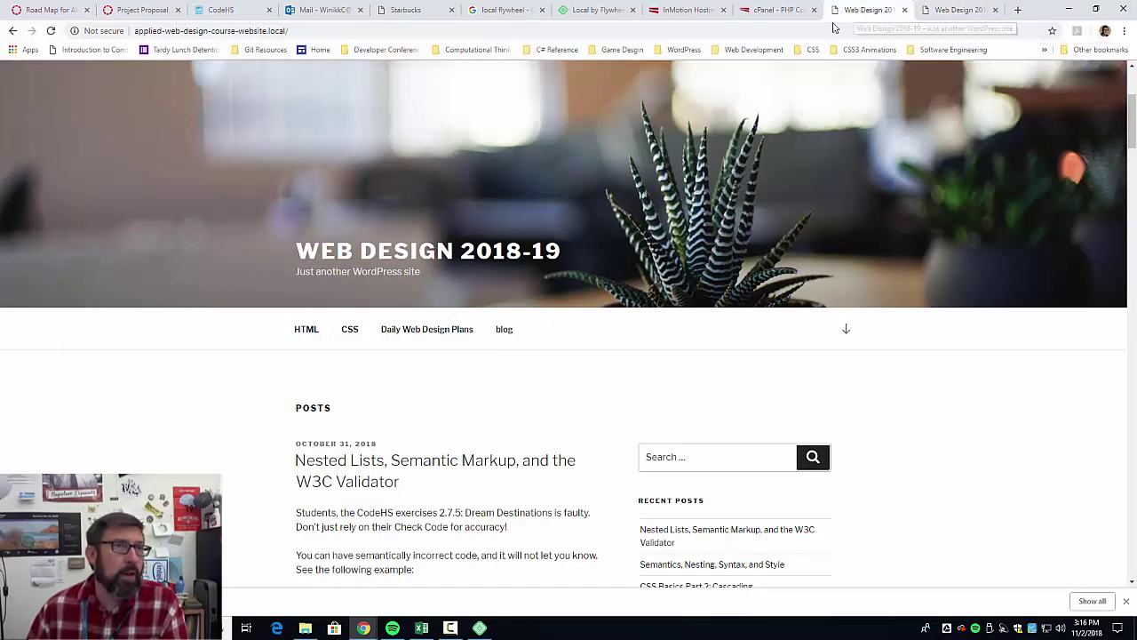
click(846, 328)
scroll(892, 366, down, 10)
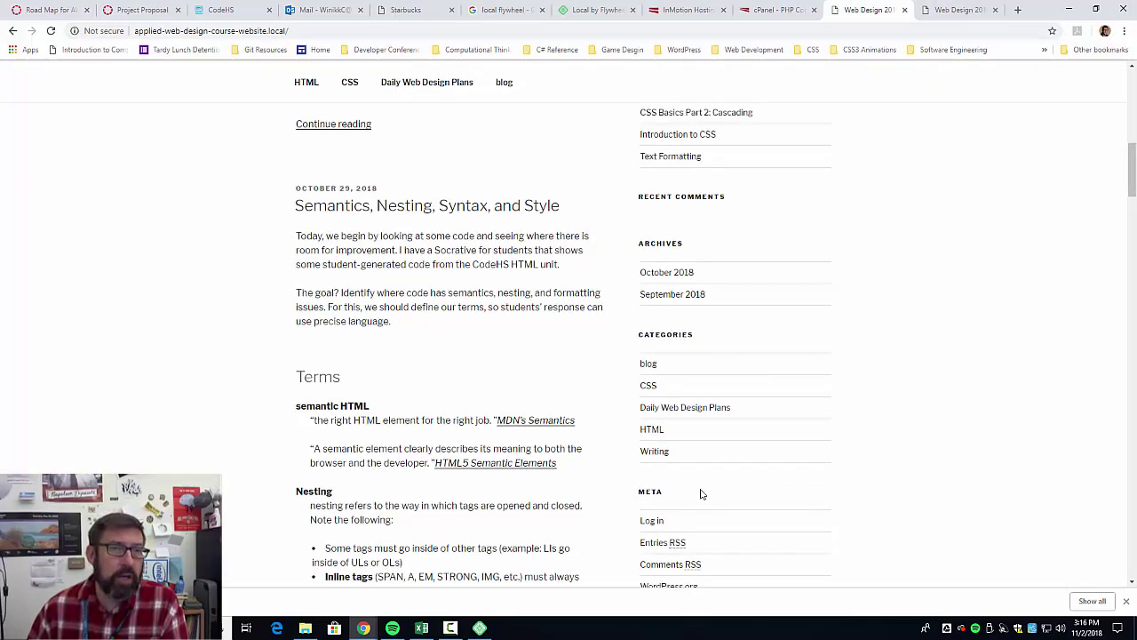
Open the local site's login page and sign in, retyping the password after an incorrect attempt.
click(651, 522)
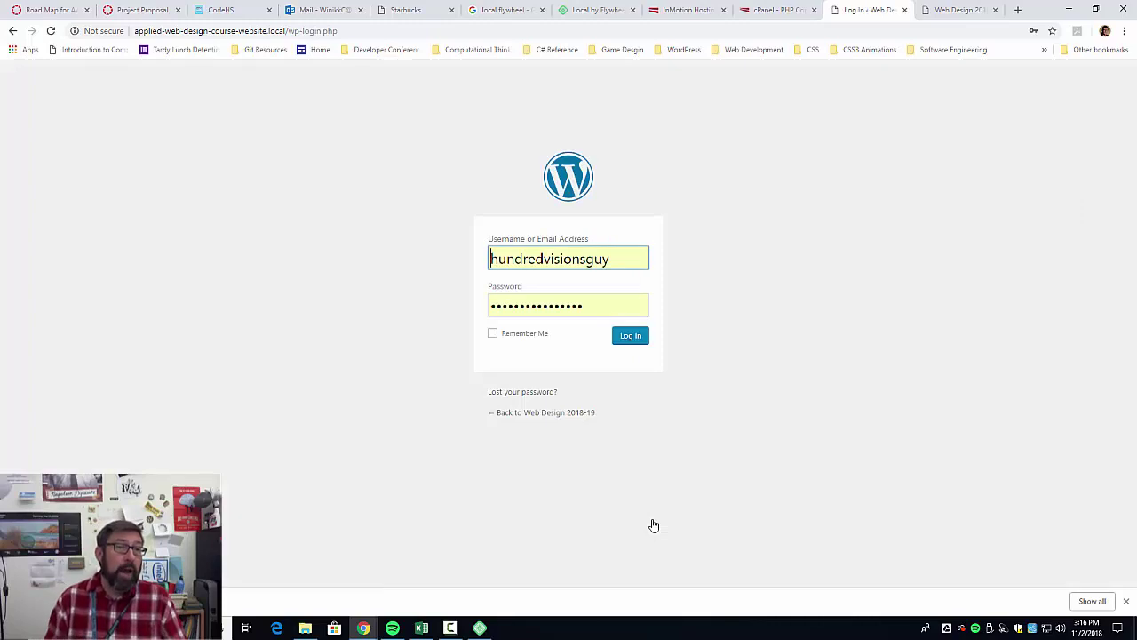
click(627, 338)
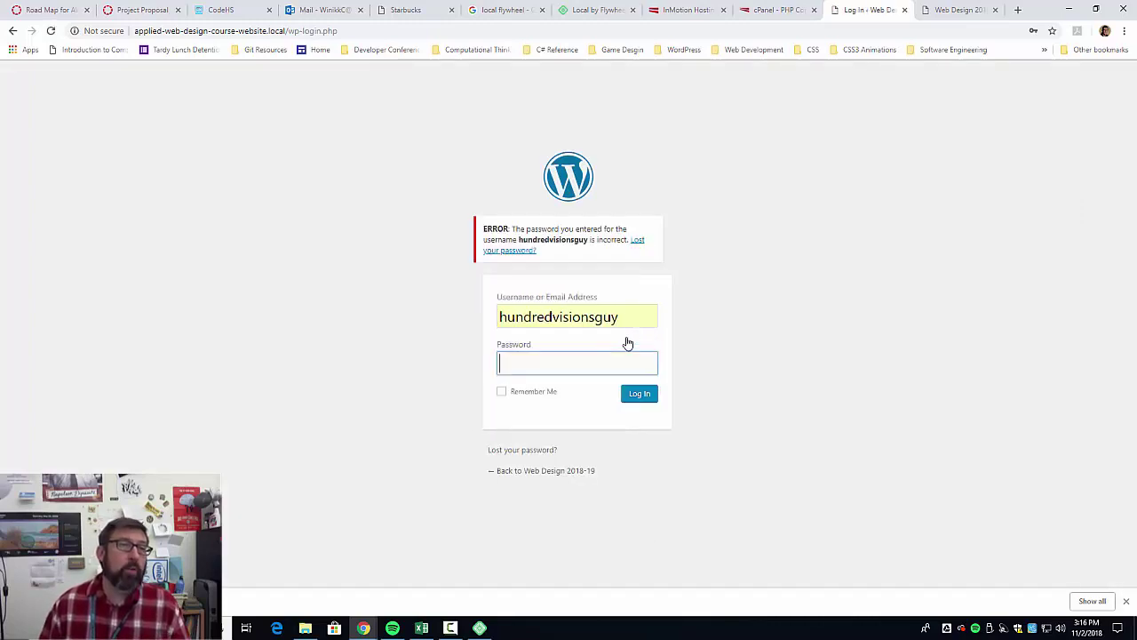
click(627, 357)
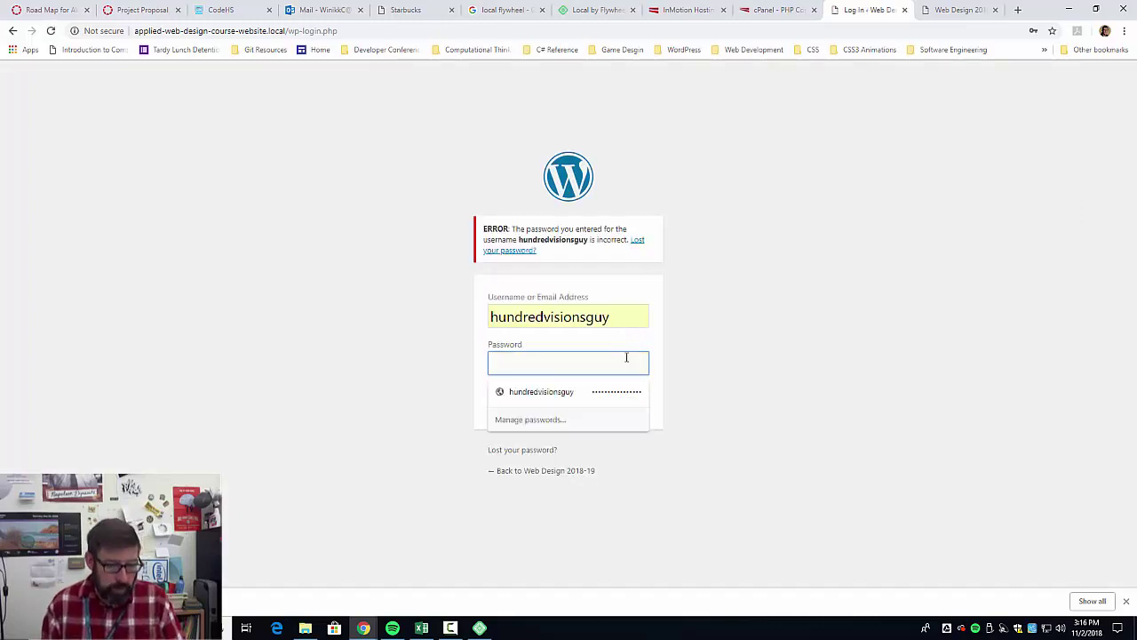
text(p)
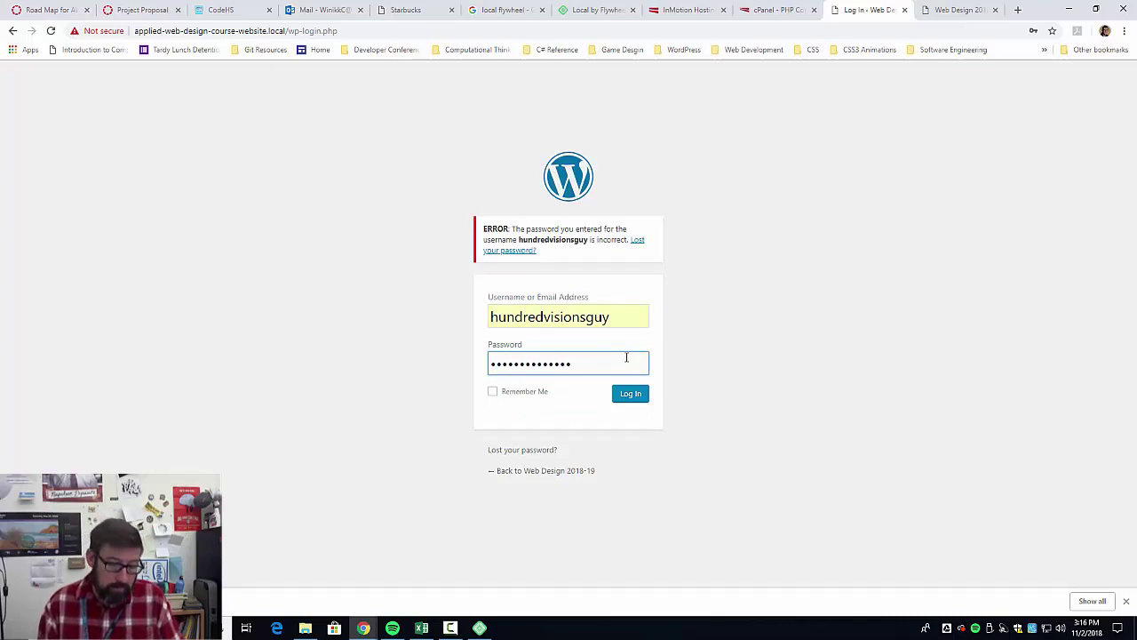
key(Return)
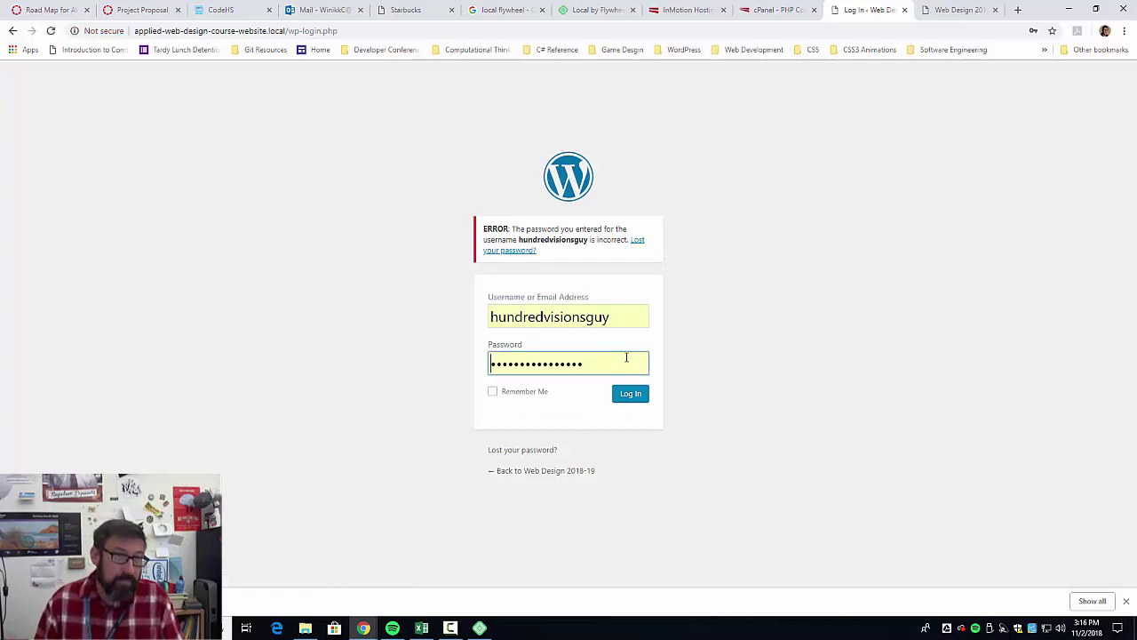
text(pa)
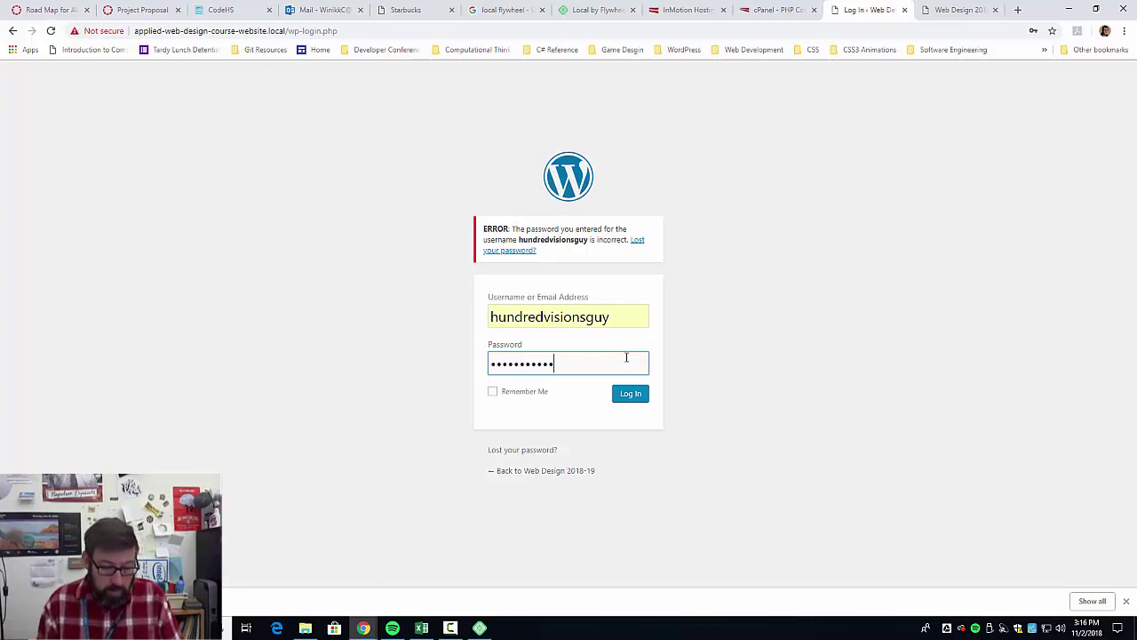
text(18)
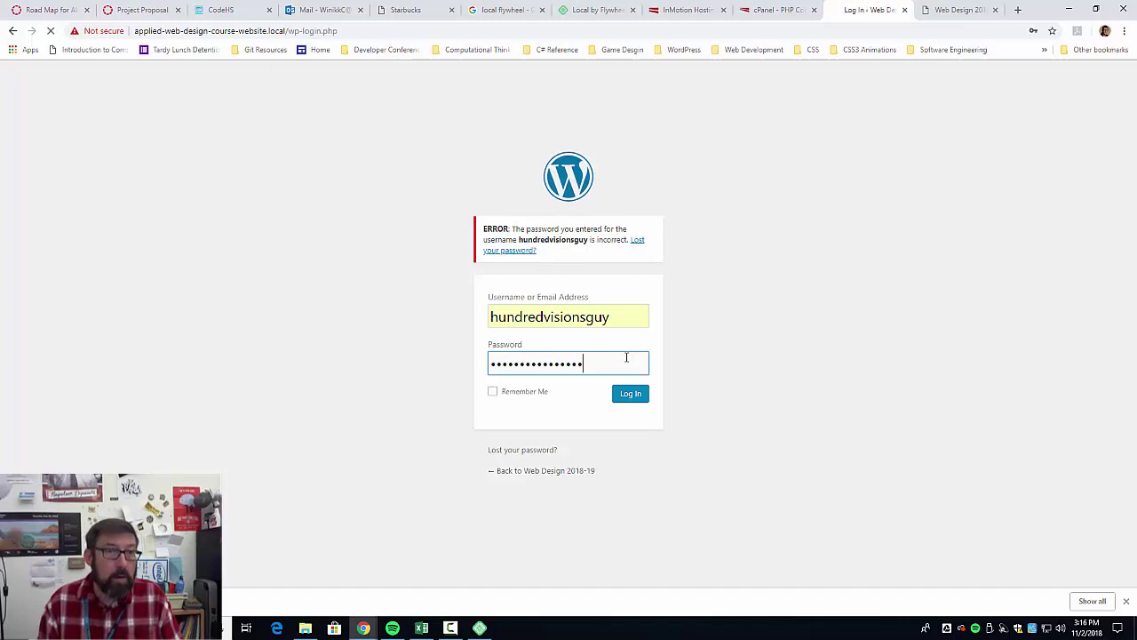
key(Return)
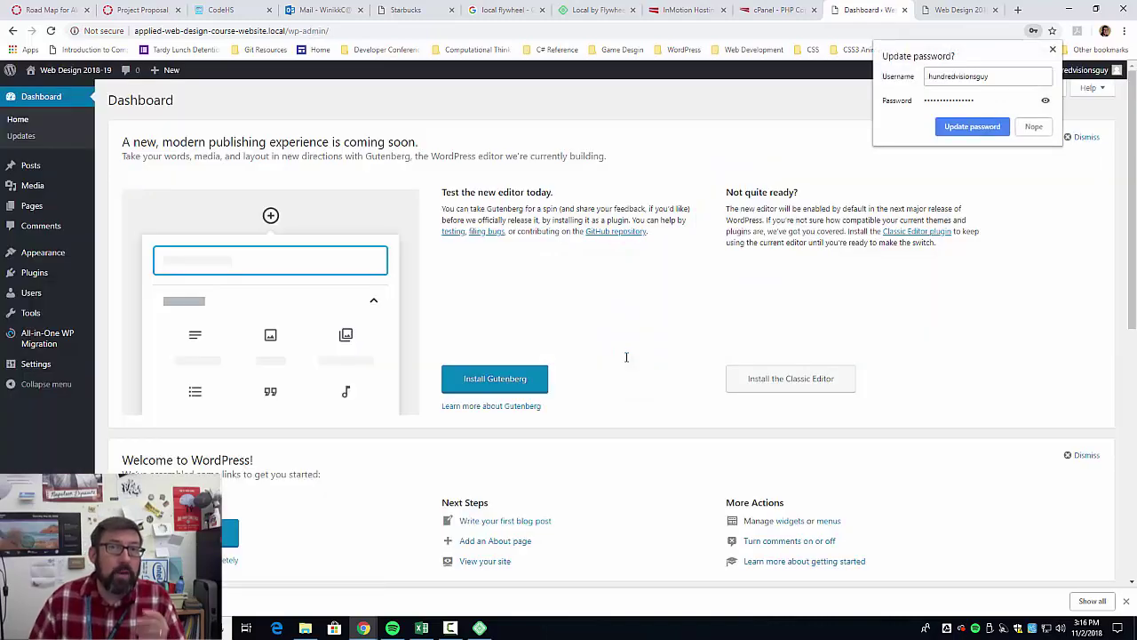
click(984, 131)
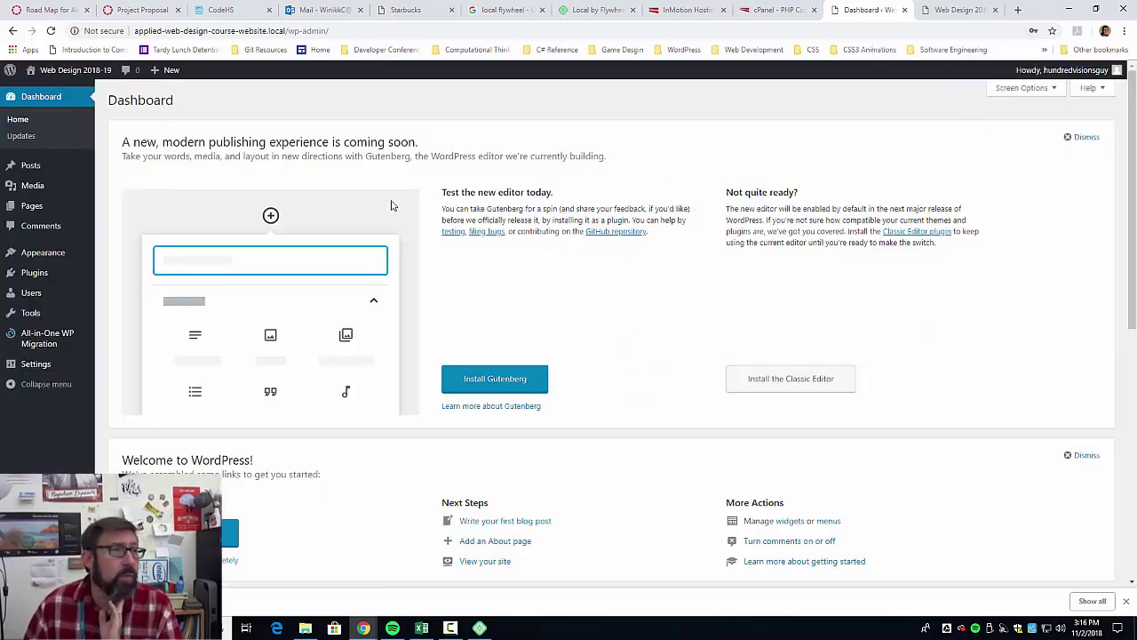
mouse_move(66, 341)
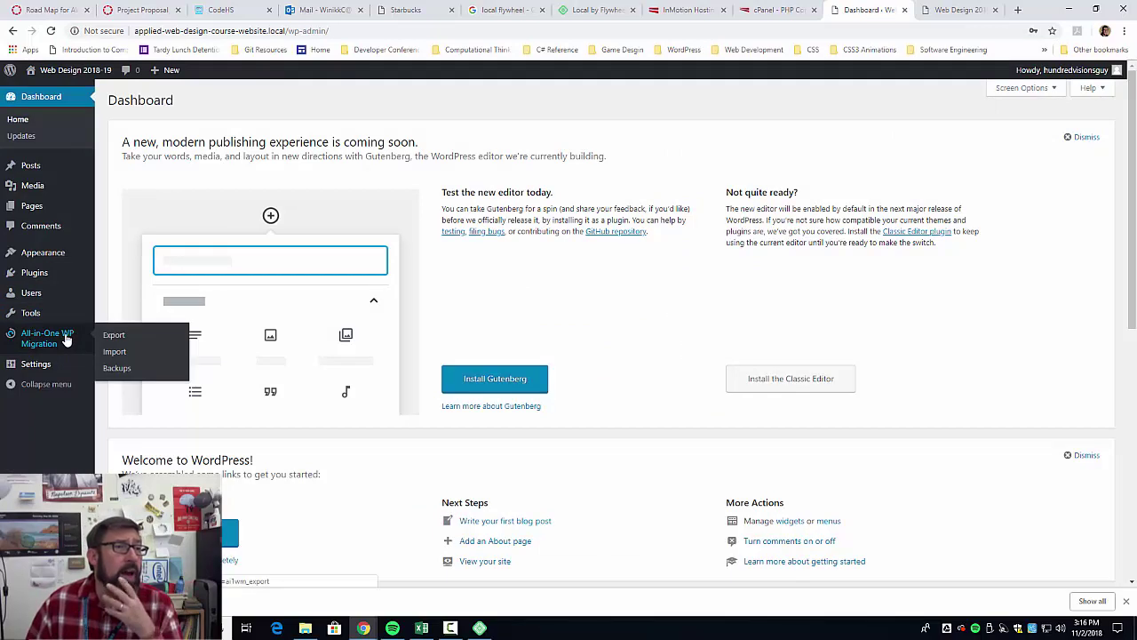
click(123, 342)
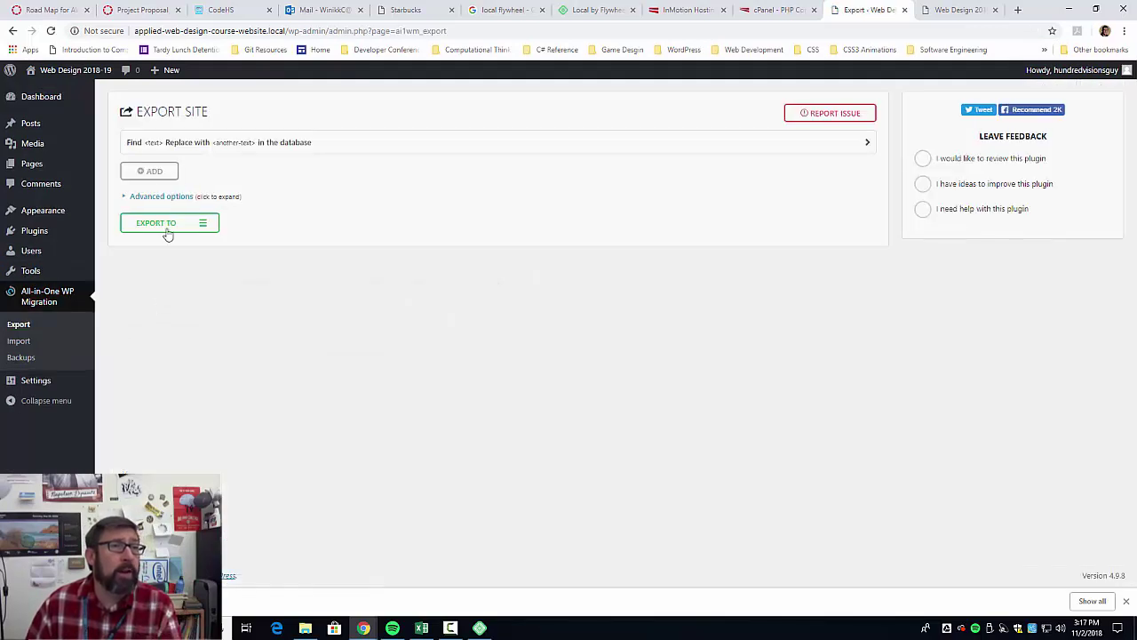
click(157, 173)
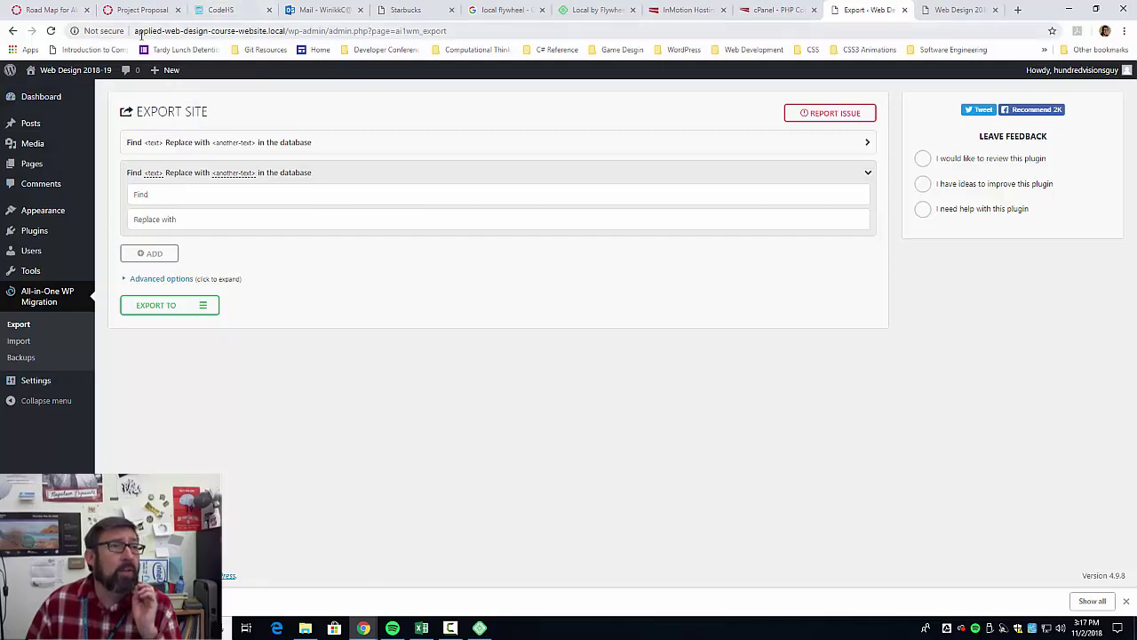
drag(135, 31, 275, 33)
key(ctrl+c)
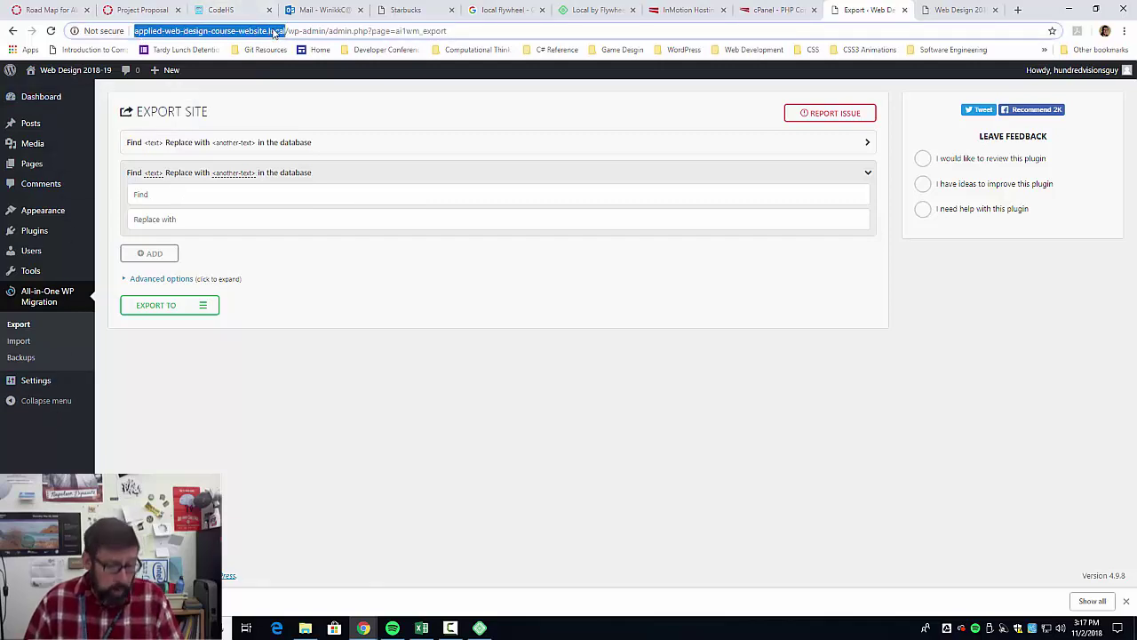
click(226, 199)
key(ctrl+v)
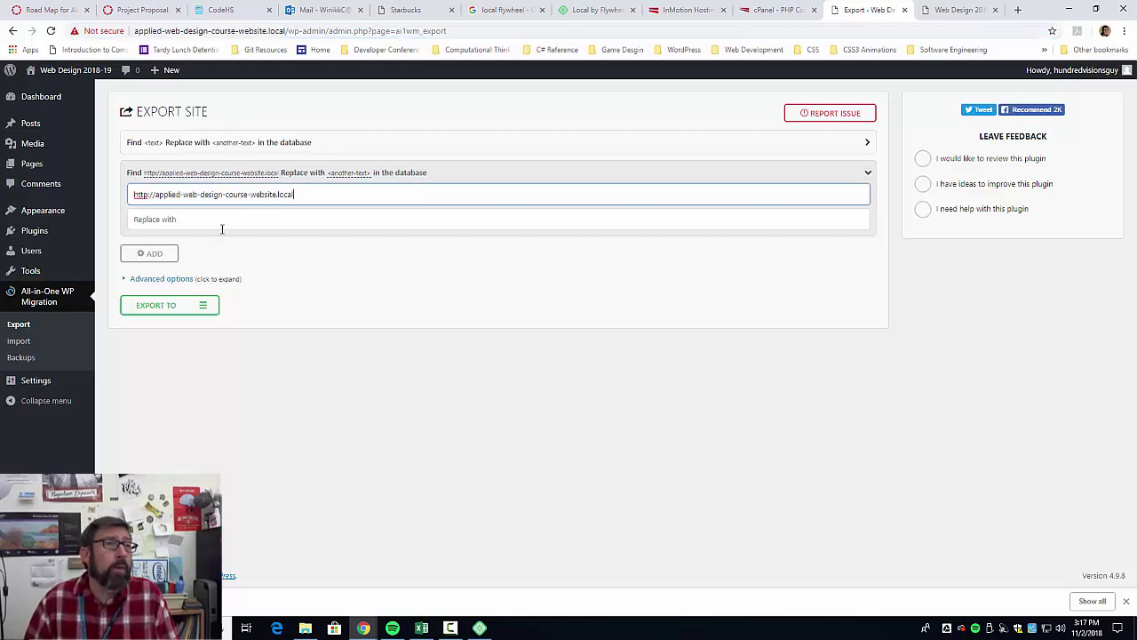
key(ctrl+Tab)
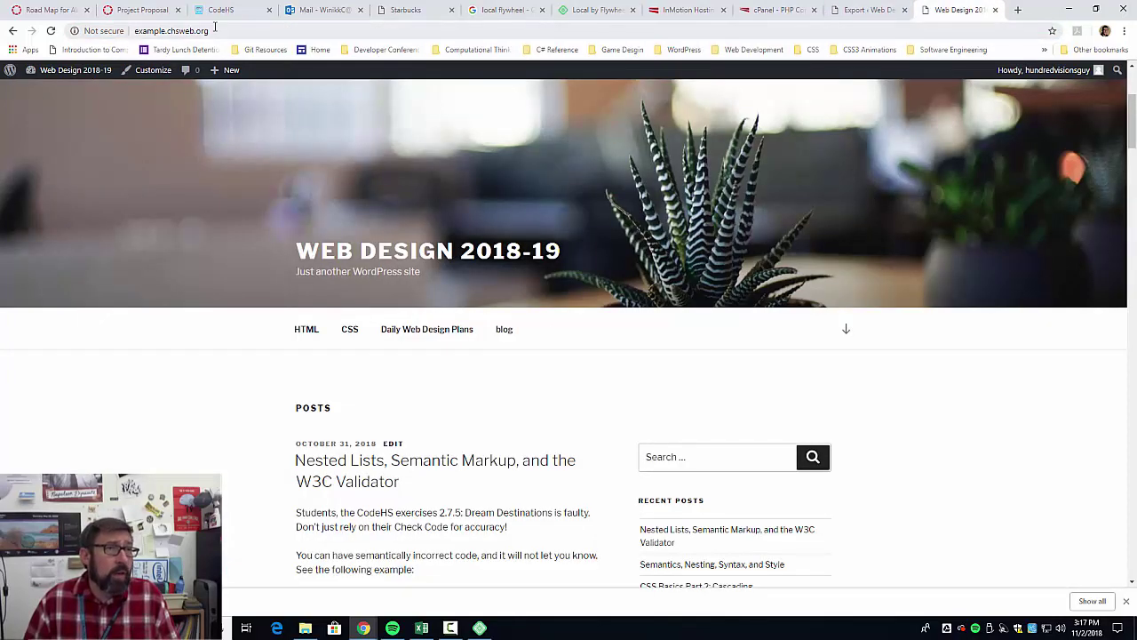
drag(213, 31, 108, 32)
key(ctrl+c)
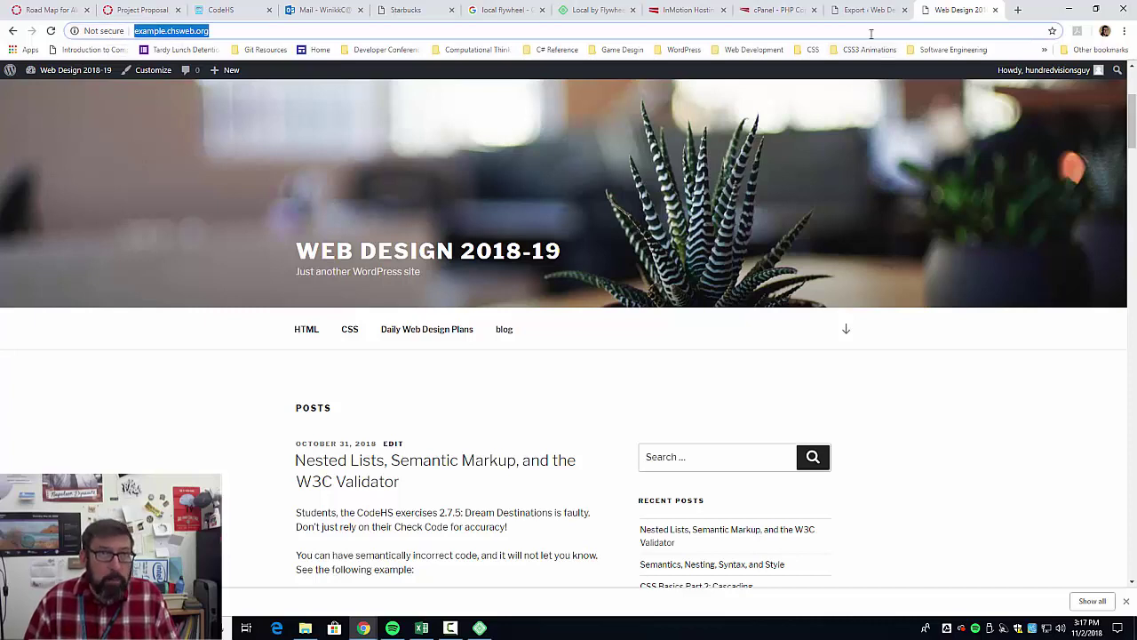
click(869, 11)
click(223, 219)
key(ctrl+v)
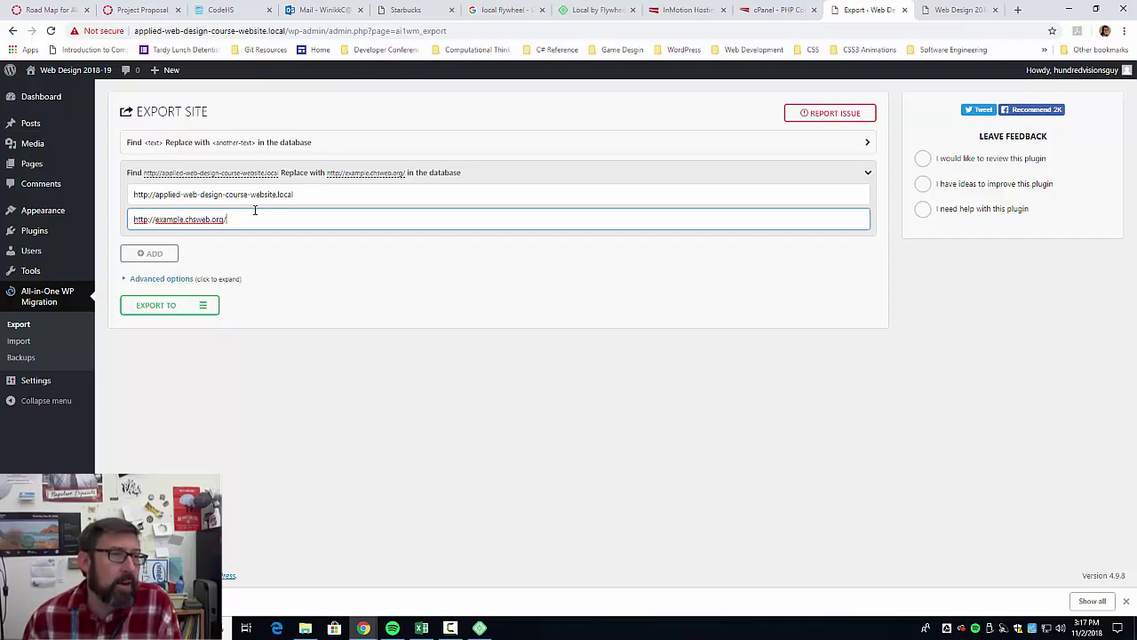
click(158, 279)
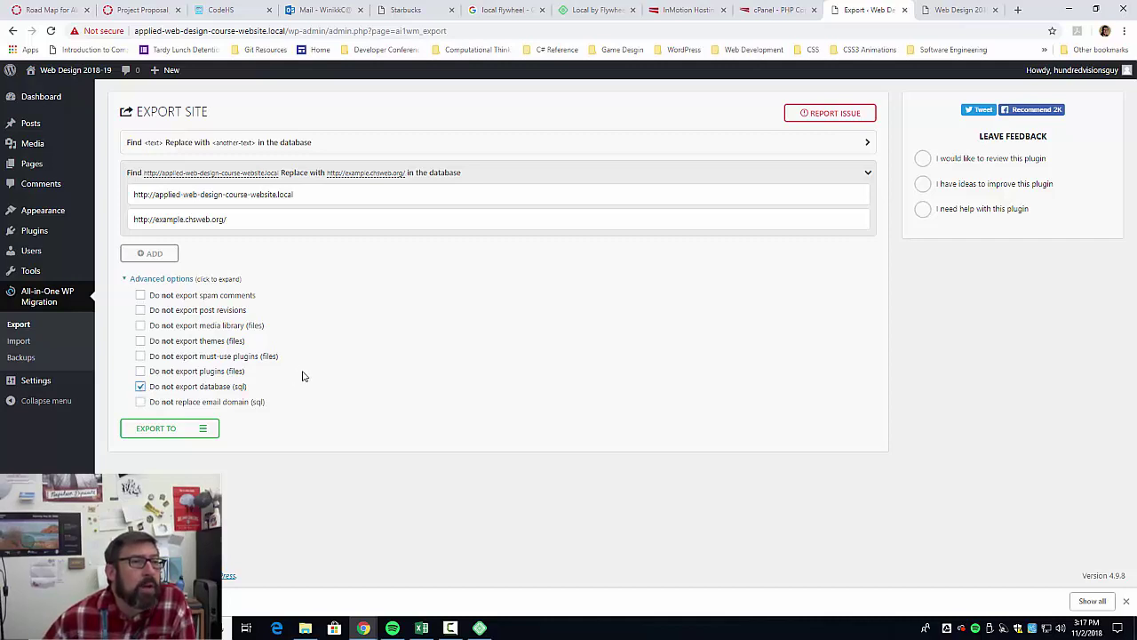
Exclude spam comments, revisions, media, must-use plugins and database, and keep email domains unreplaced.
click(140, 402)
click(141, 356)
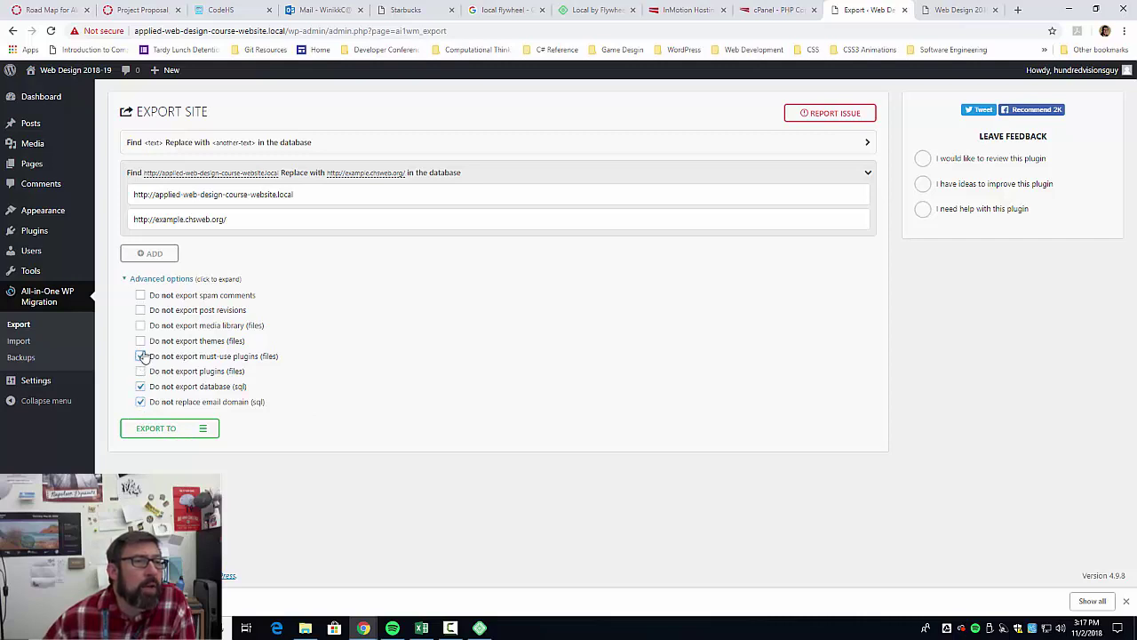
click(141, 325)
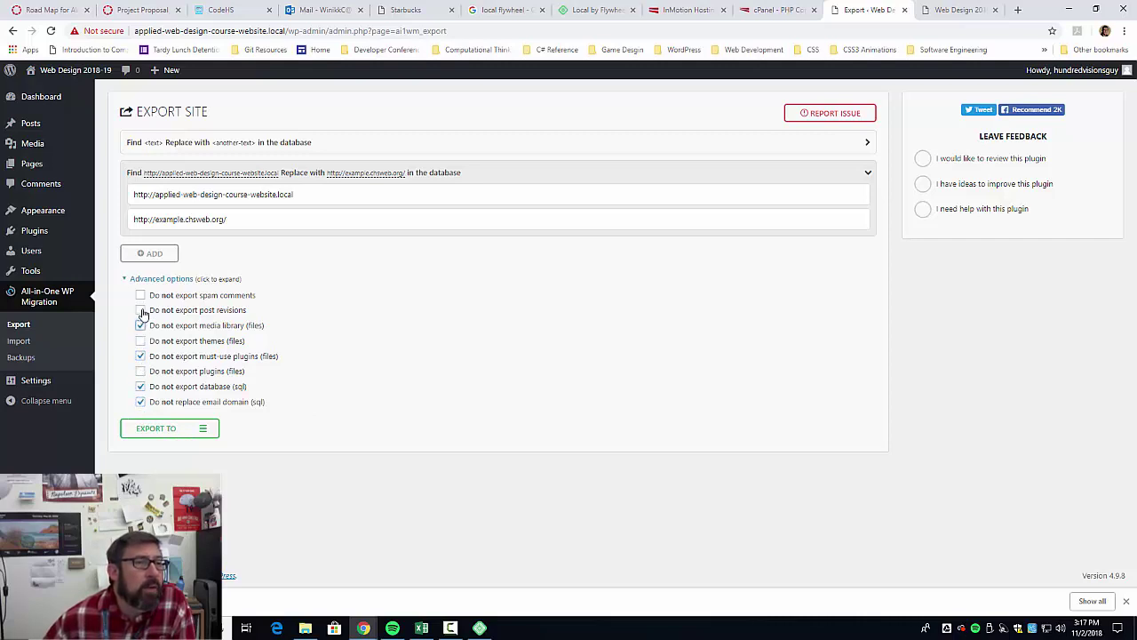
click(140, 311)
click(141, 295)
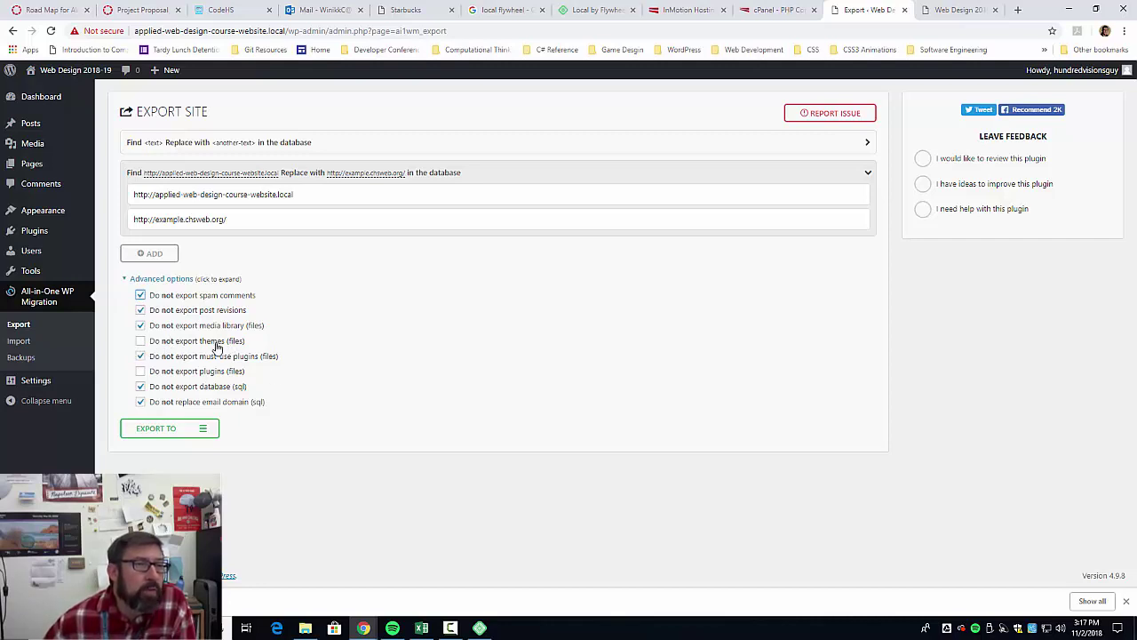
click(139, 385)
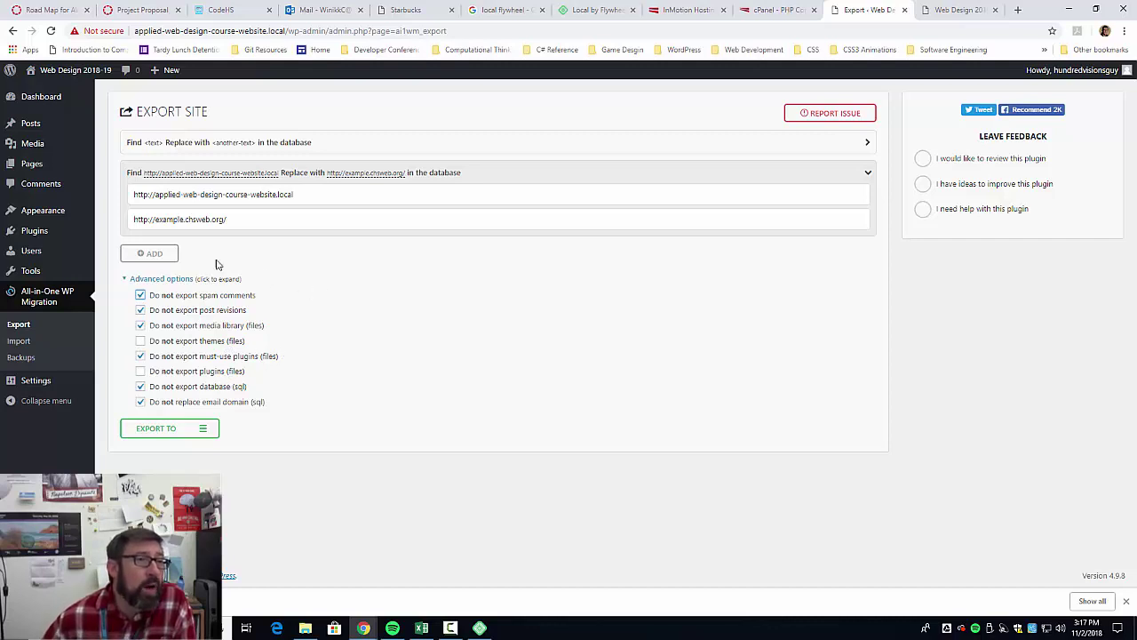
mouse_move(36, 231)
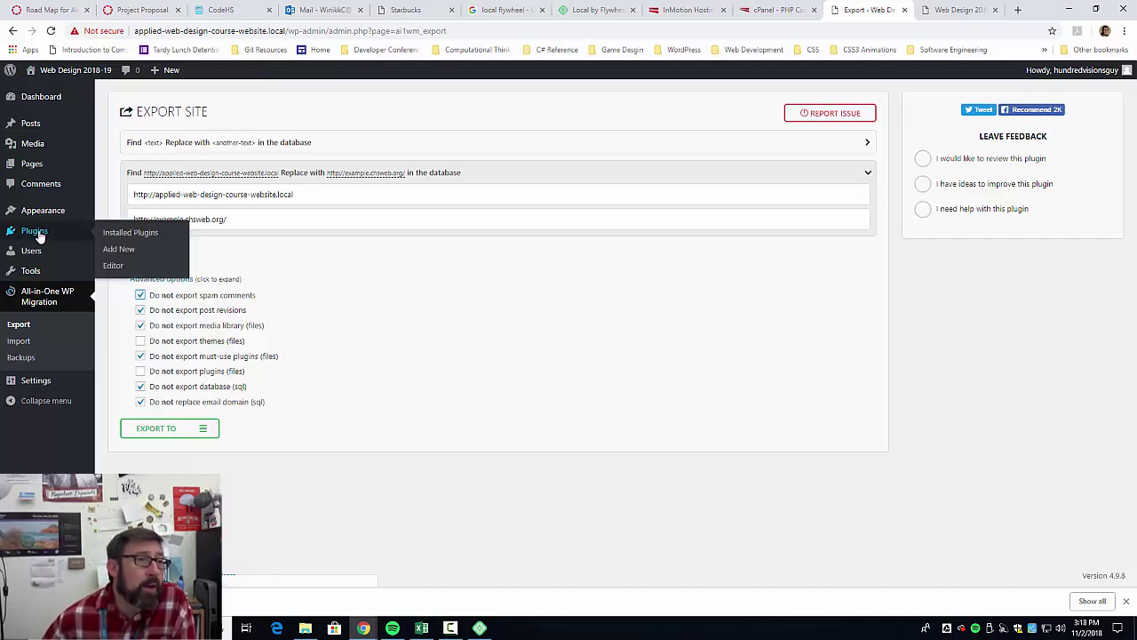
Install and activate Jetpack from Plugins > Add New, skipping its setup for now.
click(118, 250)
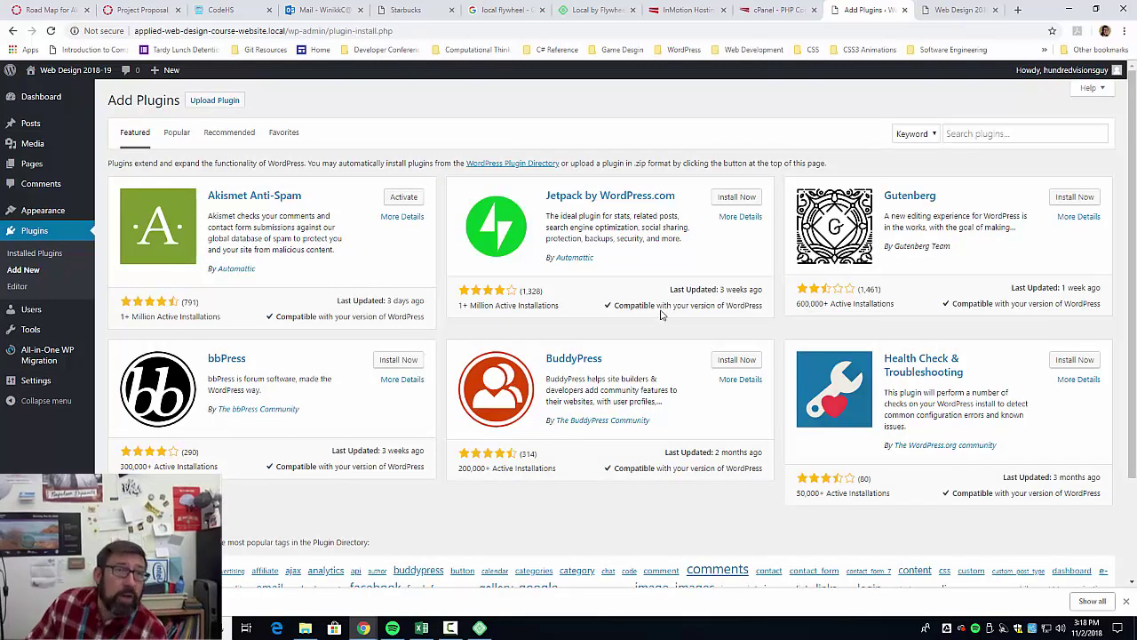
click(738, 196)
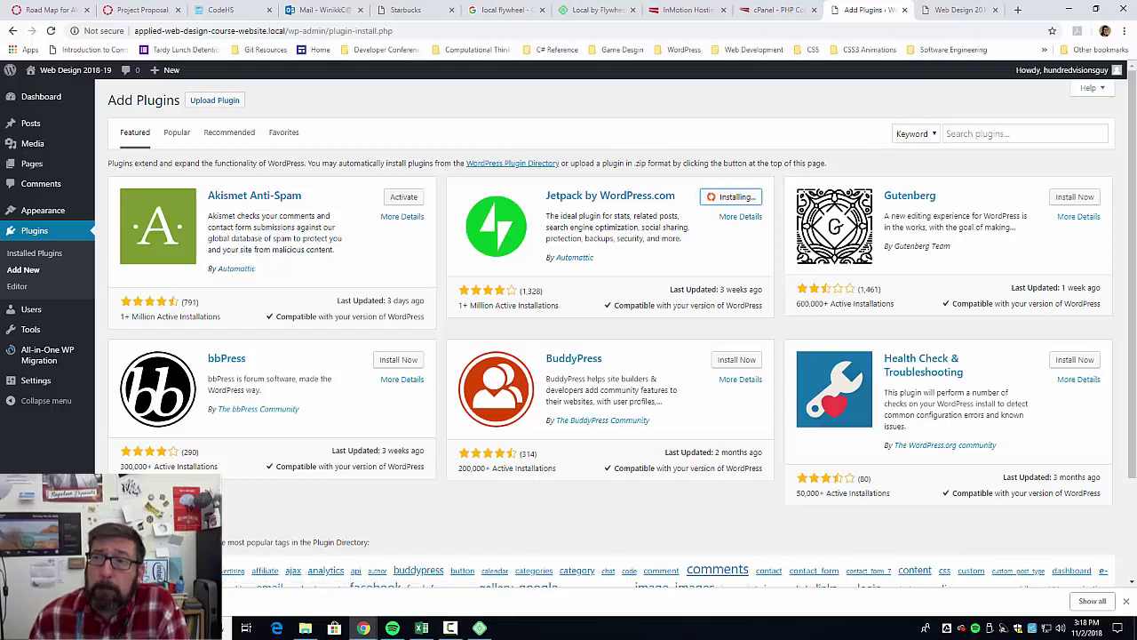
click(742, 198)
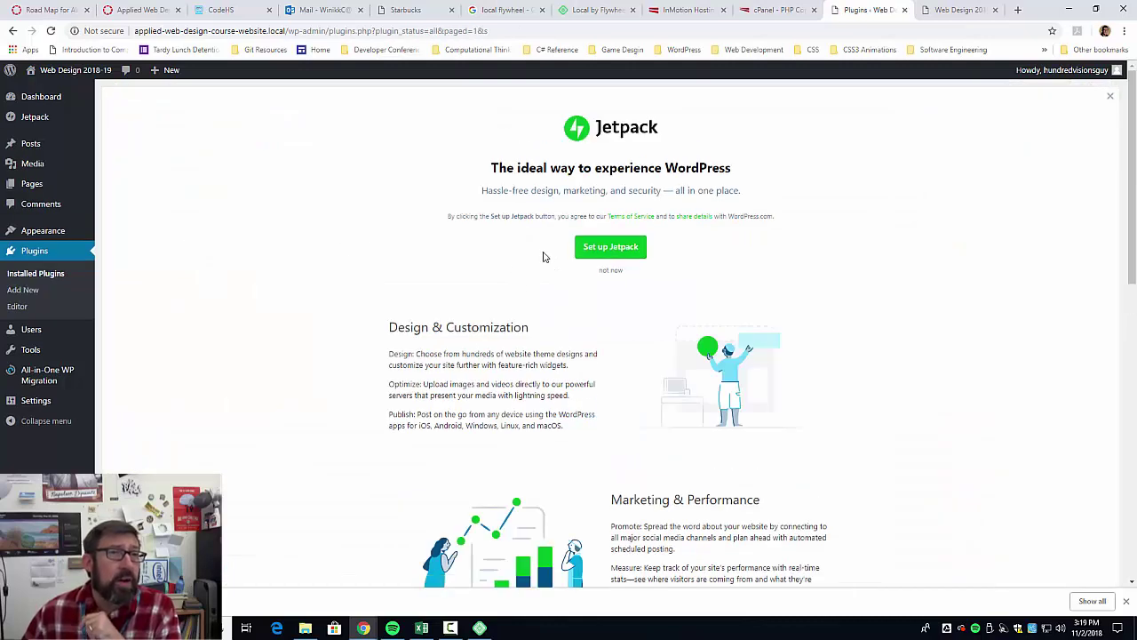
click(611, 270)
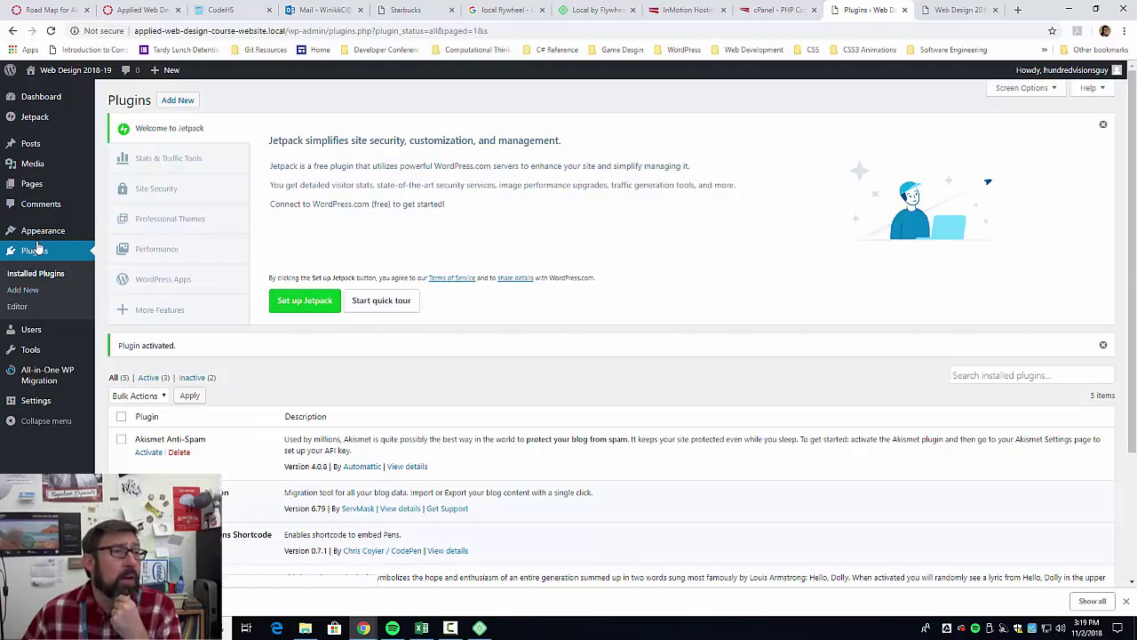
mouse_move(40, 233)
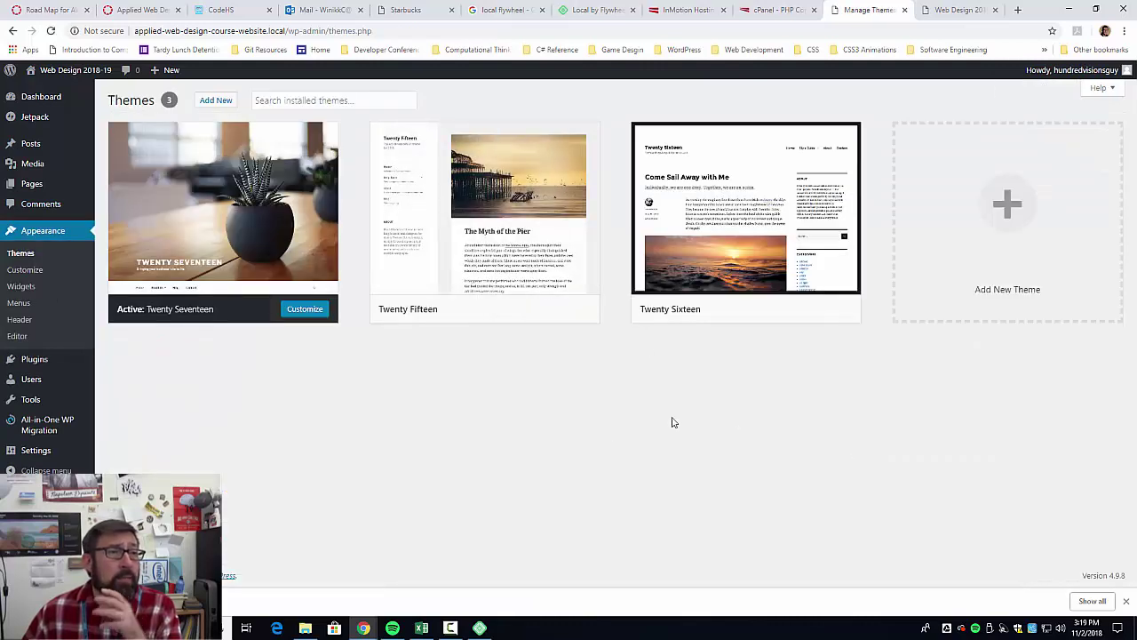
Install the Adney theme from the Add New themes page and activate it.
click(216, 102)
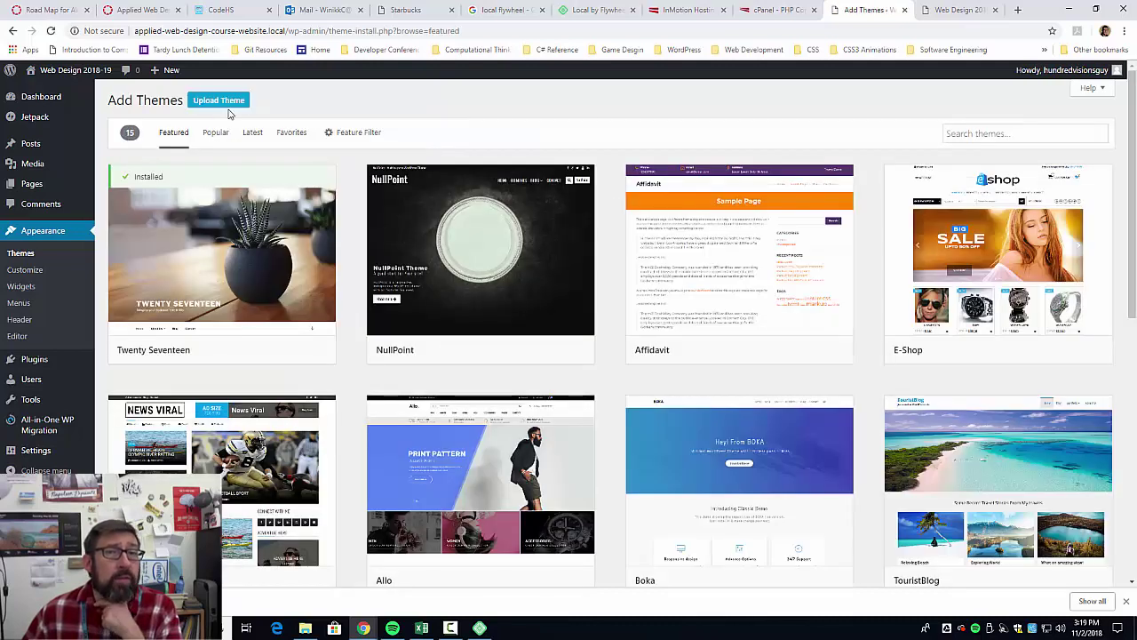
scroll(646, 402, down, 3)
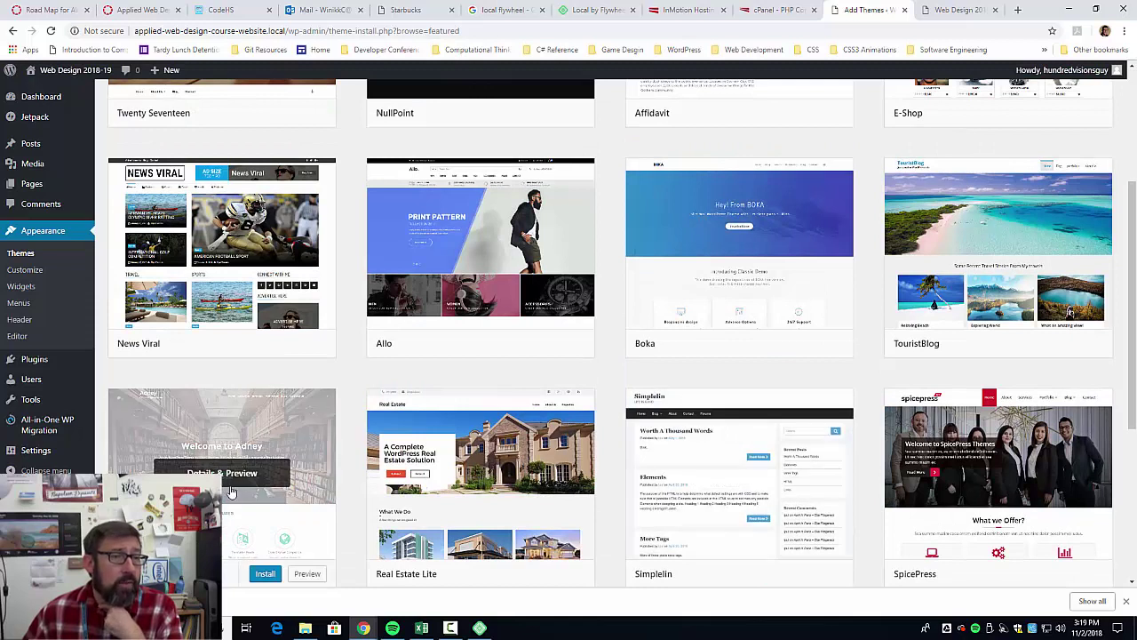
click(273, 575)
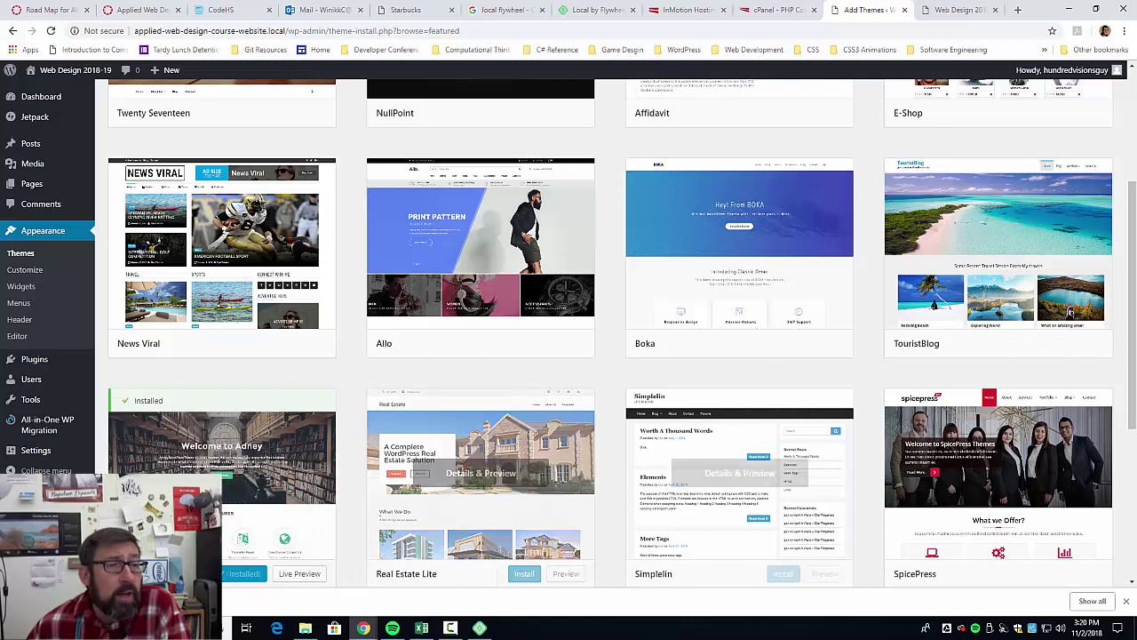
click(246, 574)
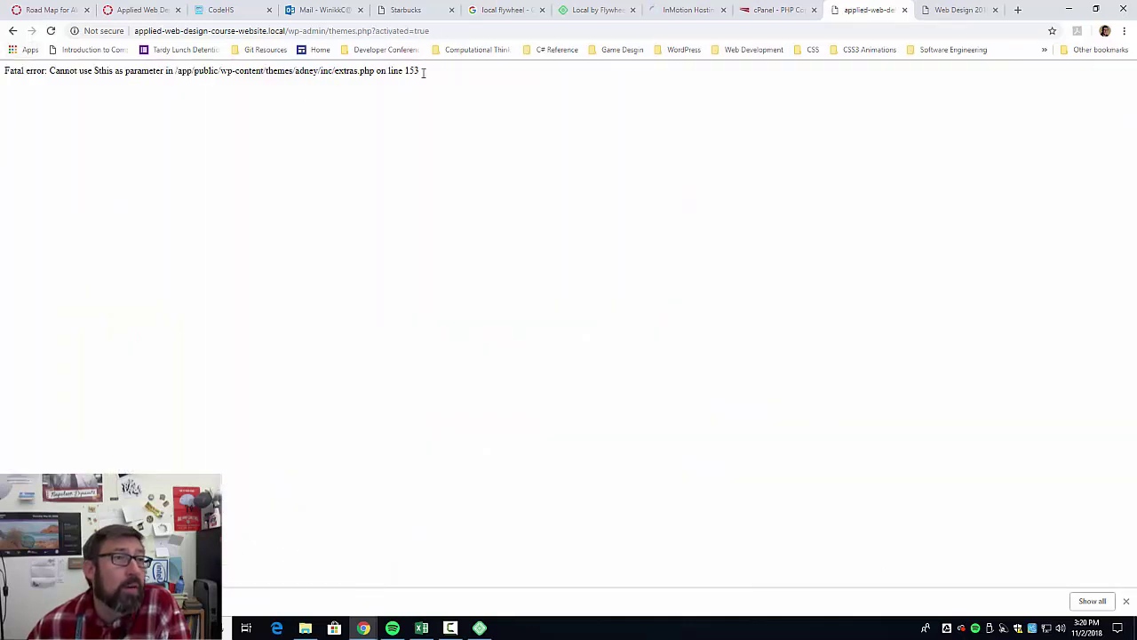
Go back to the installed themes list and try activating the Twenty Fifteen theme.
click(10, 31)
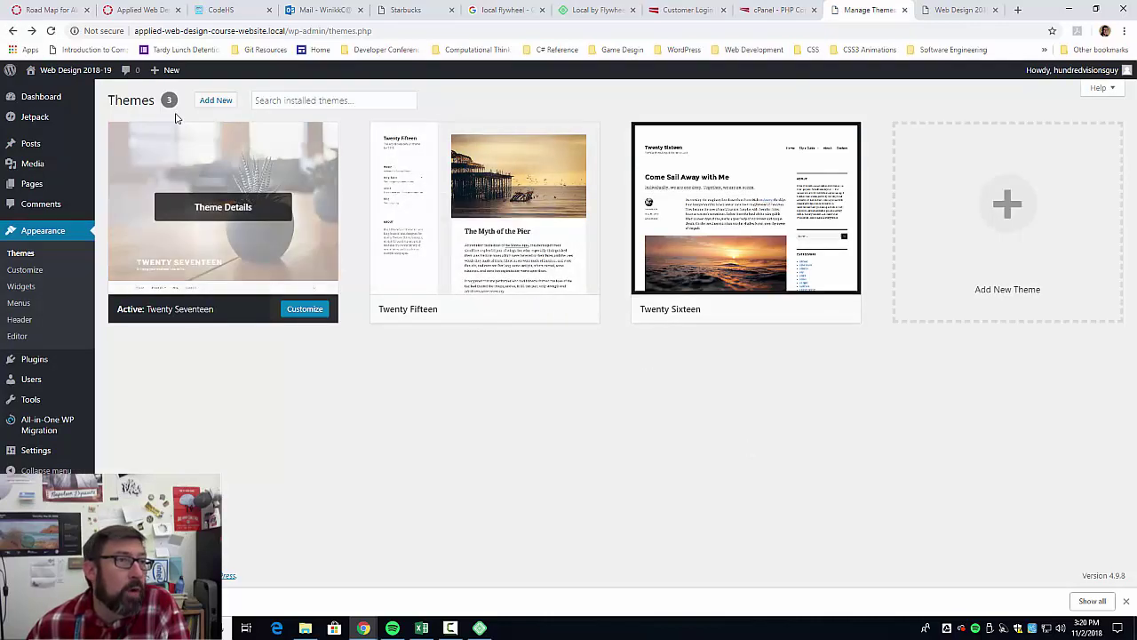
mouse_move(162, 80)
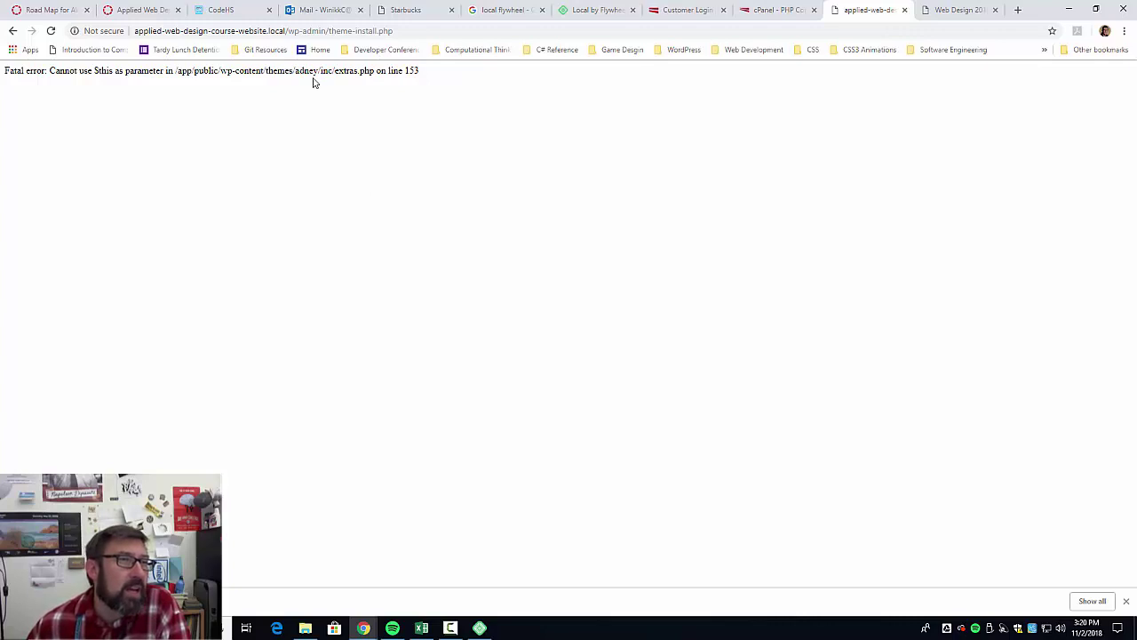
click(12, 31)
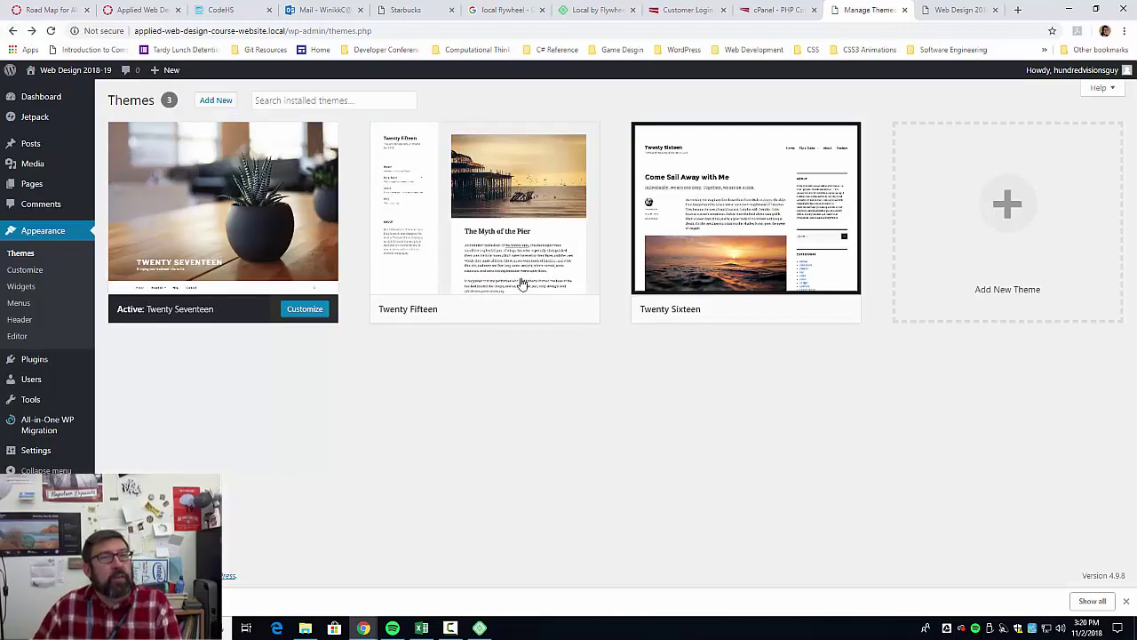
mouse_move(523, 285)
click(512, 311)
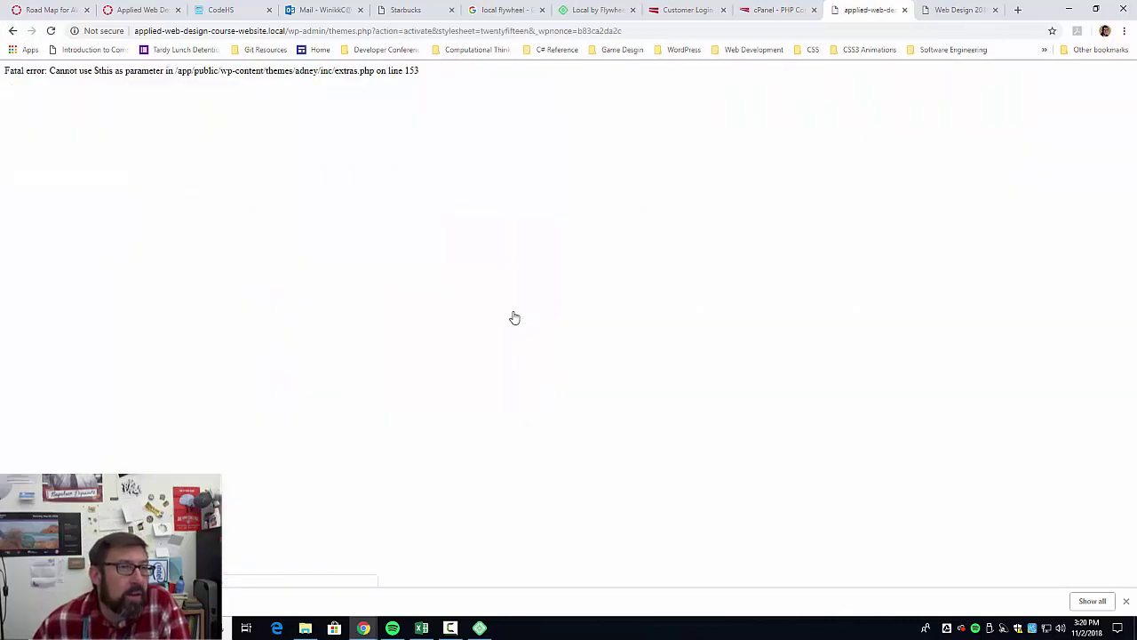
click(12, 31)
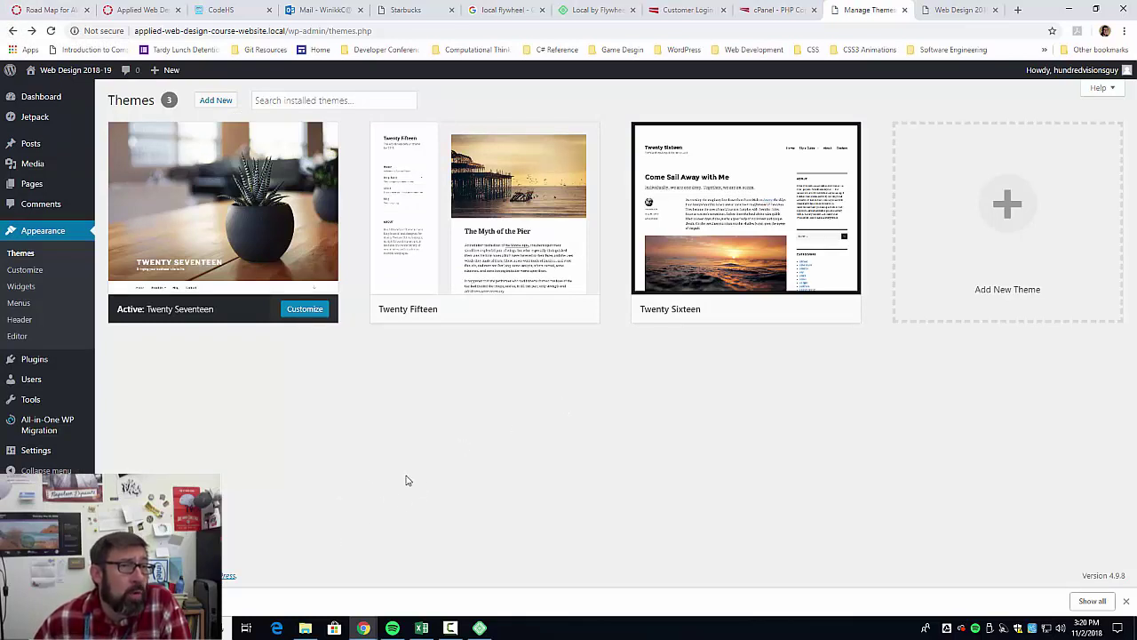
Load admin.php without ?page=ai1wm_import, then return and select the fatal error text.
mouse_move(373, 264)
mouse_move(85, 432)
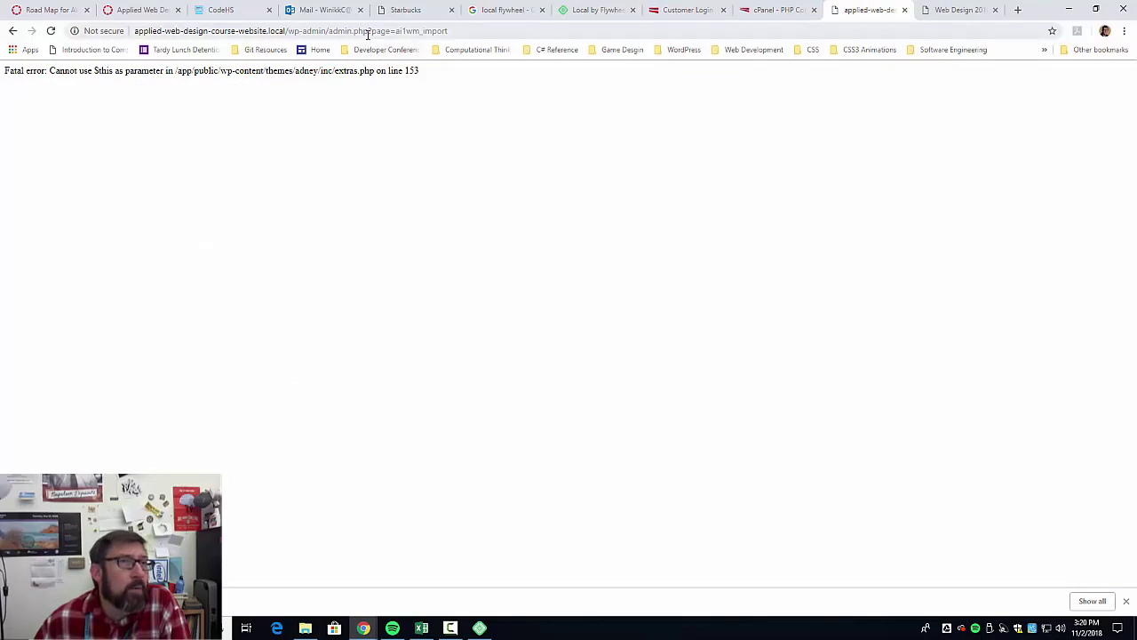
drag(368, 31, 543, 33)
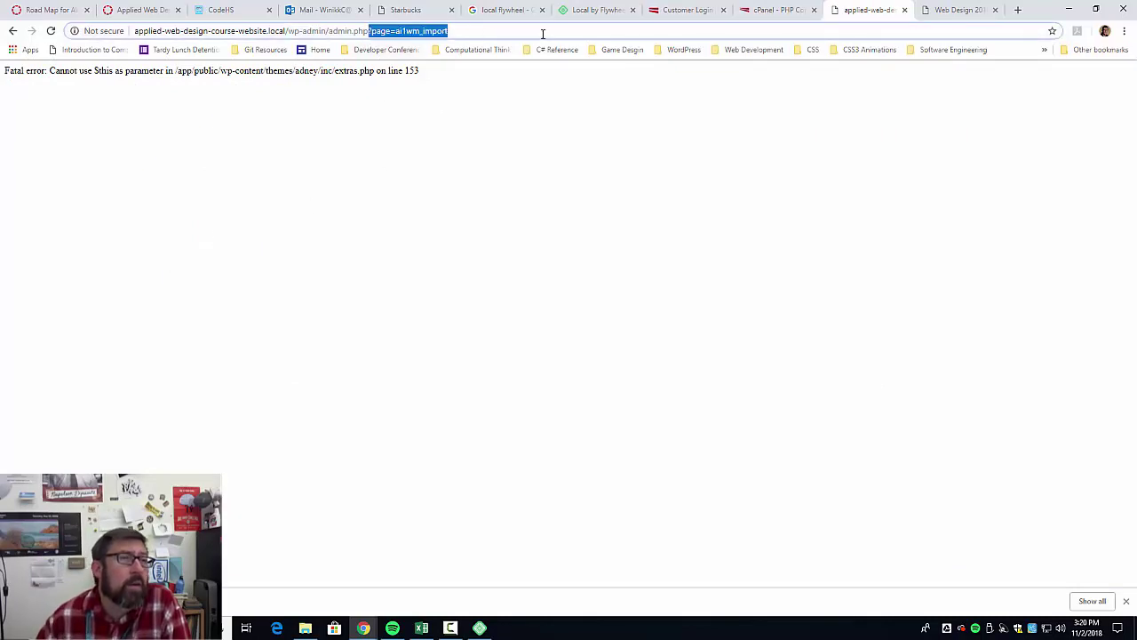
key(BackSpace)
key(Return)
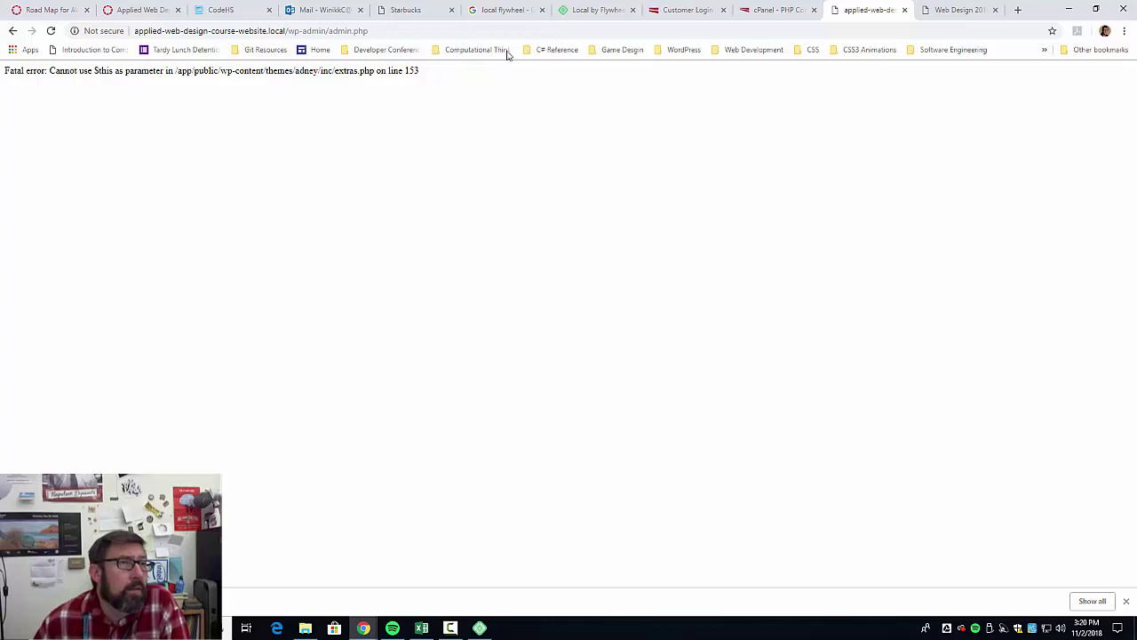
click(14, 31)
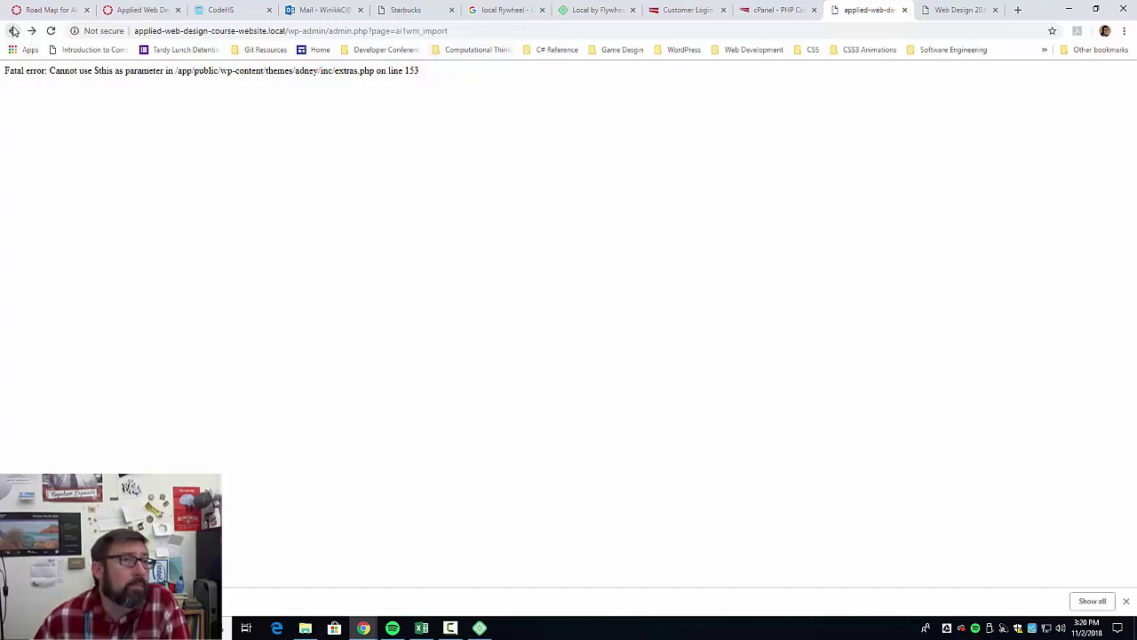
drag(93, 70, 474, 79)
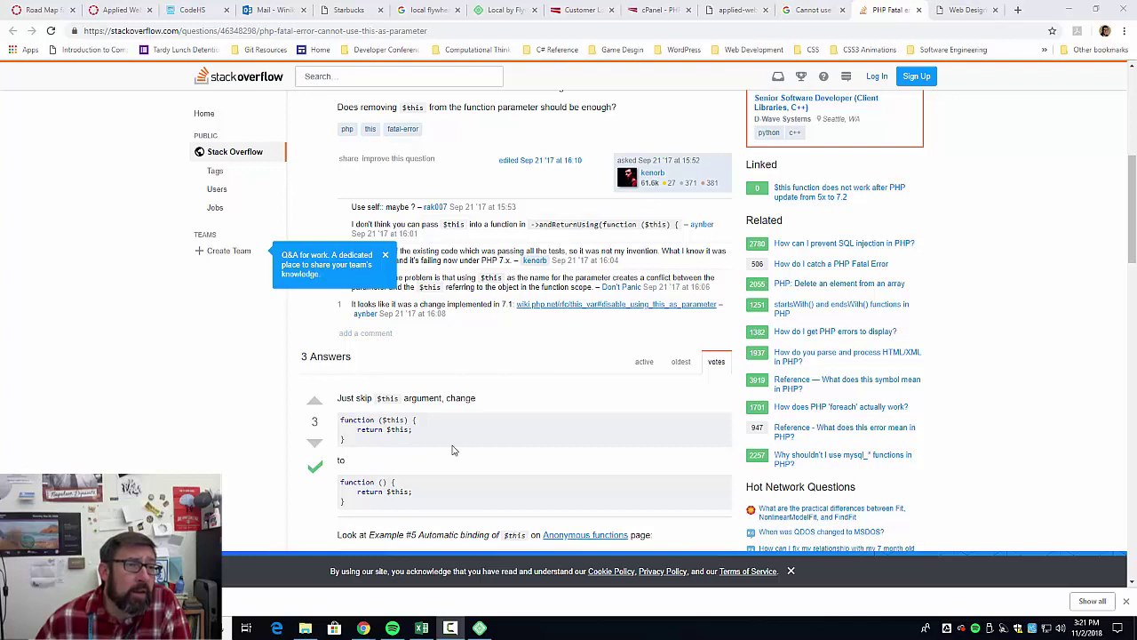
Highlight $this in the accepted answer's example function and bring up File Explorer.
double_click(391, 420)
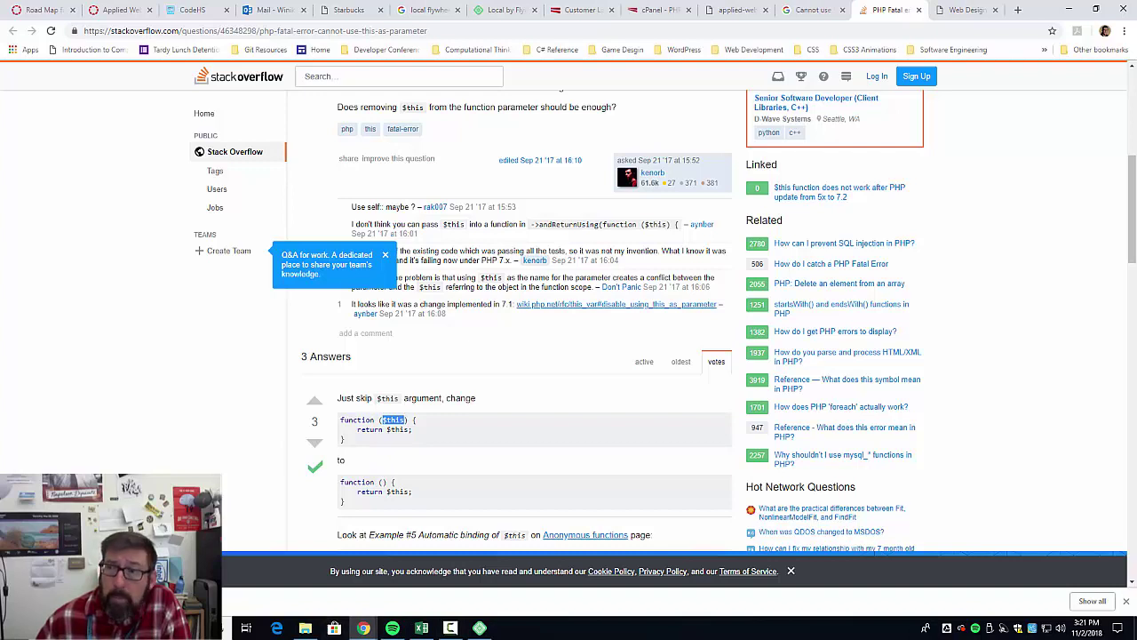
key(alt+Tab)
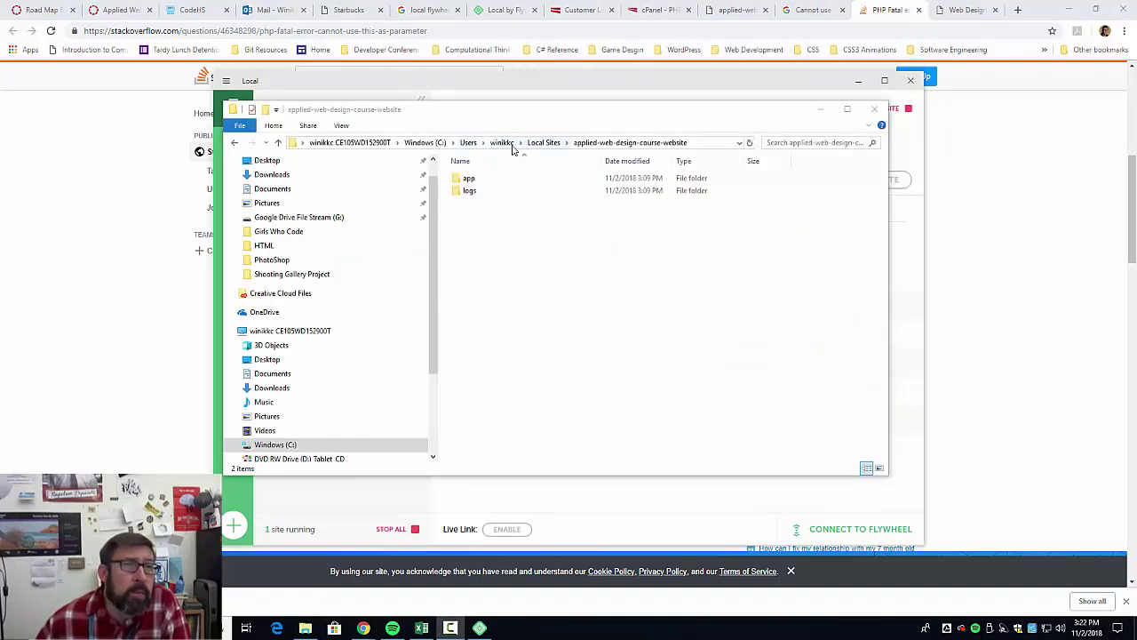
Navigate into app\public\wp-content\themes\adney in File Explorer.
double_click(464, 180)
click(462, 179)
double_click(461, 179)
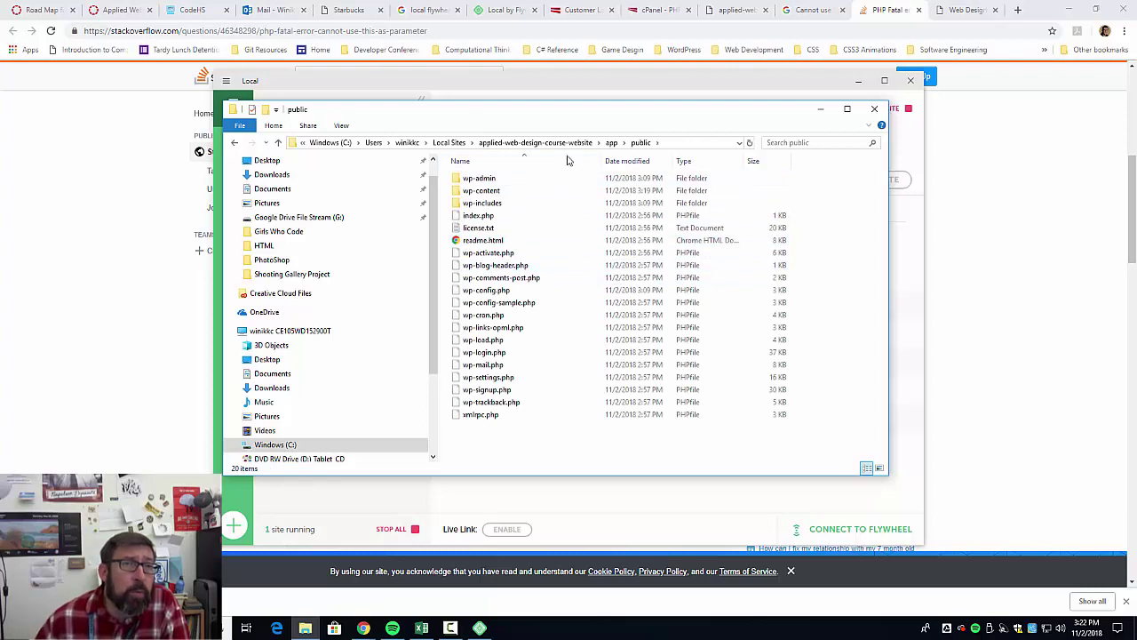
double_click(467, 191)
double_click(464, 203)
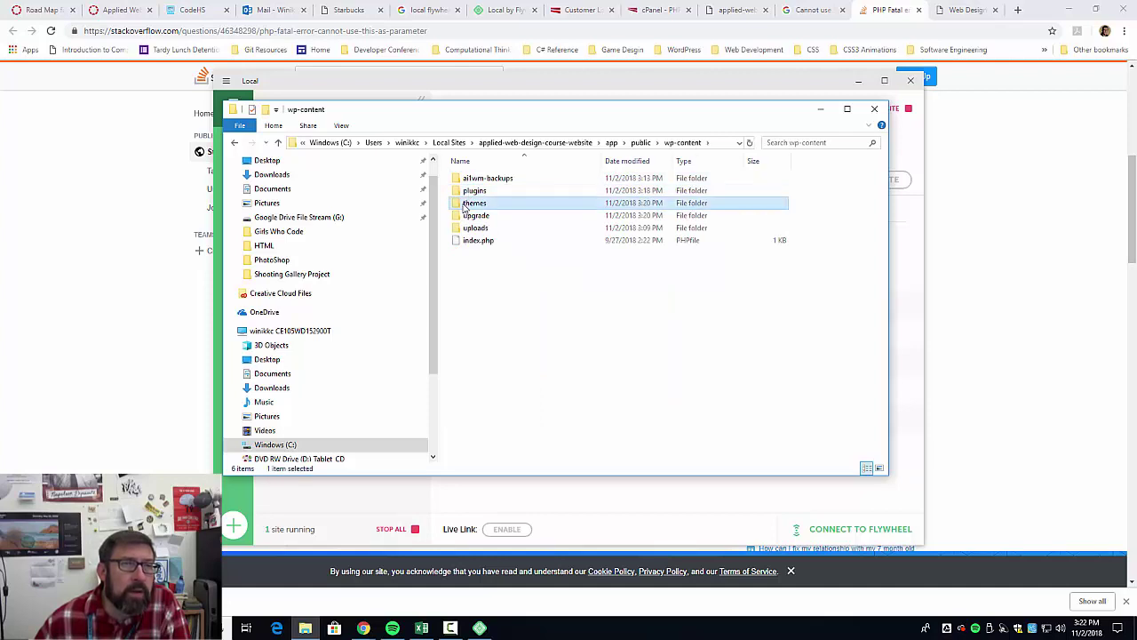
double_click(464, 178)
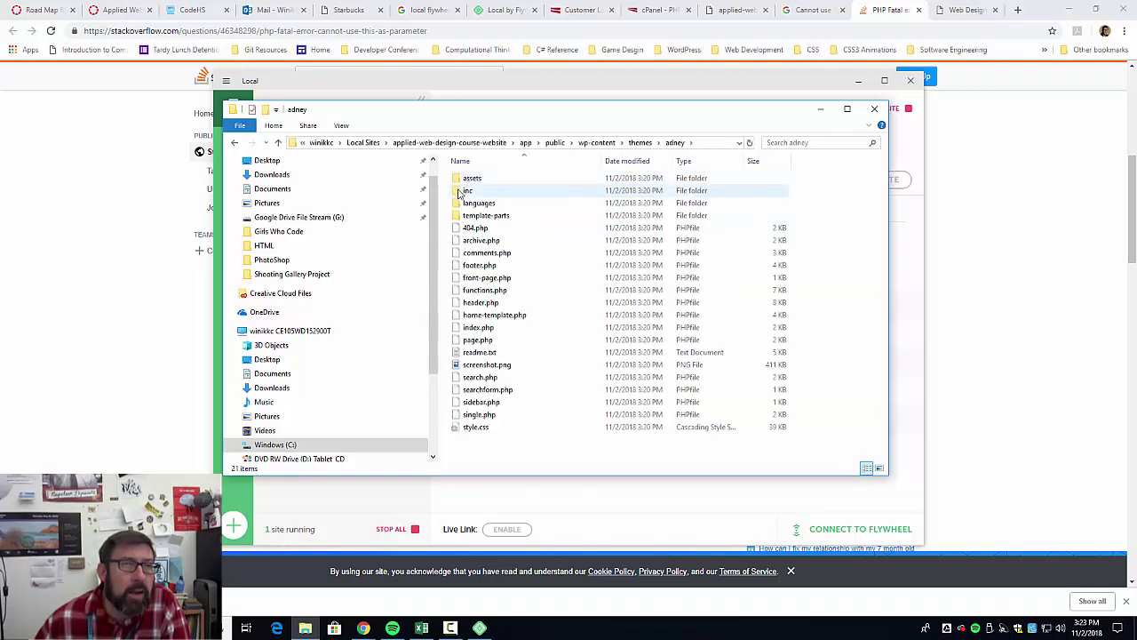
click(742, 11)
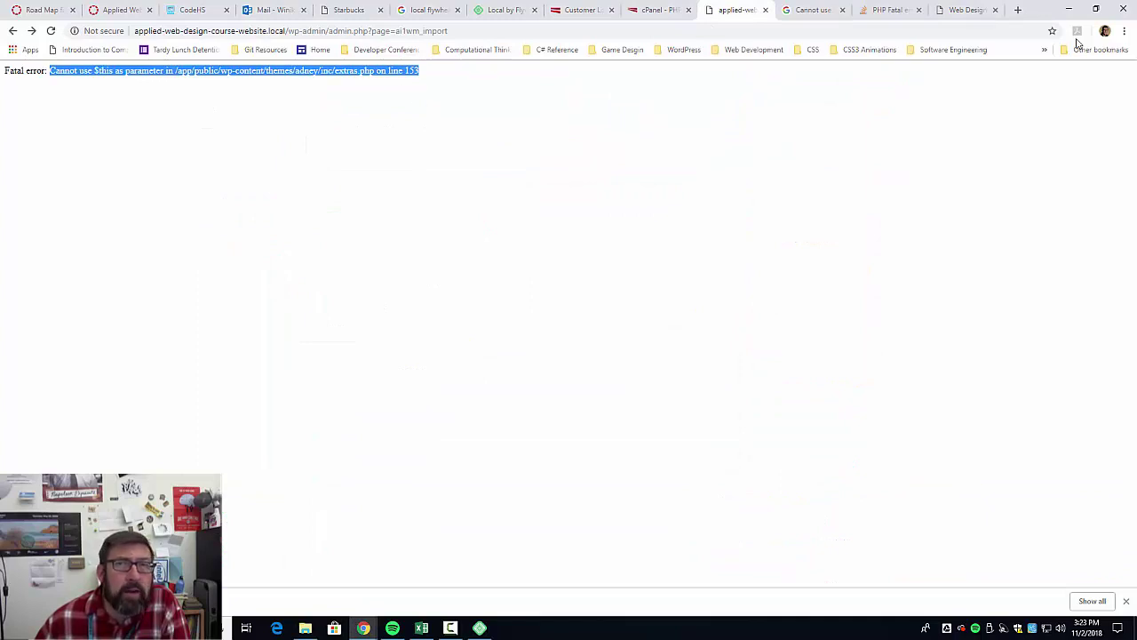
click(1069, 9)
Open the inc folder and open extras.php, closing the Notepad window it launched in.
click(474, 191)
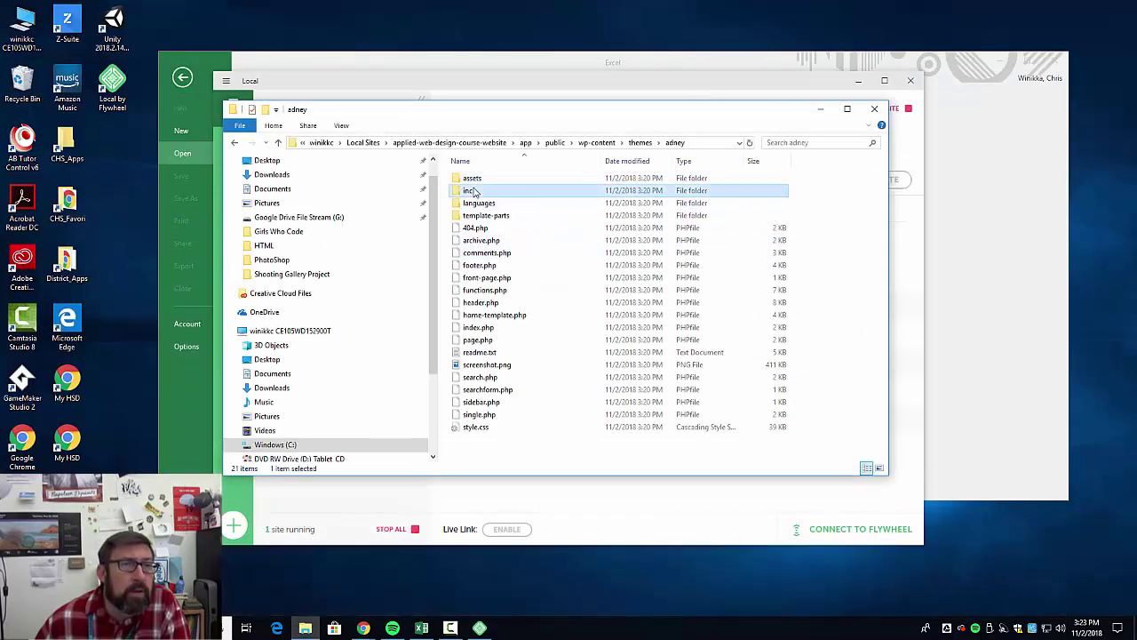
double_click(473, 191)
right_click(469, 206)
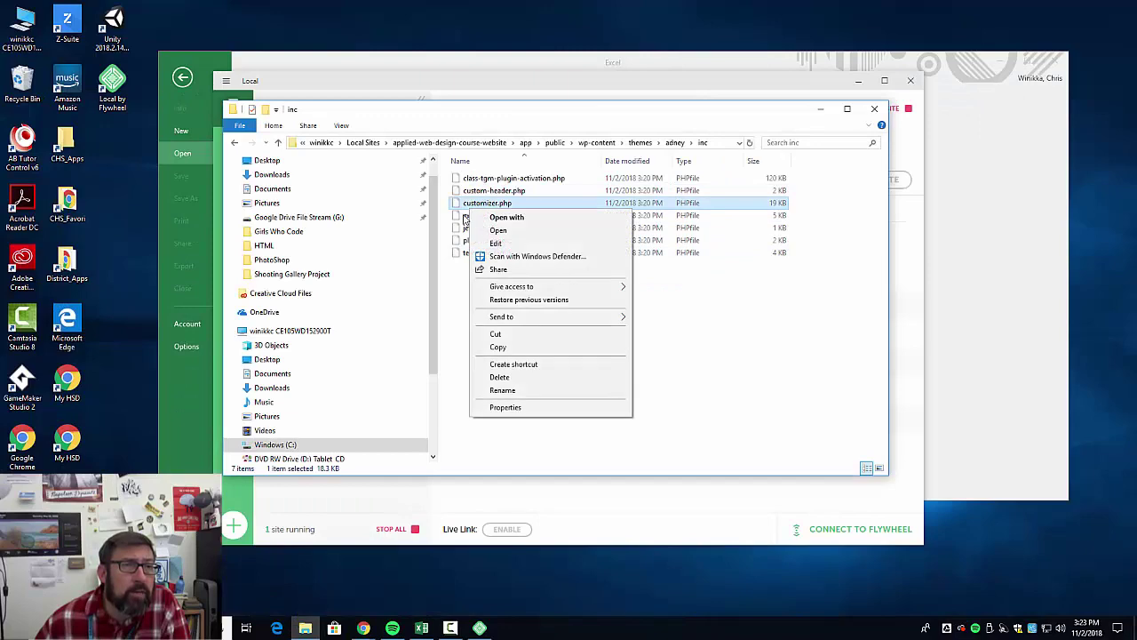
click(464, 217)
right_click(464, 216)
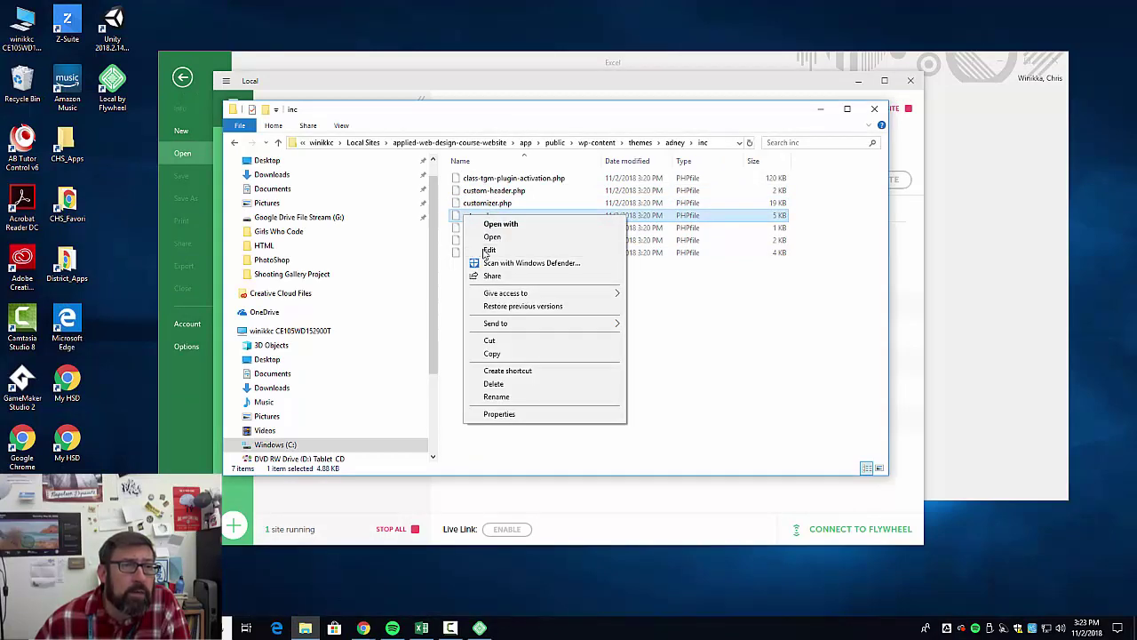
click(490, 249)
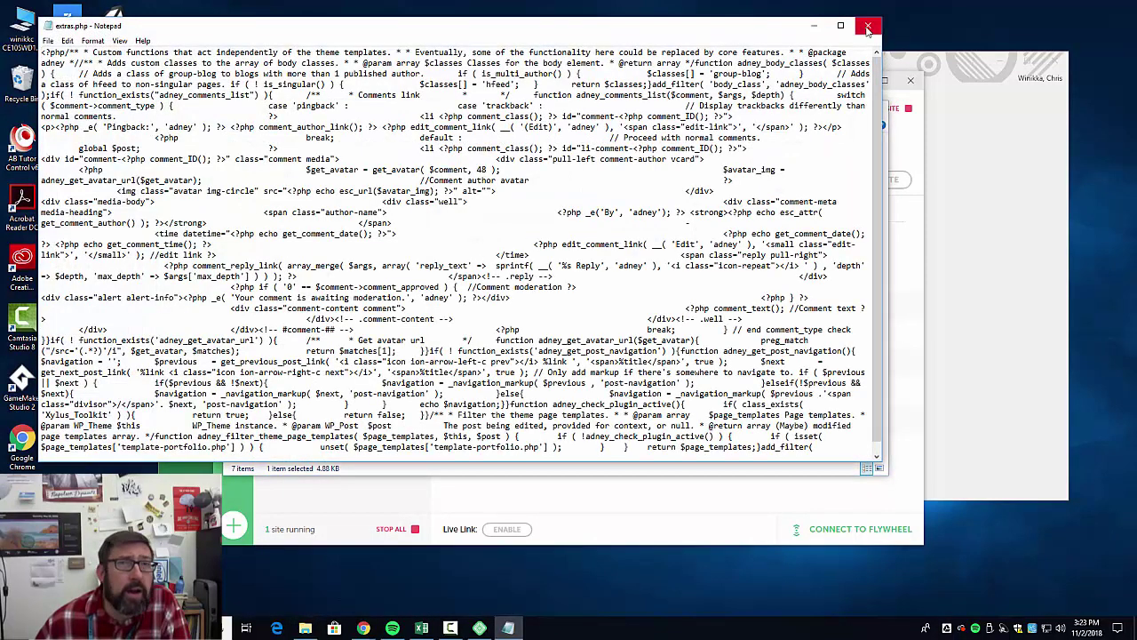
click(868, 25)
Open extras.php with Atom through Open with > More apps, making Atom the default.
right_click(477, 222)
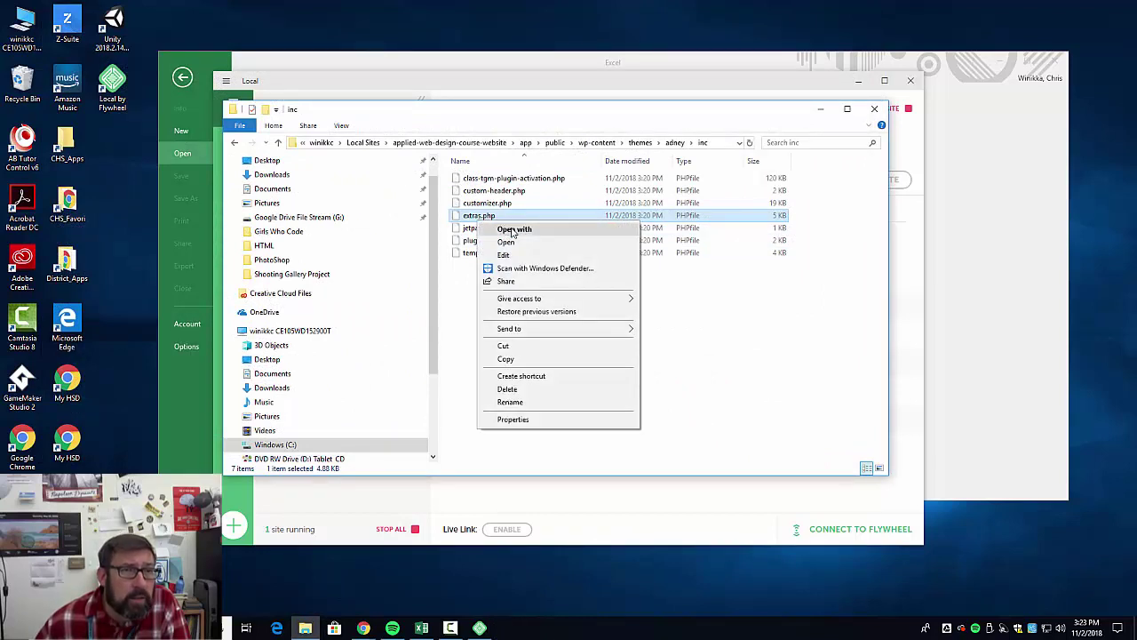
click(511, 230)
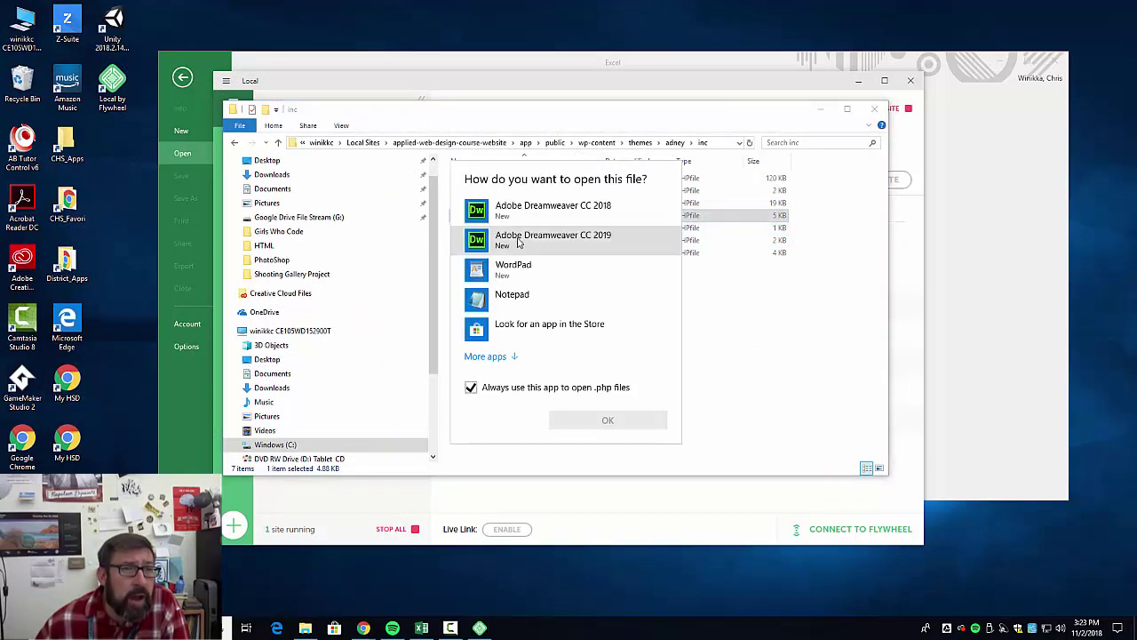
click(488, 356)
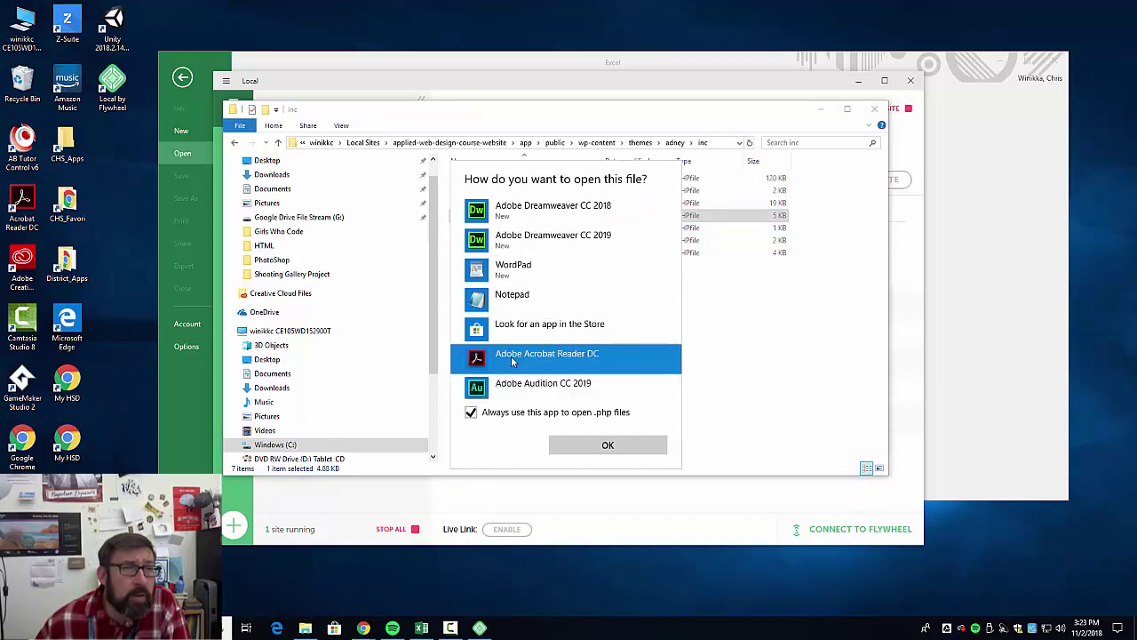
scroll(504, 360, down, 3)
click(503, 356)
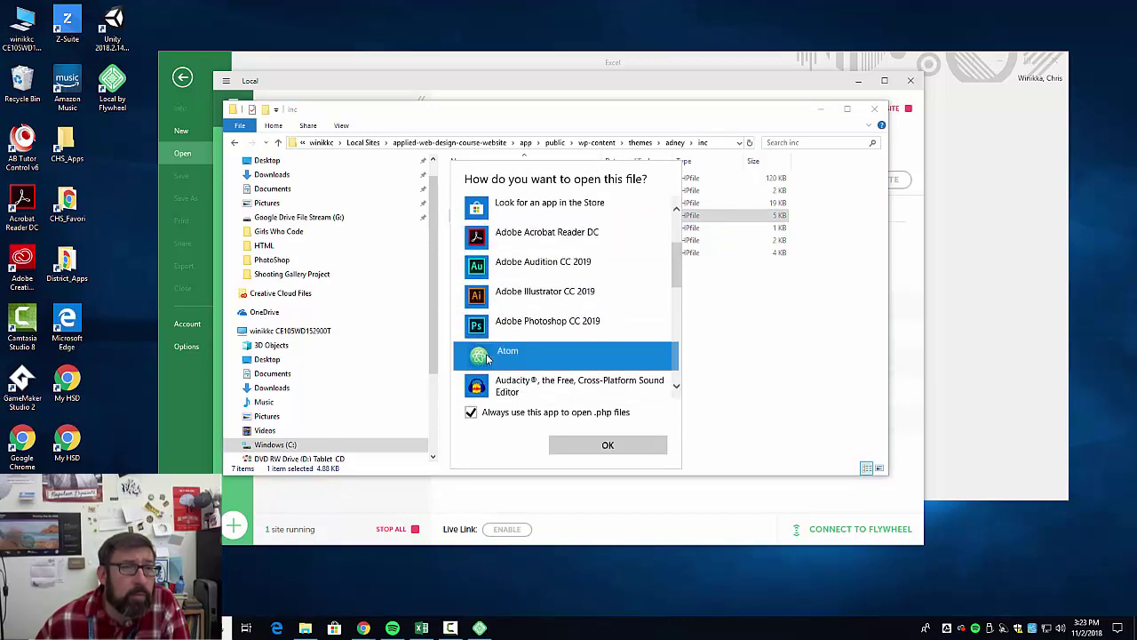
click(611, 447)
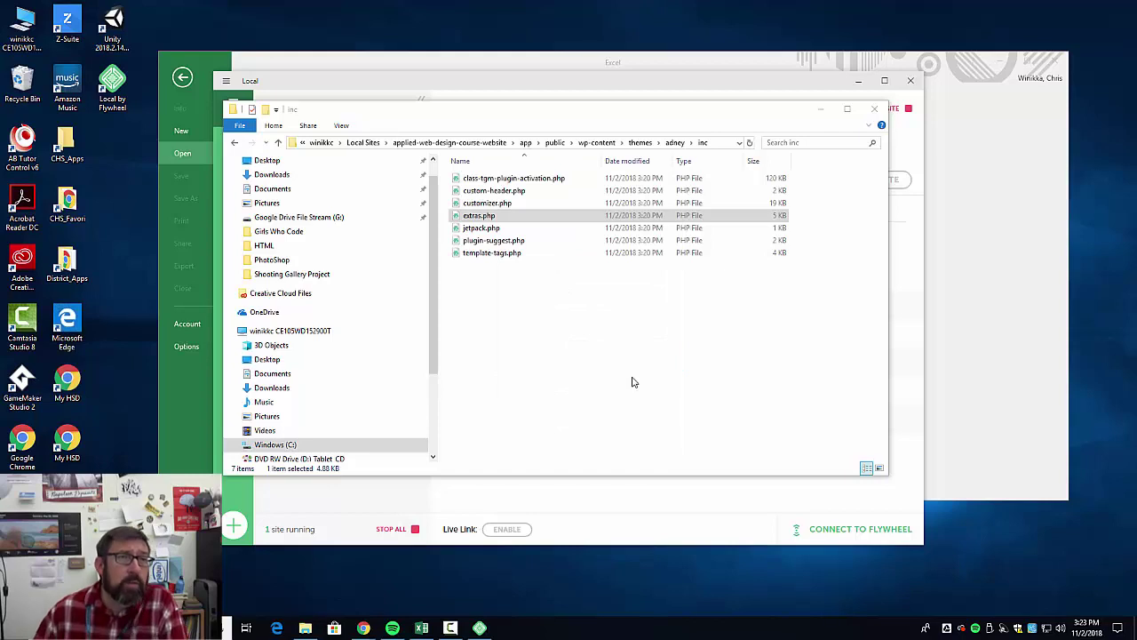
Jump to line 153 of extras.php in Atom and delete the $this parameter.
key(alt+Tab)
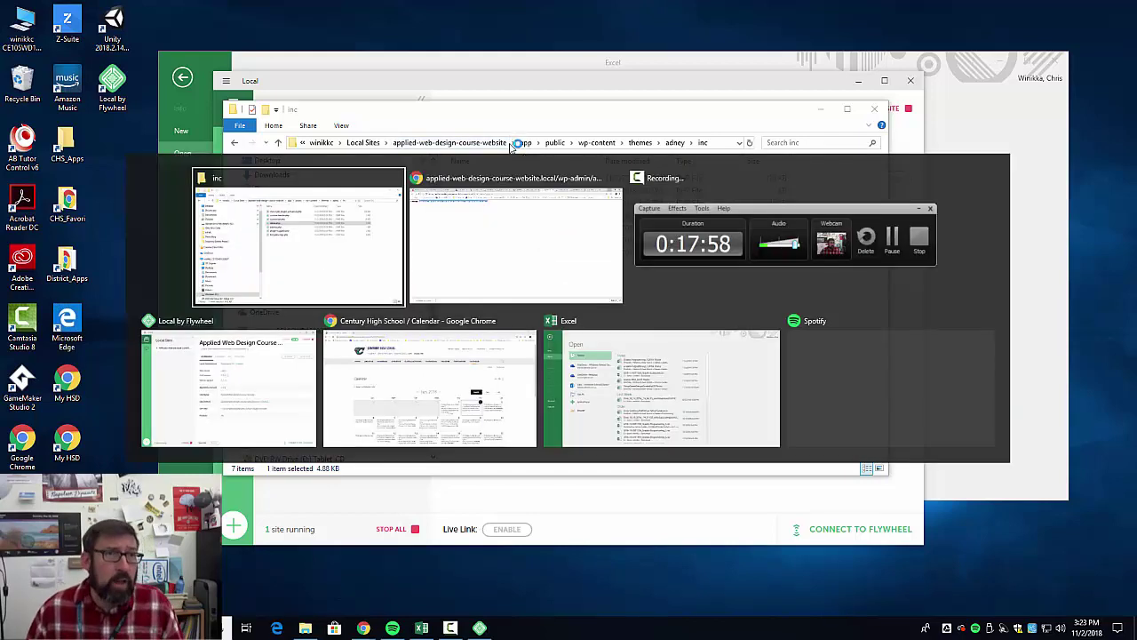
key(alt+Tab)
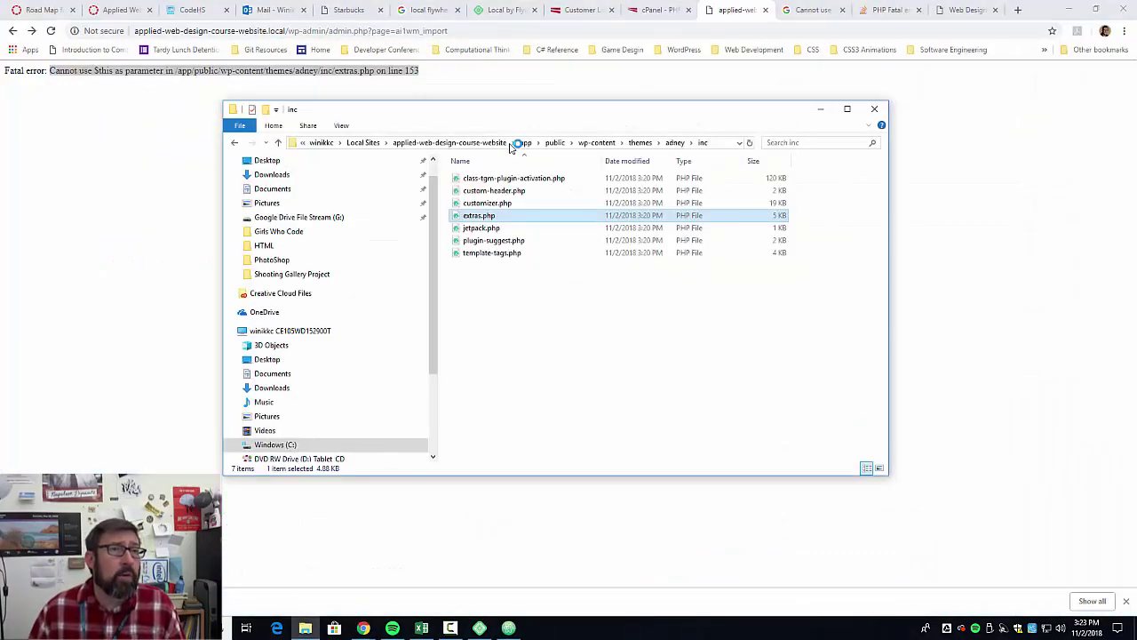
click(509, 629)
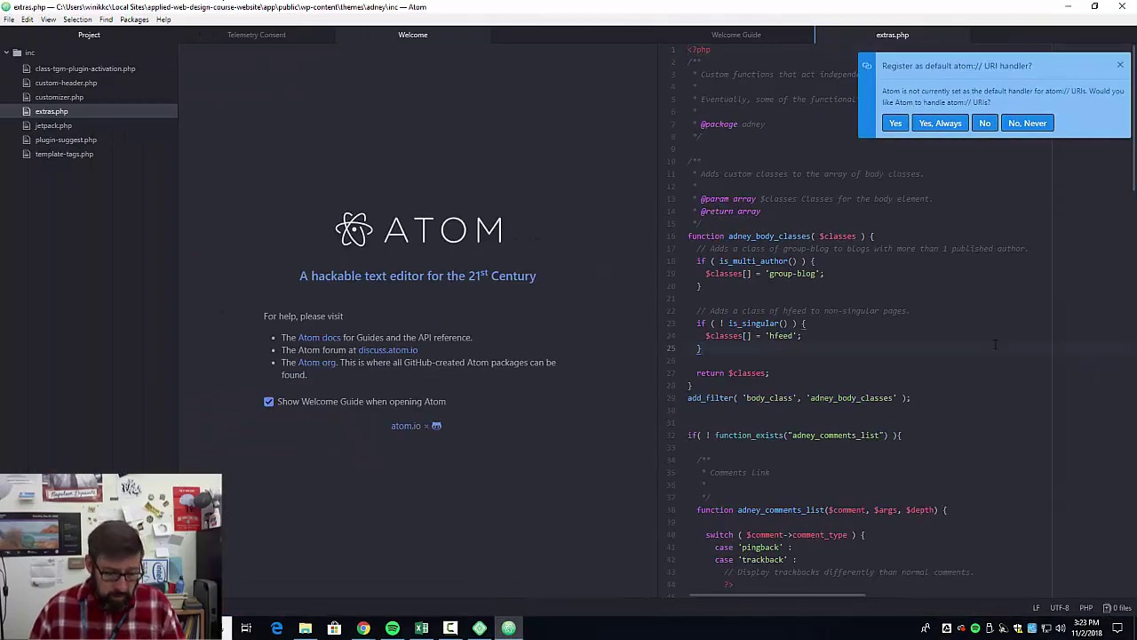
key(ctrl+g)
text(15)
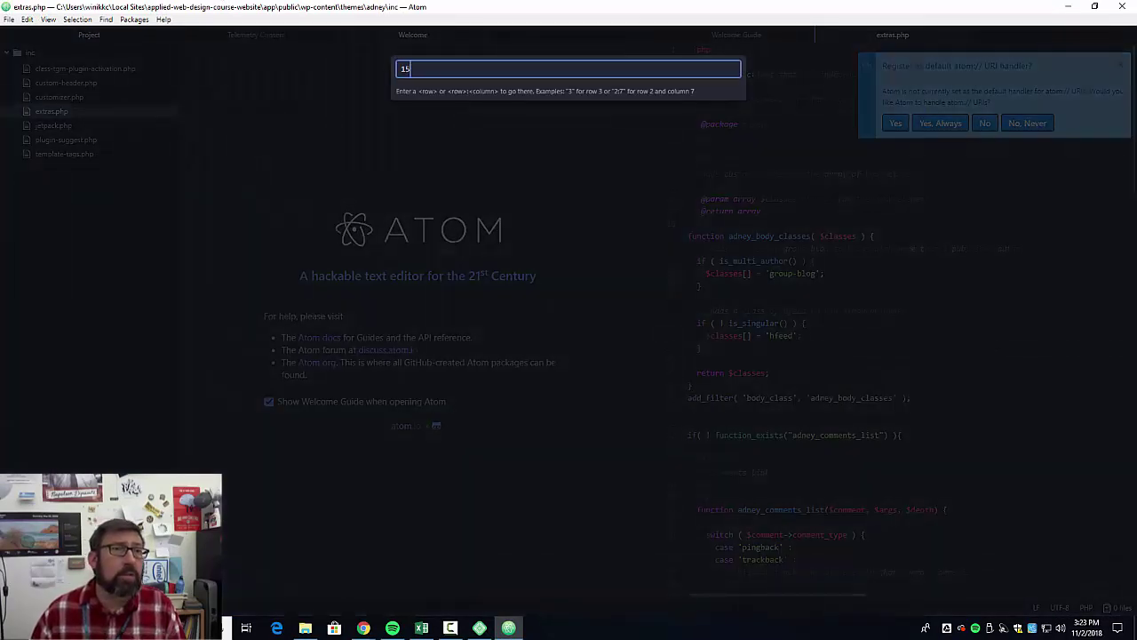
text(3)
key(Return)
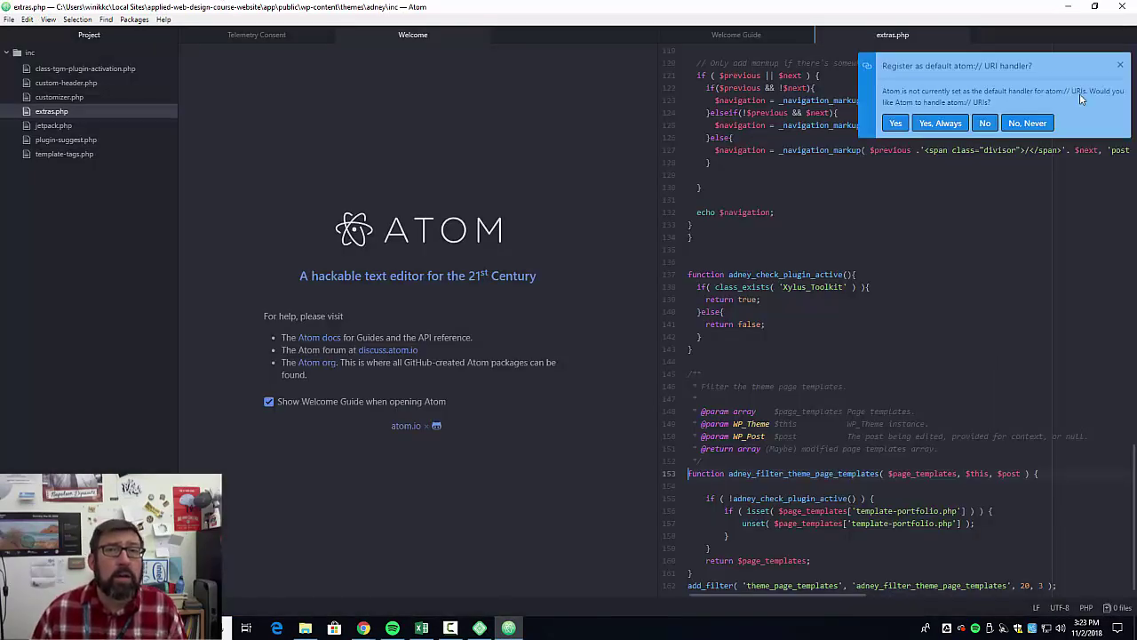
click(1119, 67)
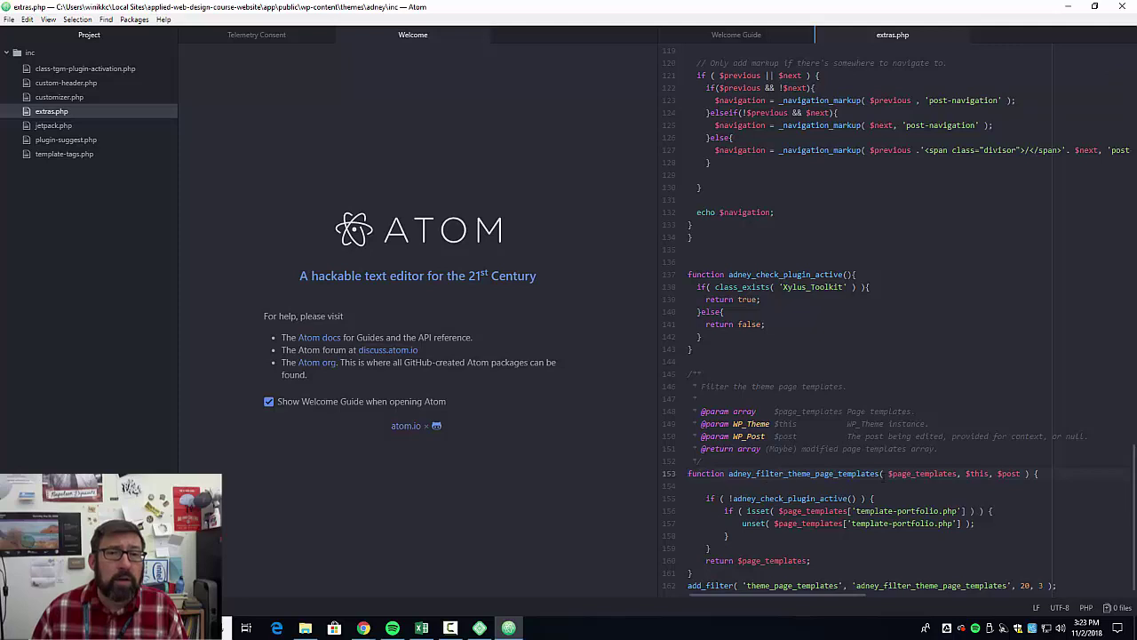
drag(990, 472, 961, 473)
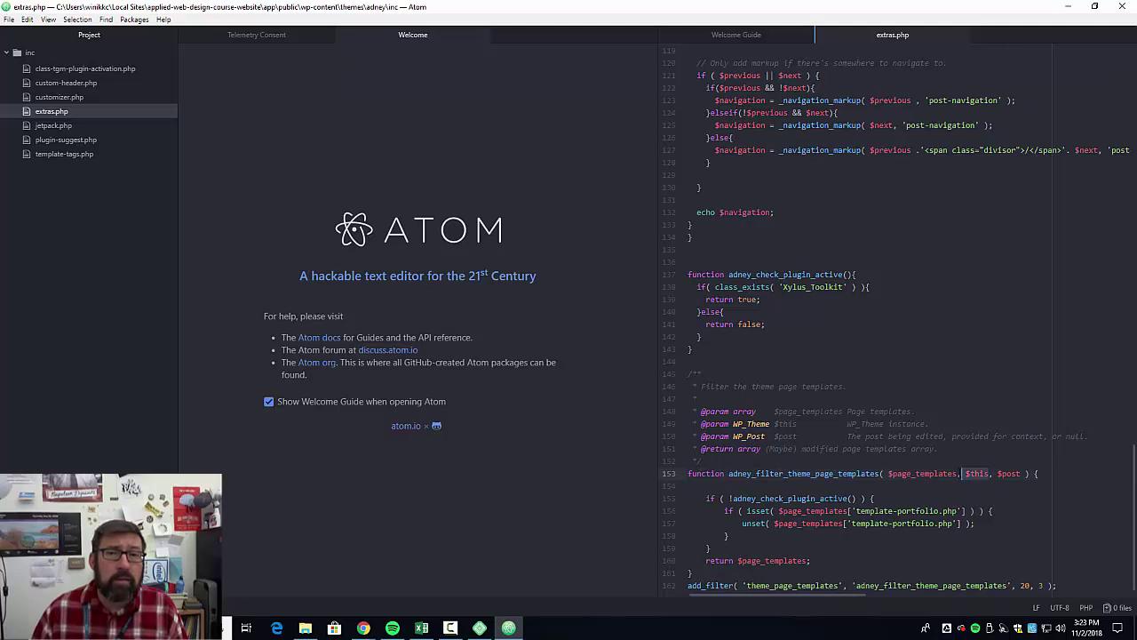
key(BackSpace)
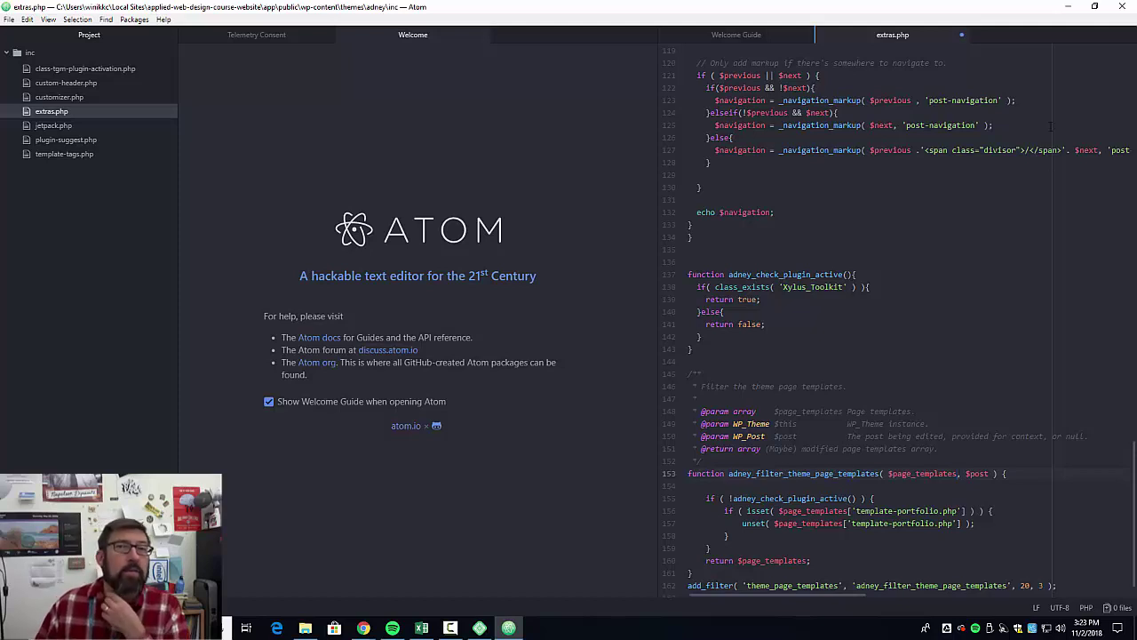
Reload the browser's fatal error page to test the fix.
click(1068, 7)
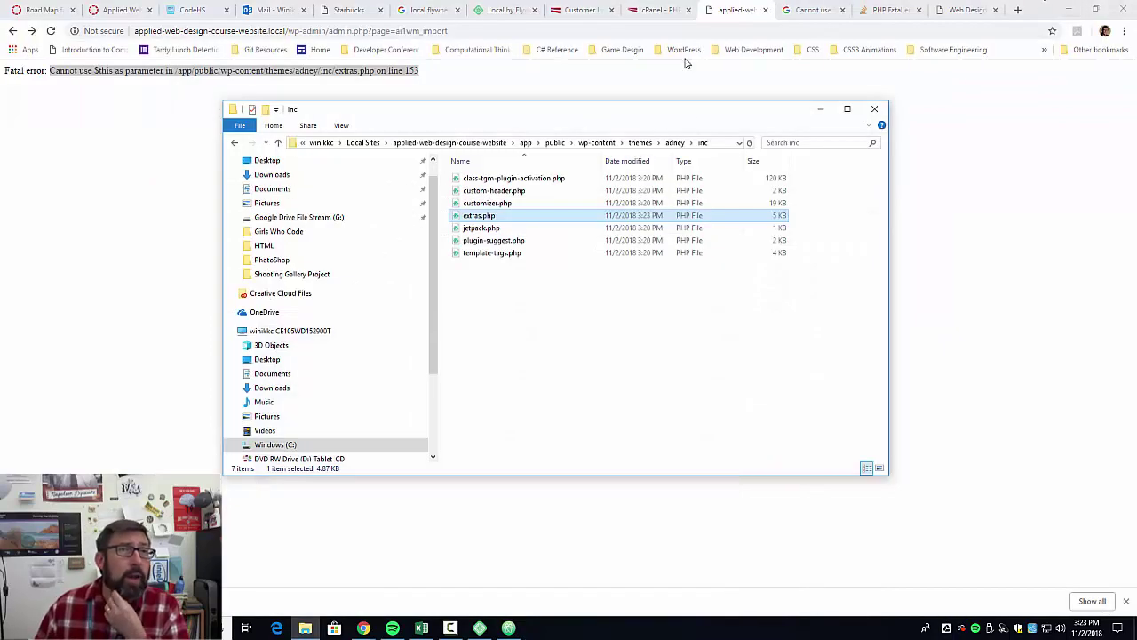
click(741, 11)
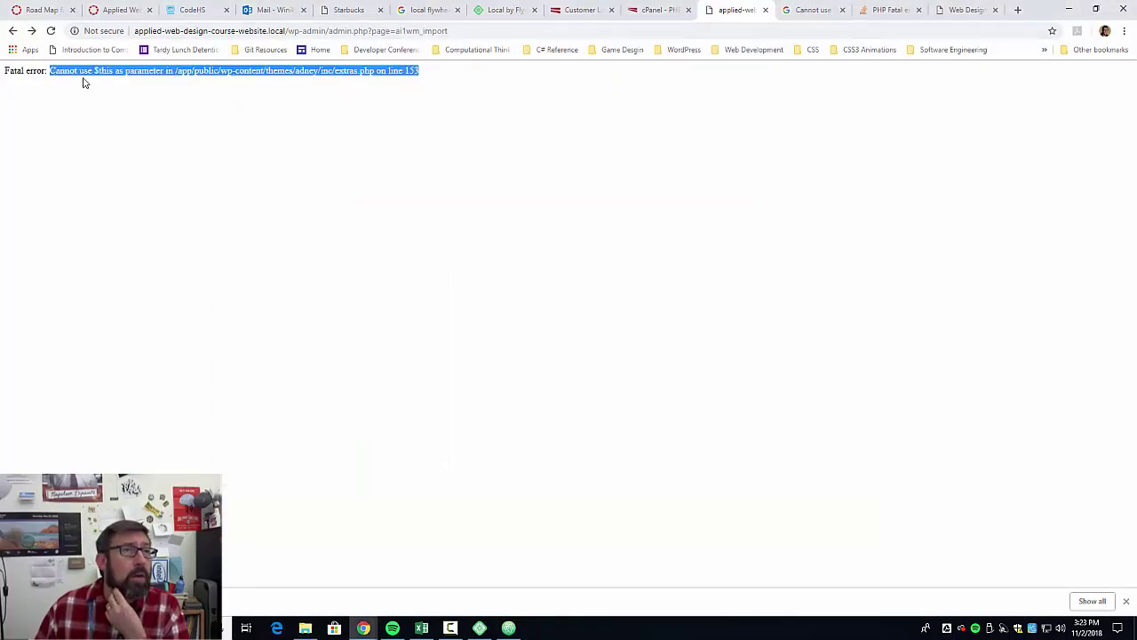
click(50, 32)
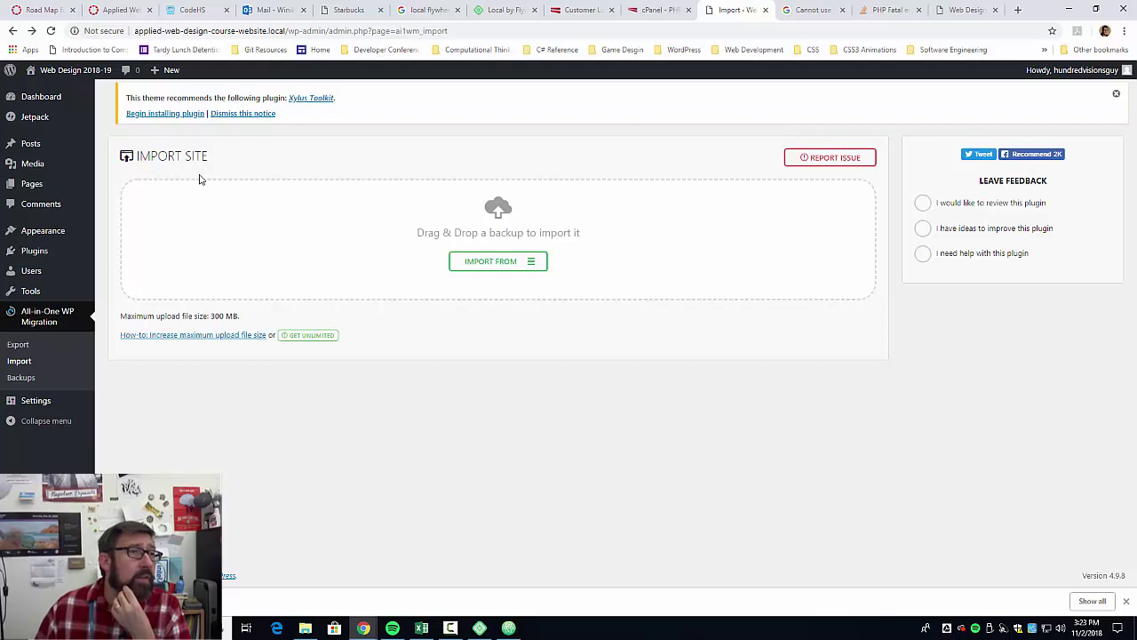
Open the site's front page and scroll through the migrated posts.
click(76, 75)
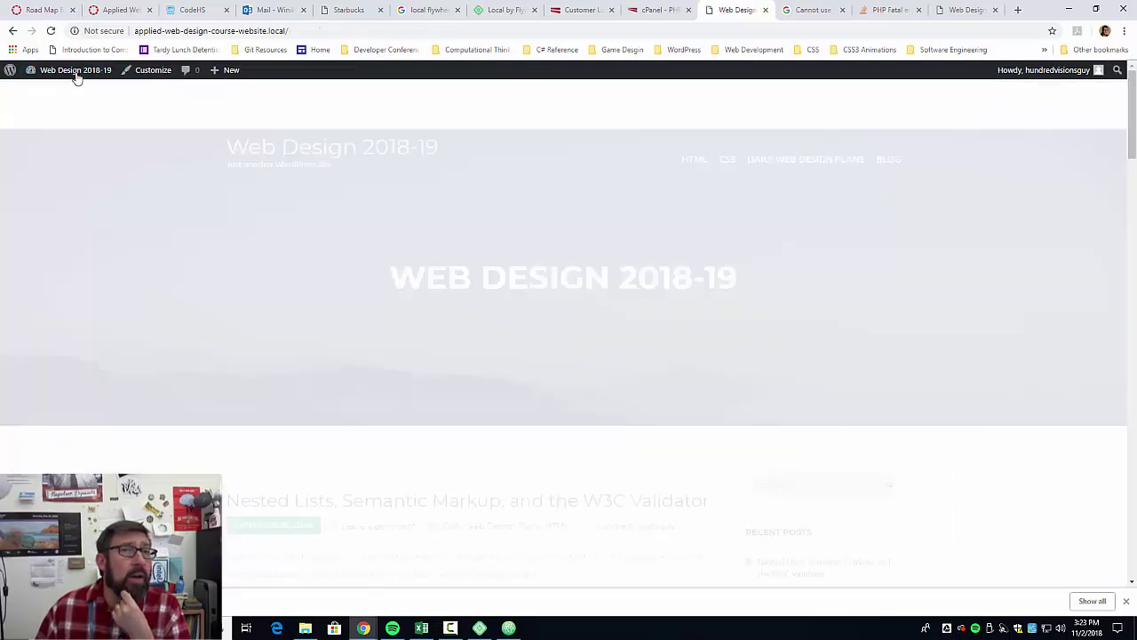
scroll(388, 394, down, 10)
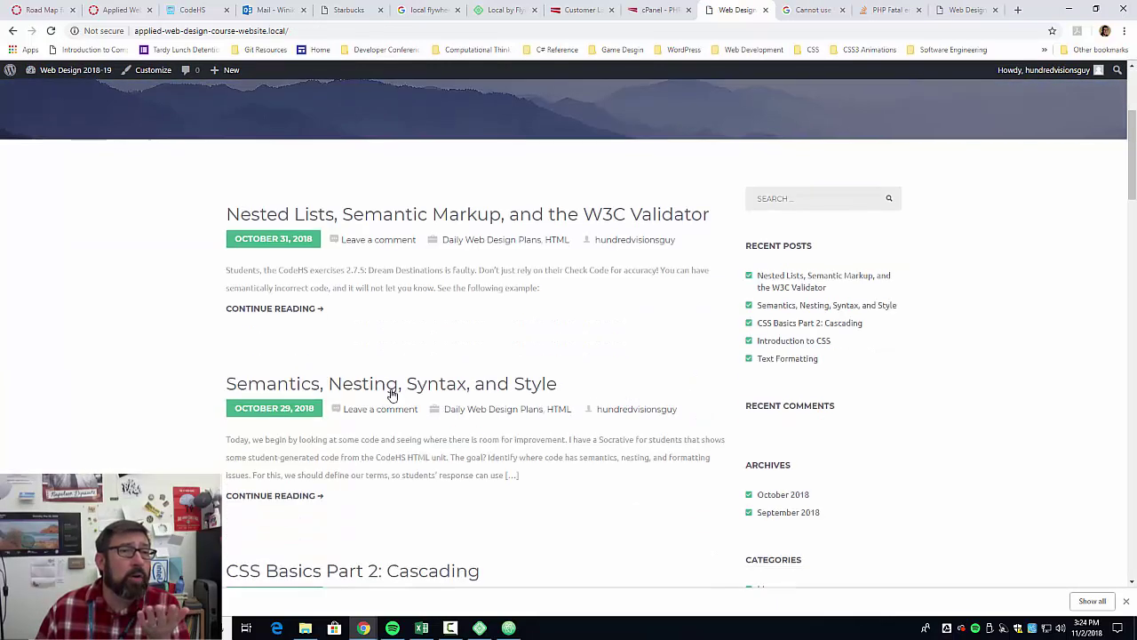
scroll(477, 441, down, 6)
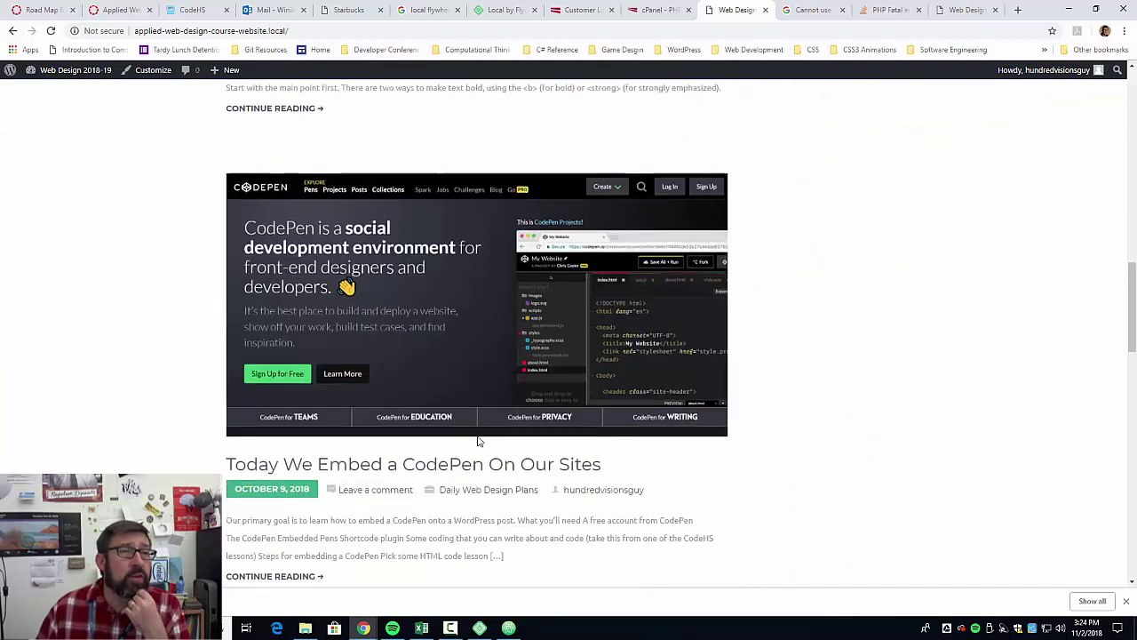
scroll(476, 442, up, 4)
scroll(476, 437, down, 10)
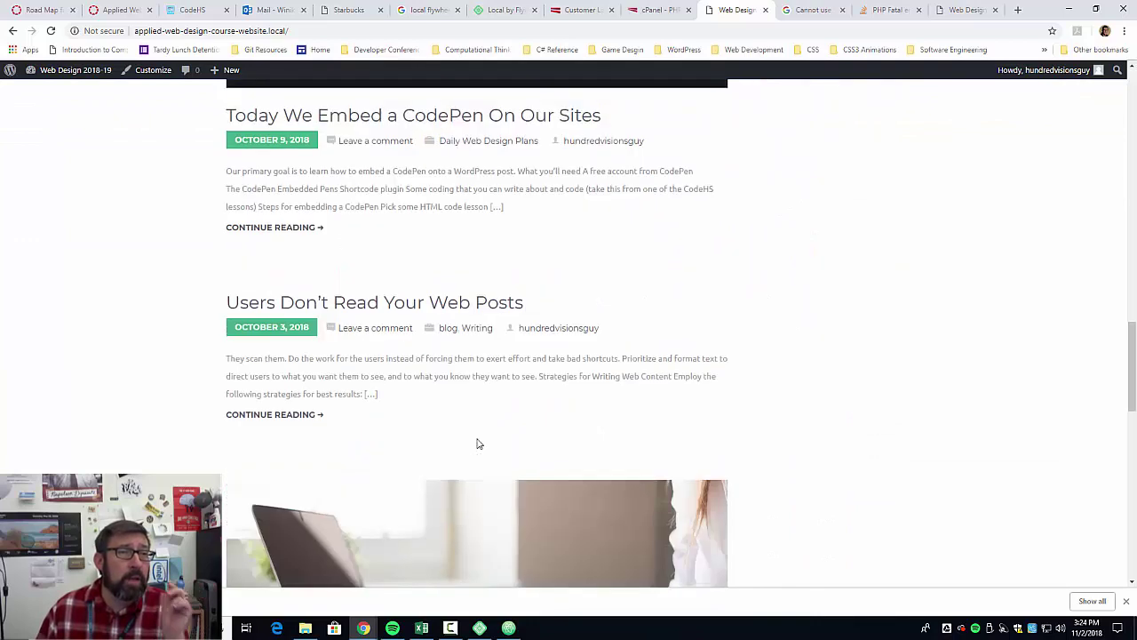
scroll(478, 435, up, 5)
scroll(478, 434, up, 15)
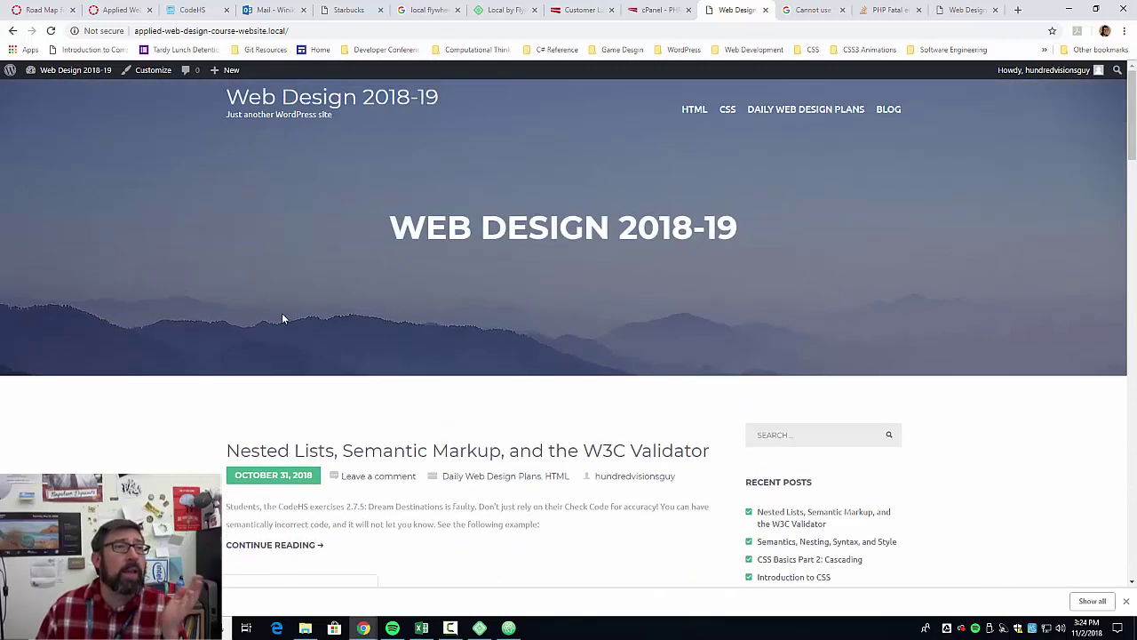
mouse_move(57, 73)
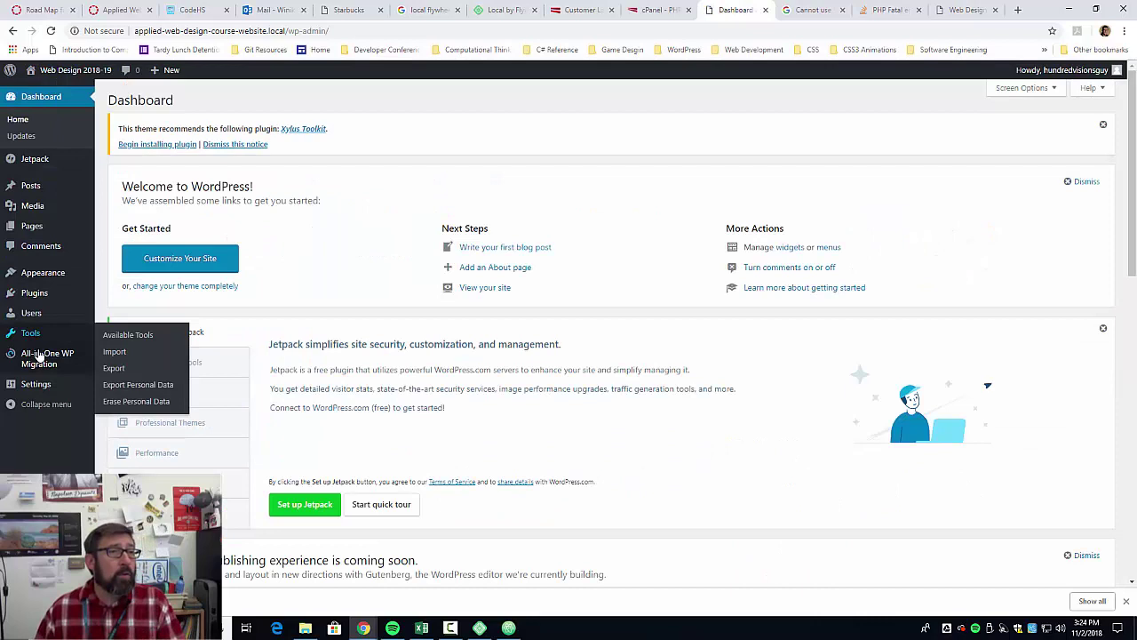
mouse_move(41, 356)
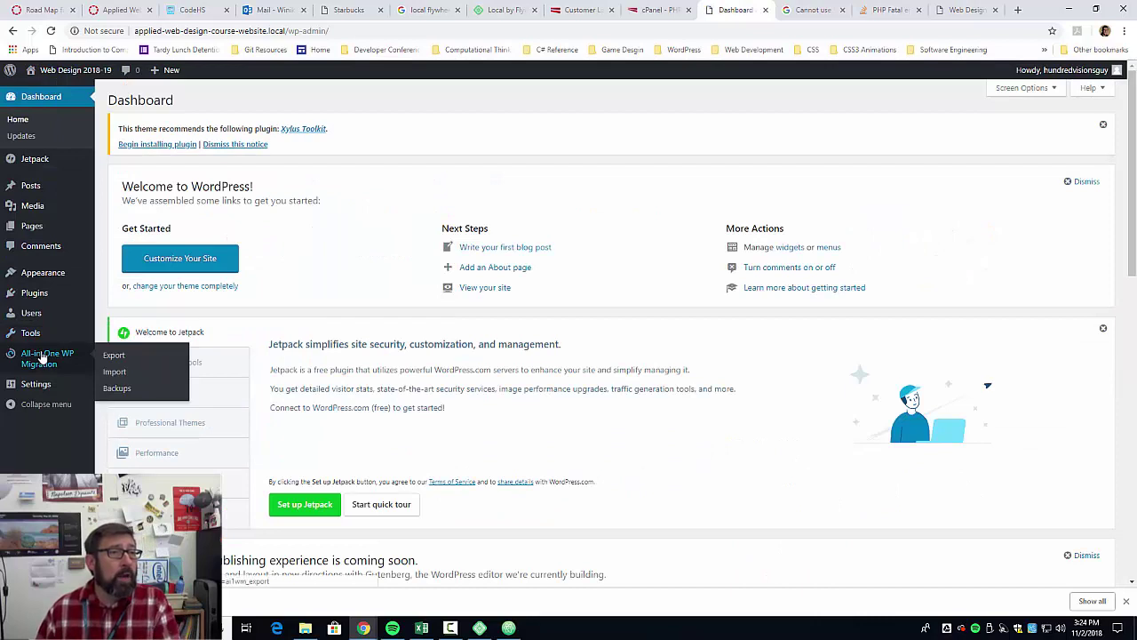
click(114, 354)
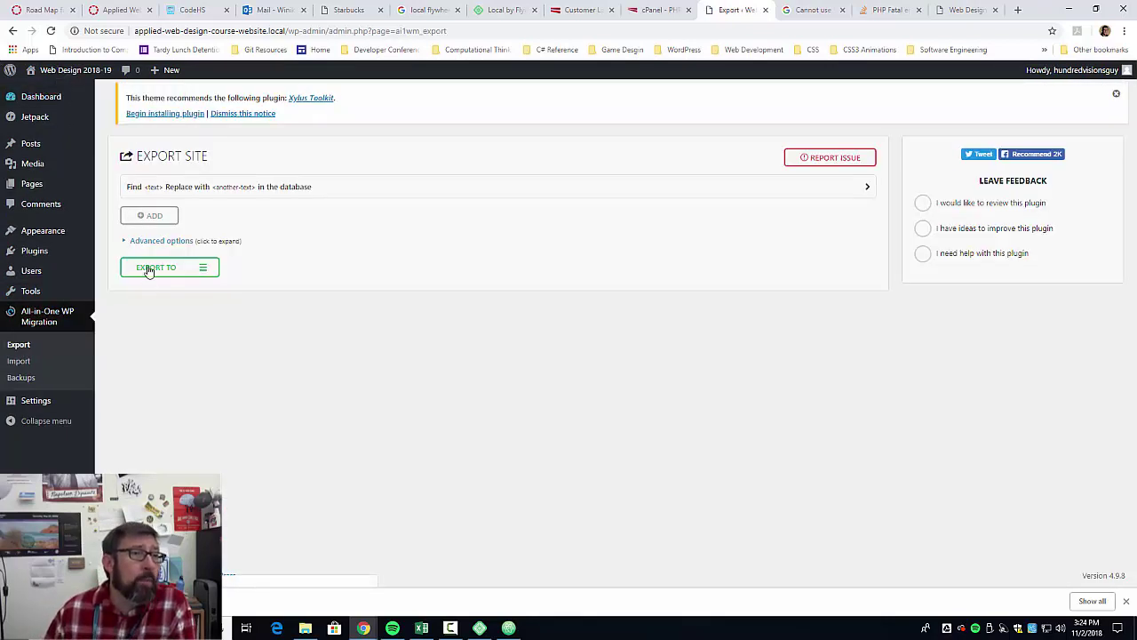
click(150, 216)
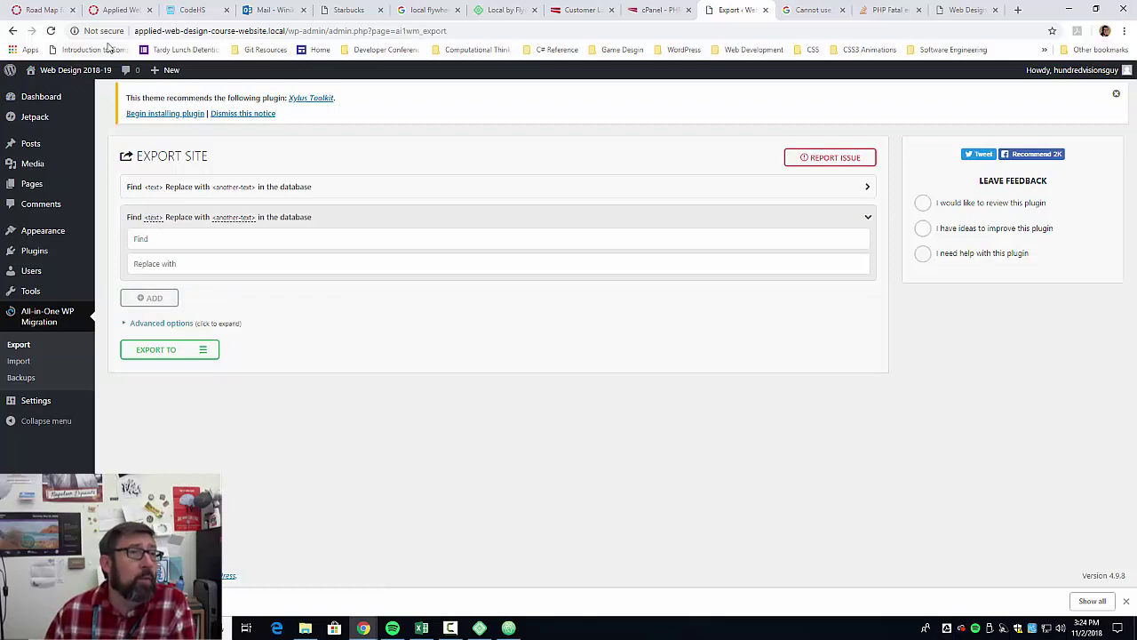
double_click(147, 31)
drag(176, 39, 273, 35)
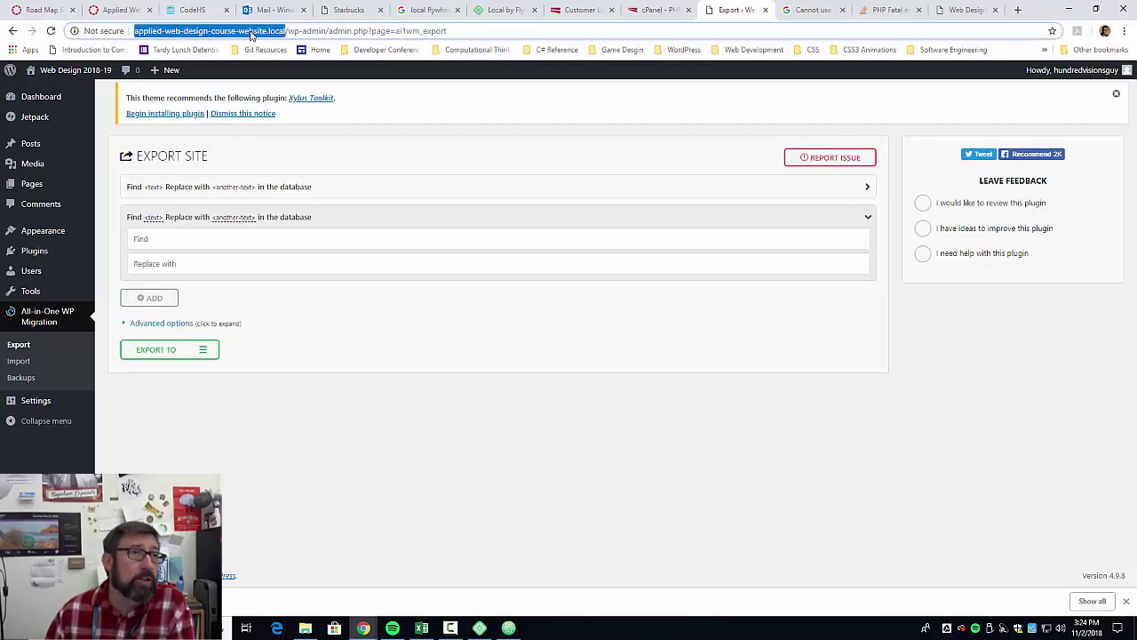
right_click(252, 34)
click(275, 98)
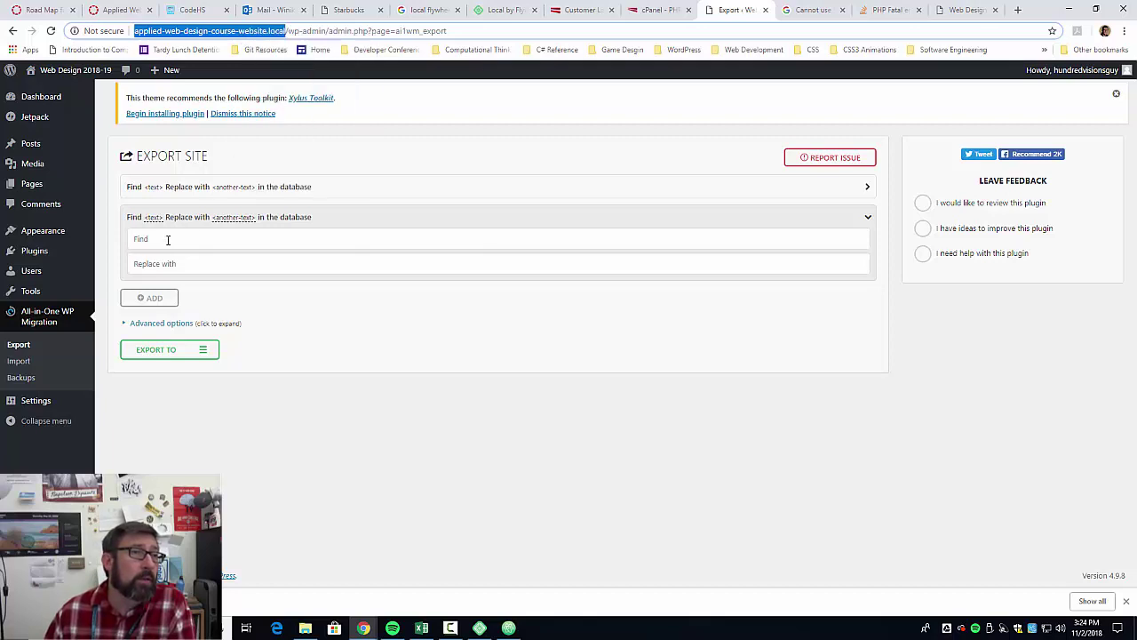
right_click(167, 239)
click(204, 347)
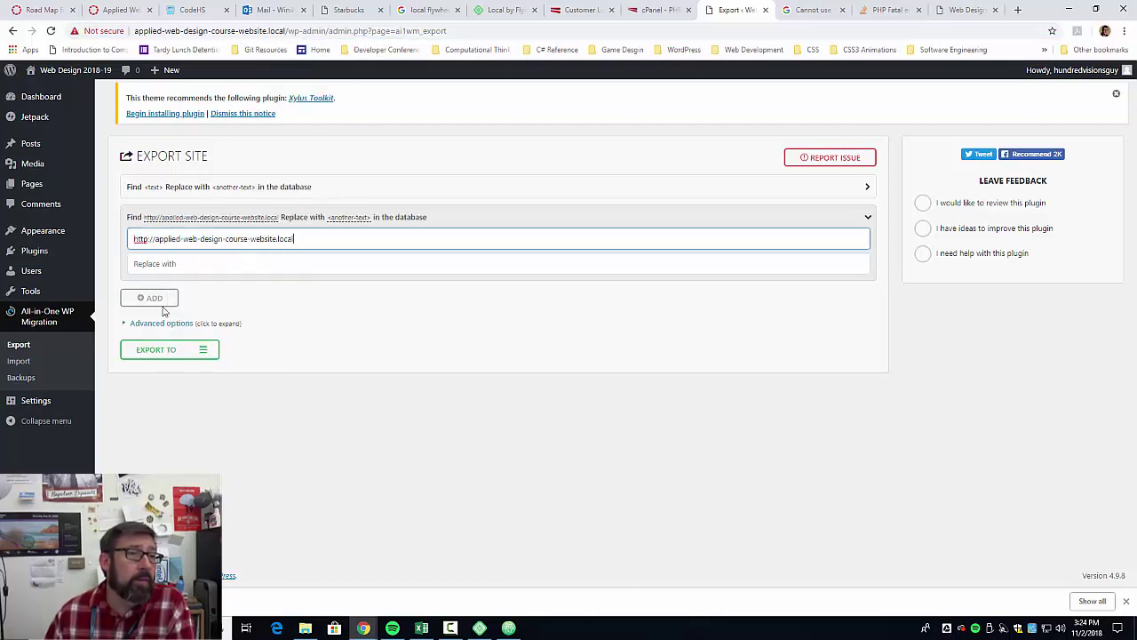
click(964, 10)
right_click(165, 34)
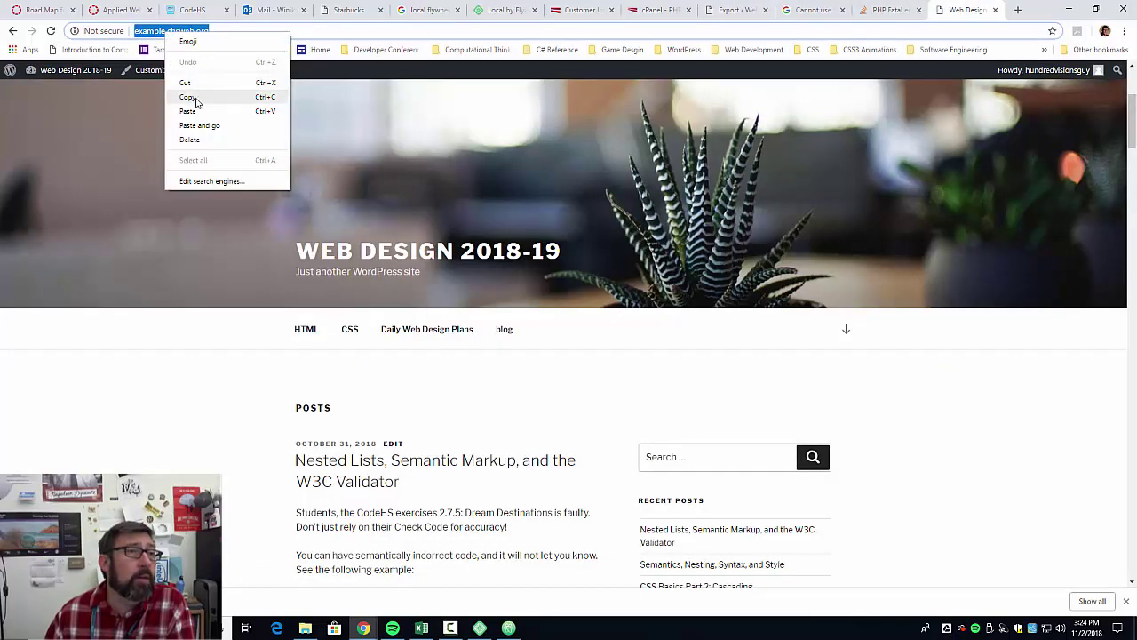
click(187, 96)
click(737, 10)
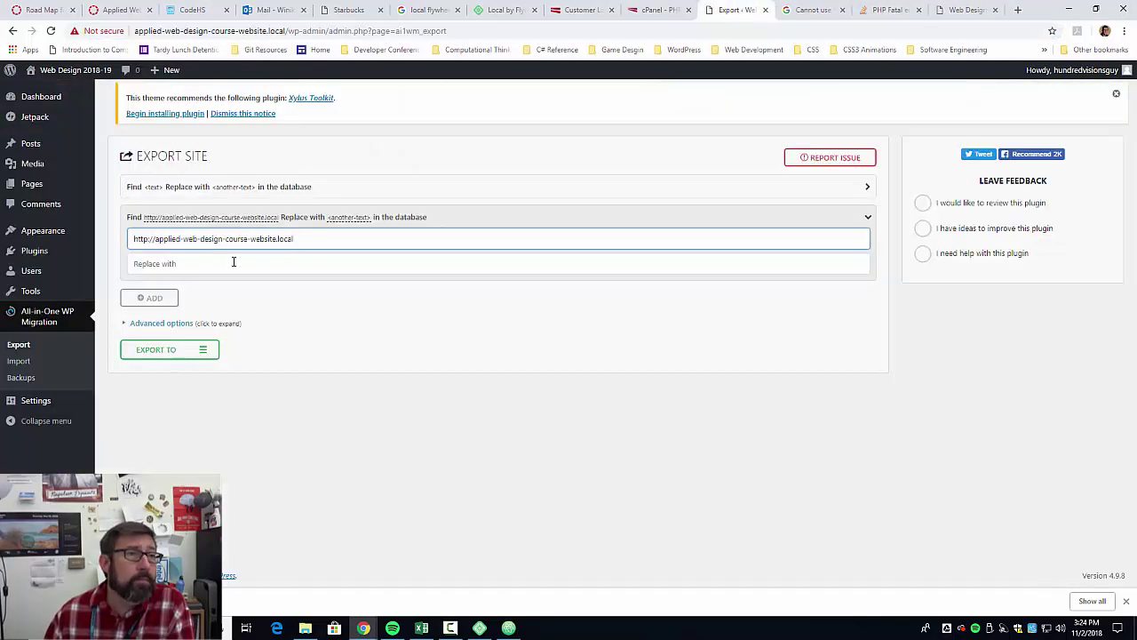
click(227, 264)
right_click(227, 263)
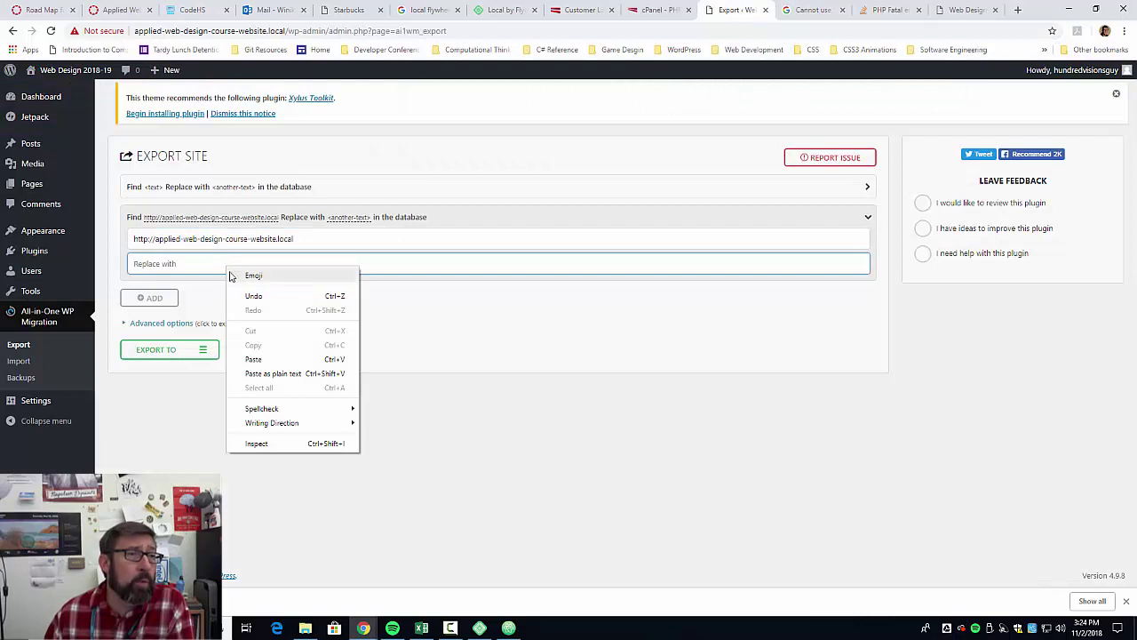
click(260, 356)
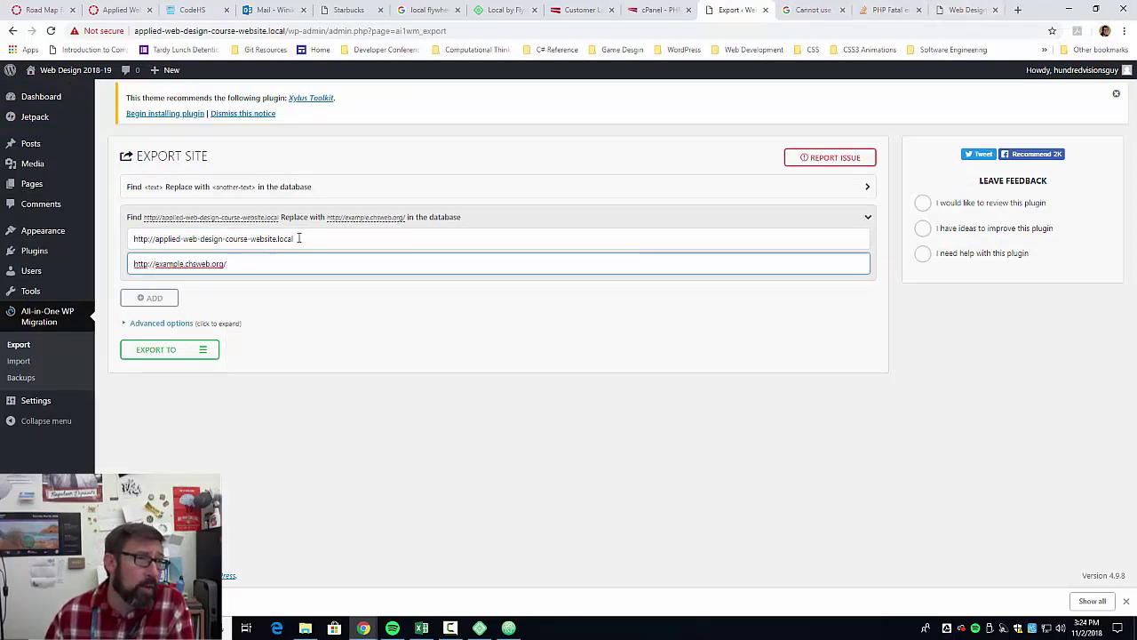
drag(299, 238, 101, 244)
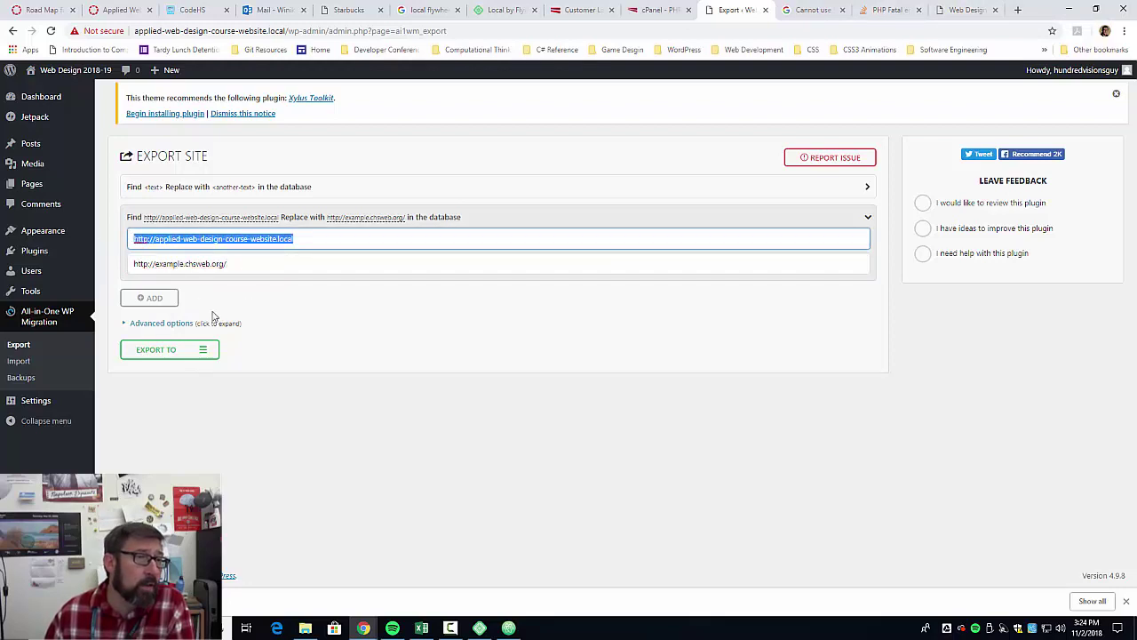
Export the site to File and download the 32 MB backup.
click(189, 356)
click(151, 373)
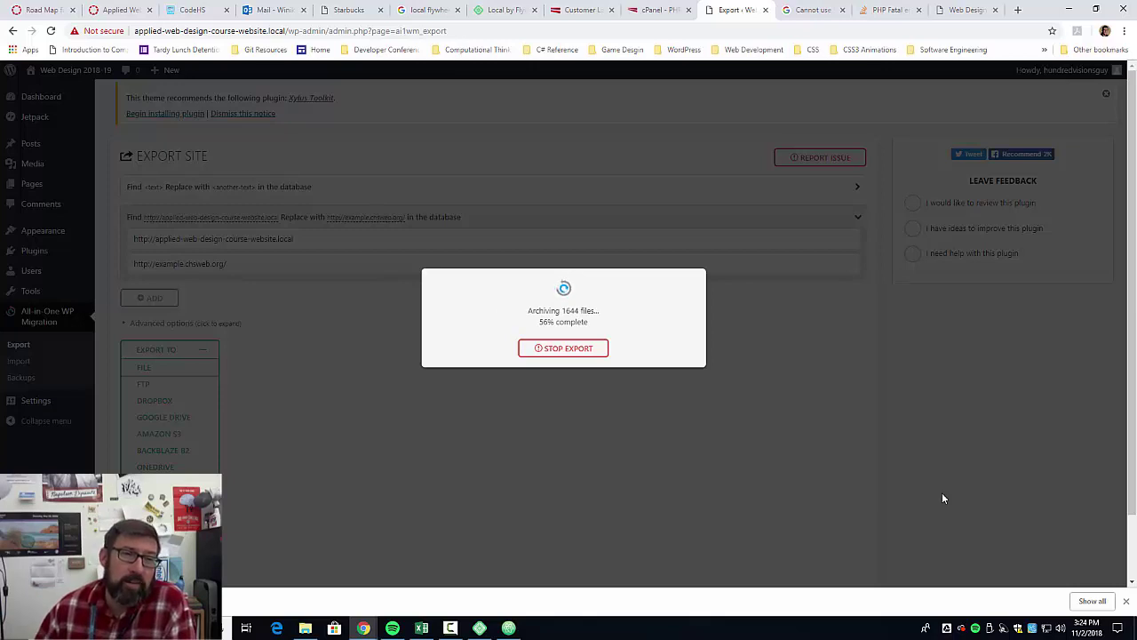
click(561, 323)
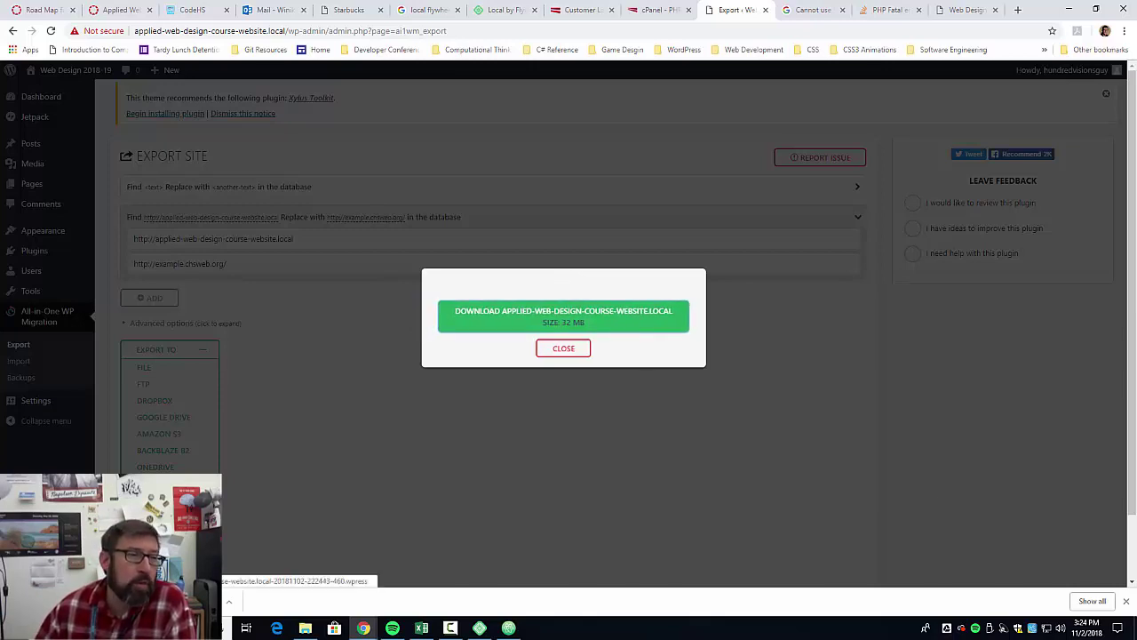
click(949, 12)
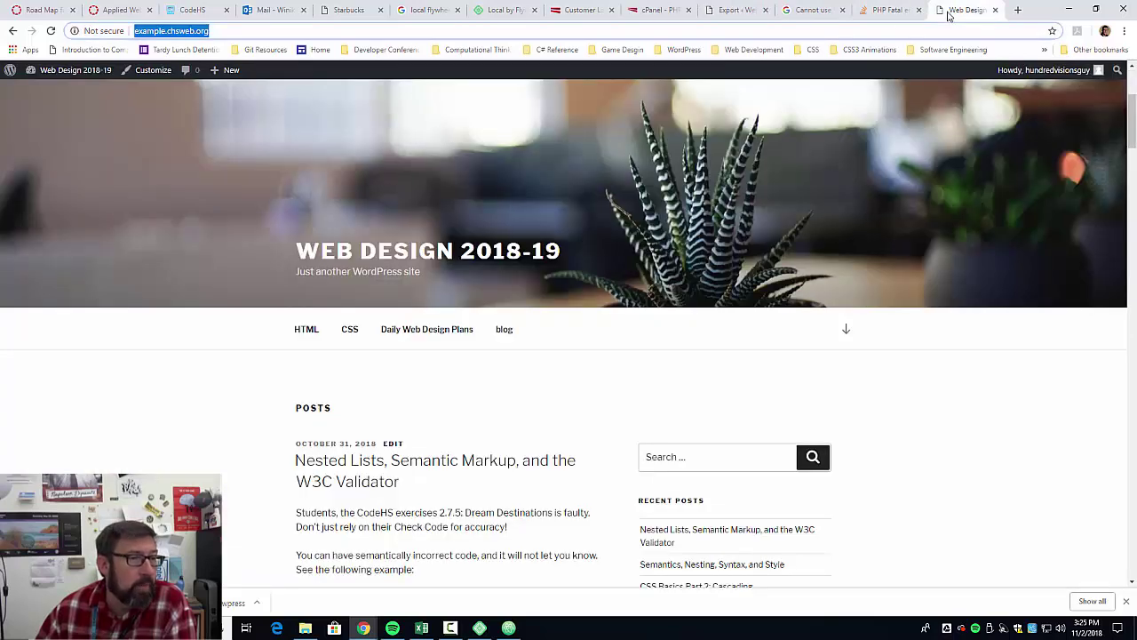
Import the downloaded .wpress backup via All-in-One WP Migration, overwriting the live site's content.
click(77, 75)
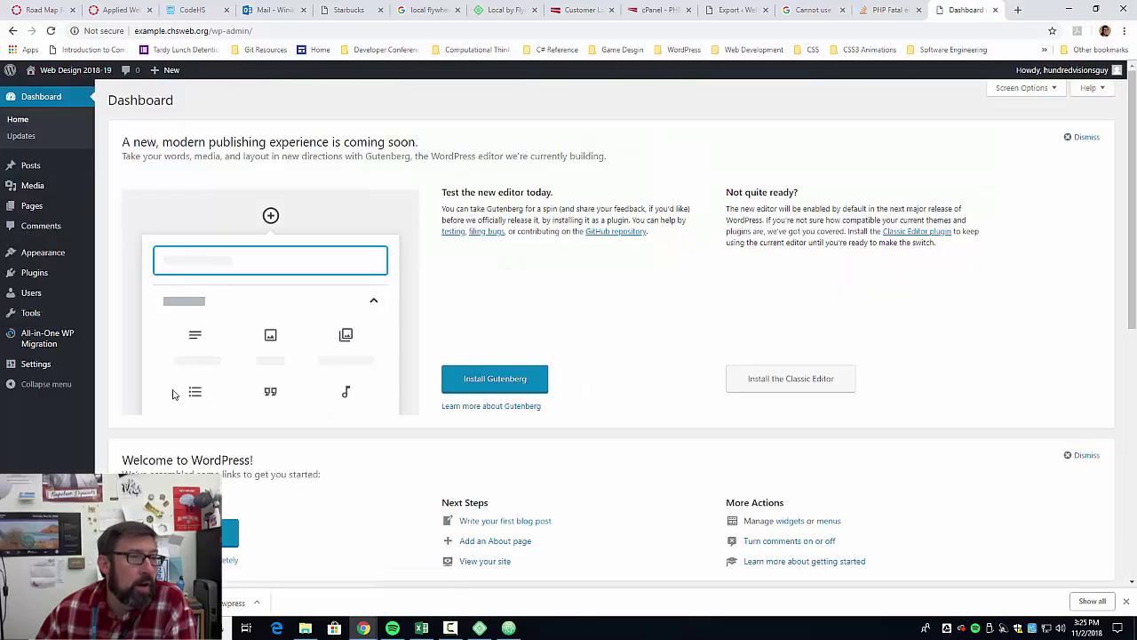
mouse_move(85, 338)
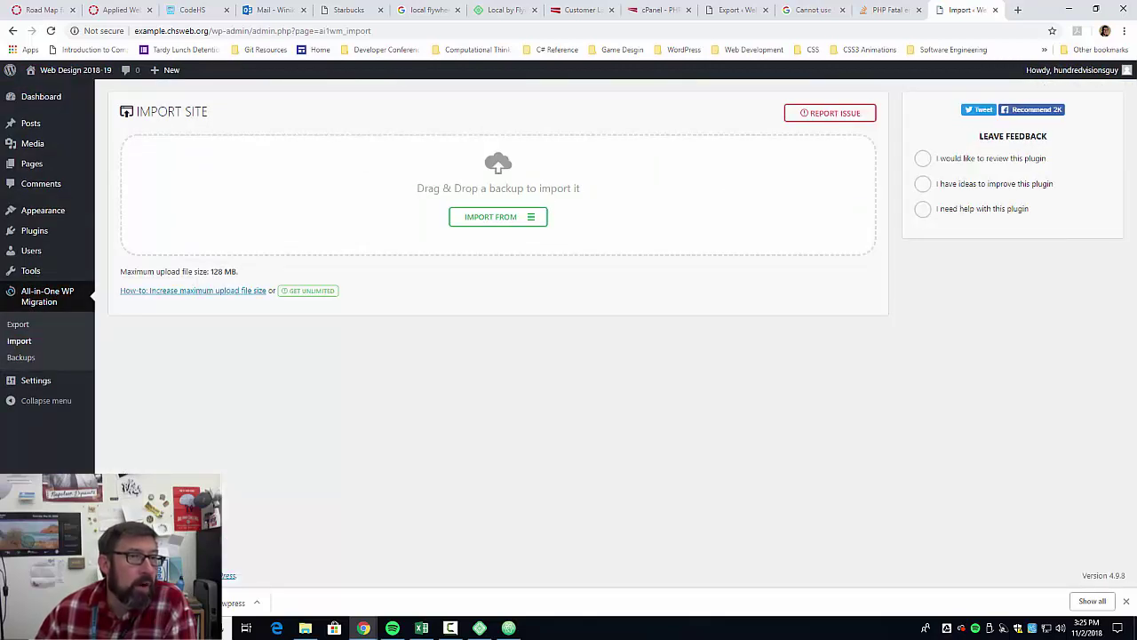
drag(204, 603, 452, 218)
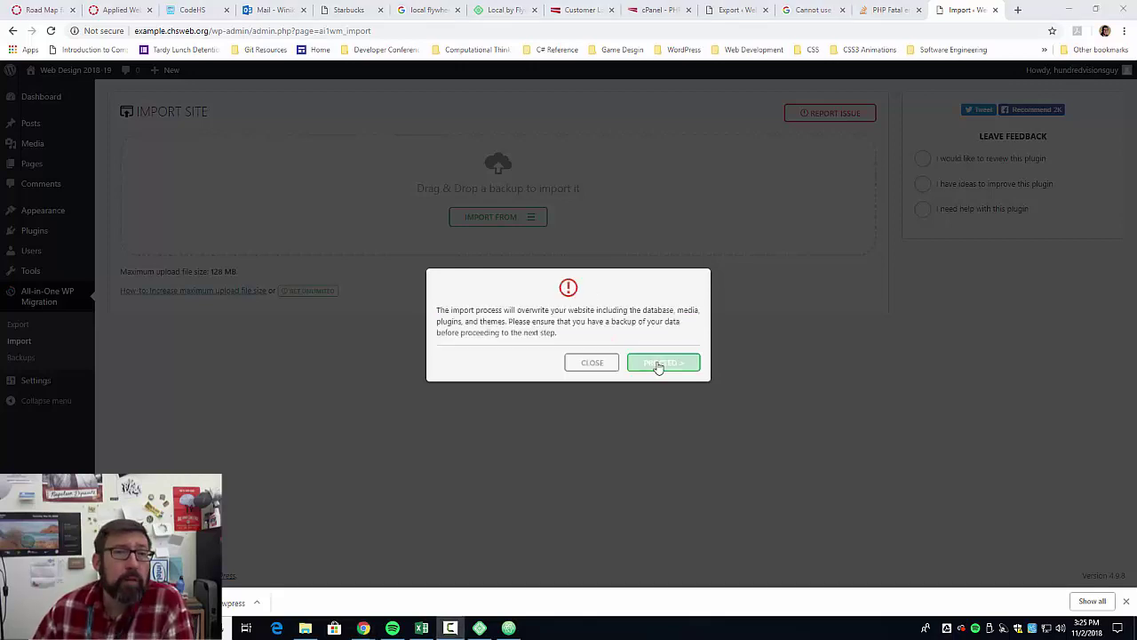
click(665, 366)
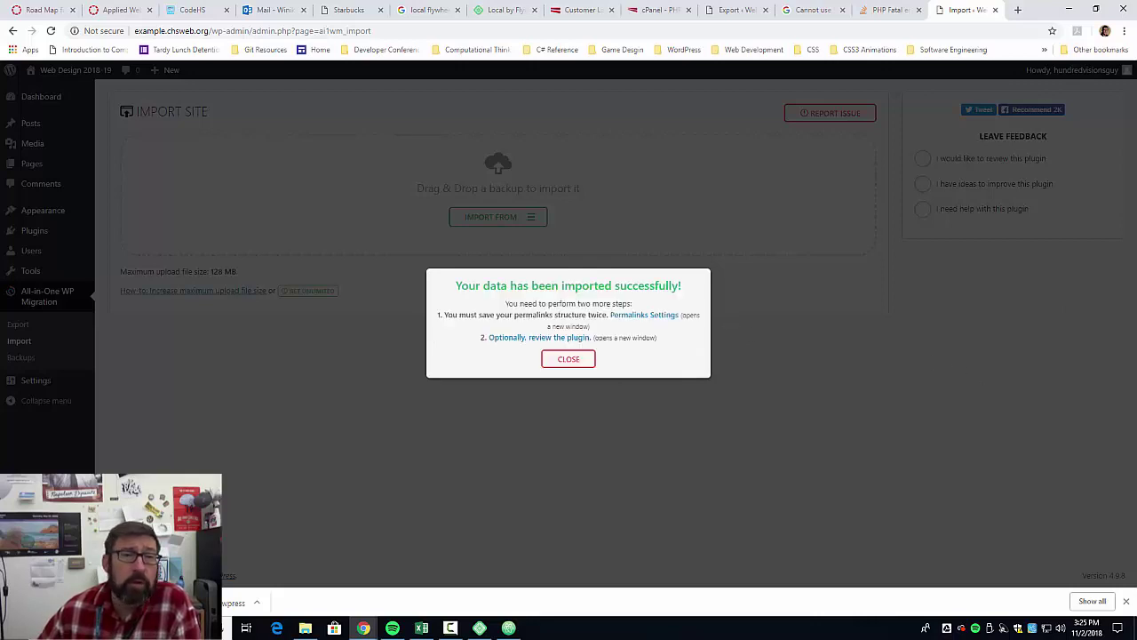
click(567, 359)
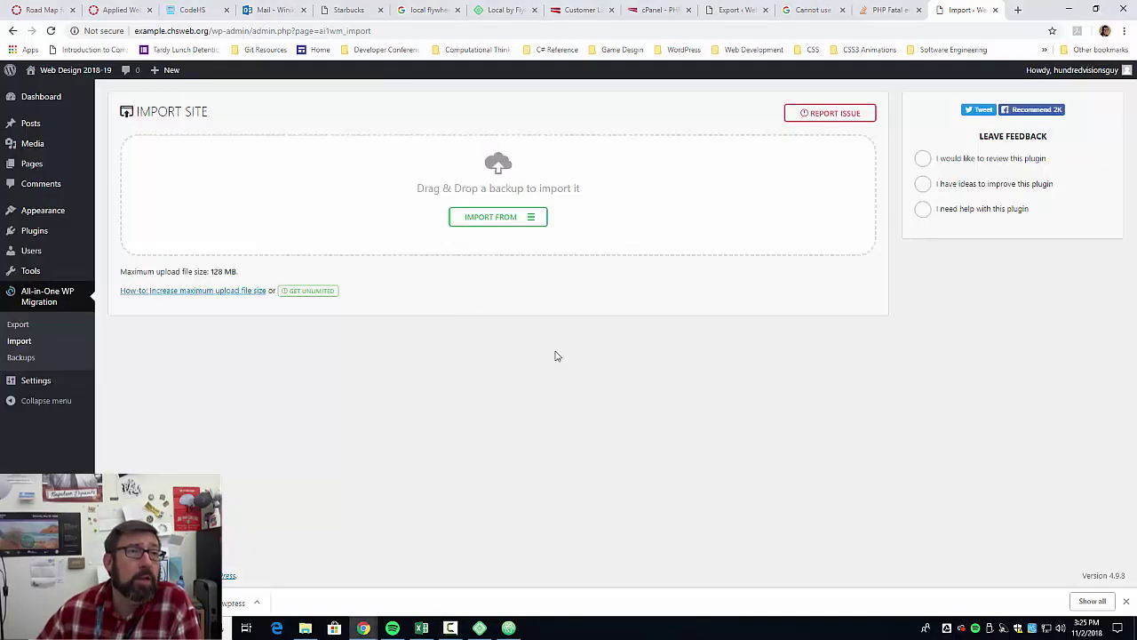
Visit the live front page and scroll through the Web Design 2018-19 posts and sidebar.
click(72, 71)
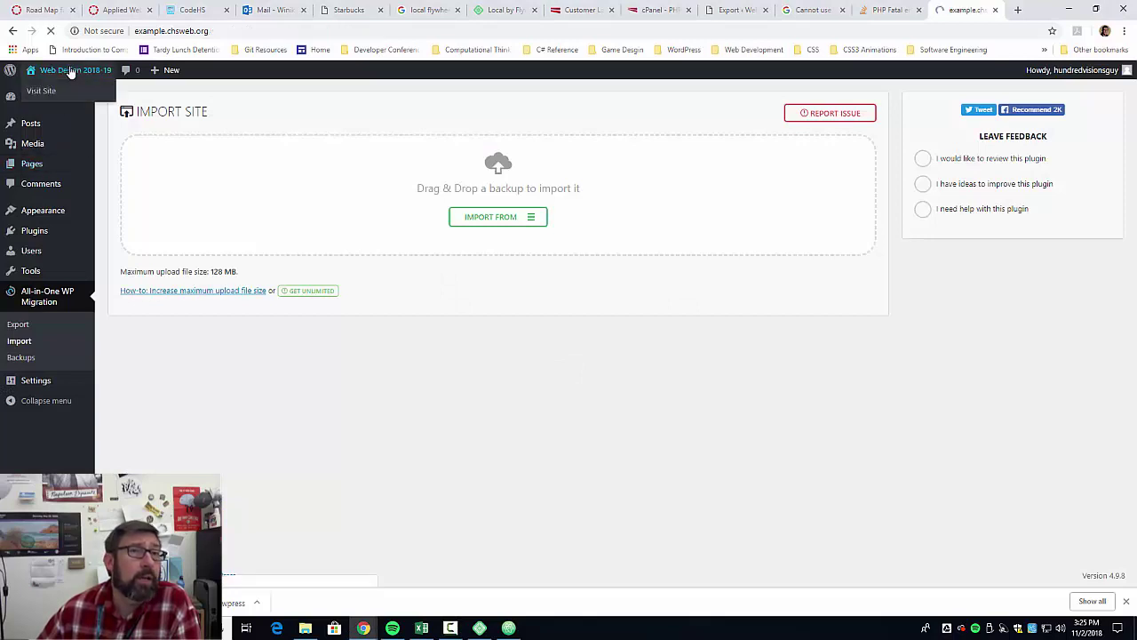
scroll(529, 329, down, 15)
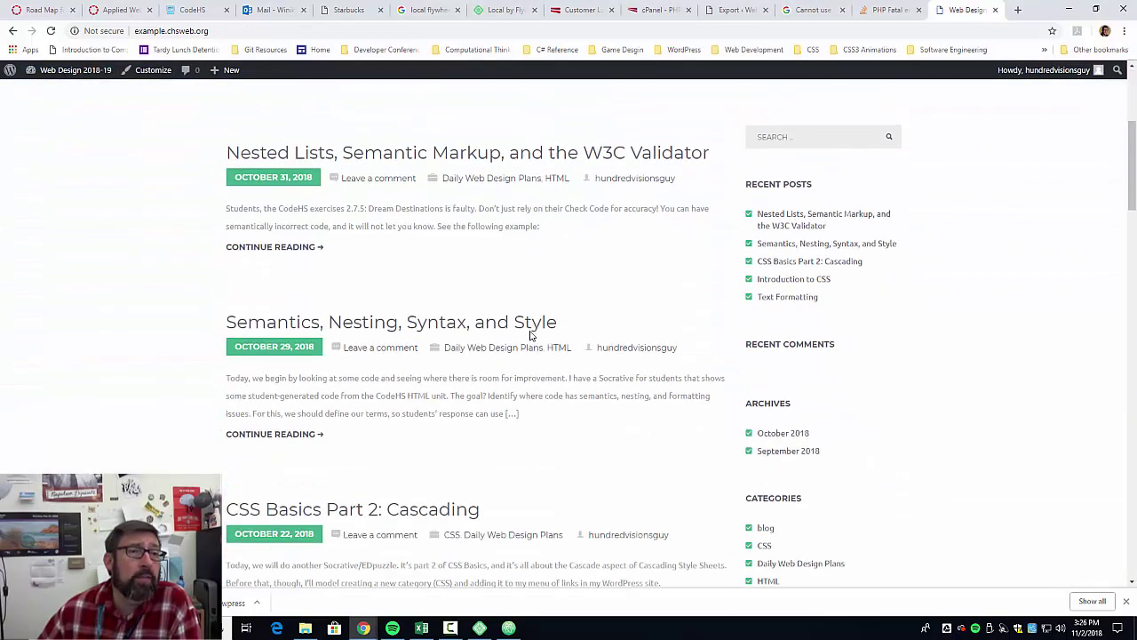
scroll(526, 358, down, 4)
scroll(526, 358, up, 20)
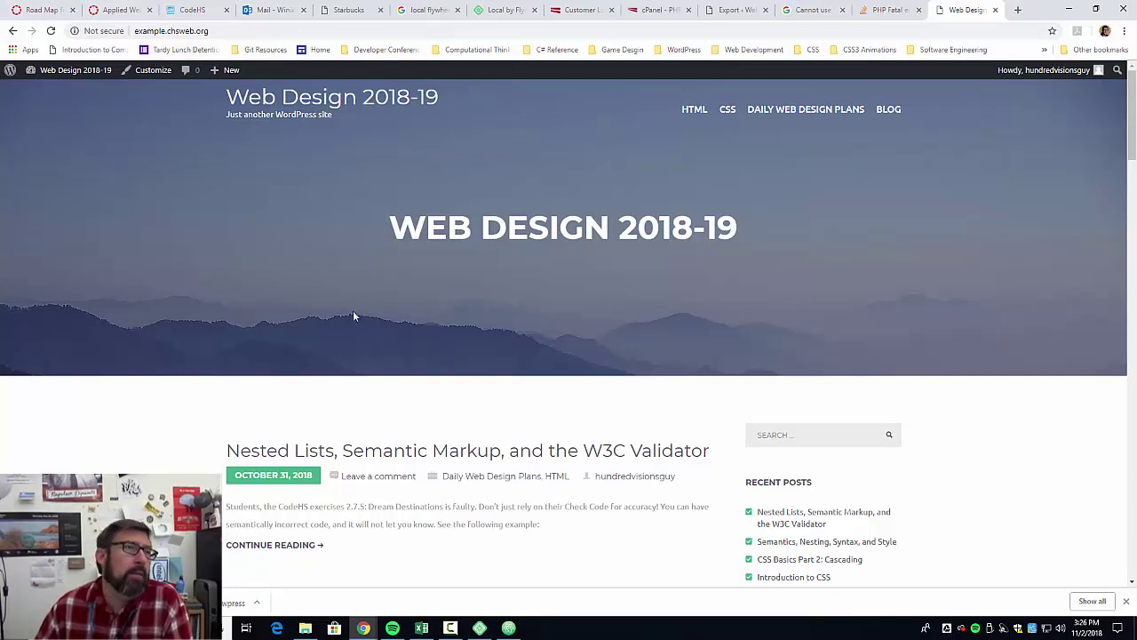
scroll(444, 488, down, 3)
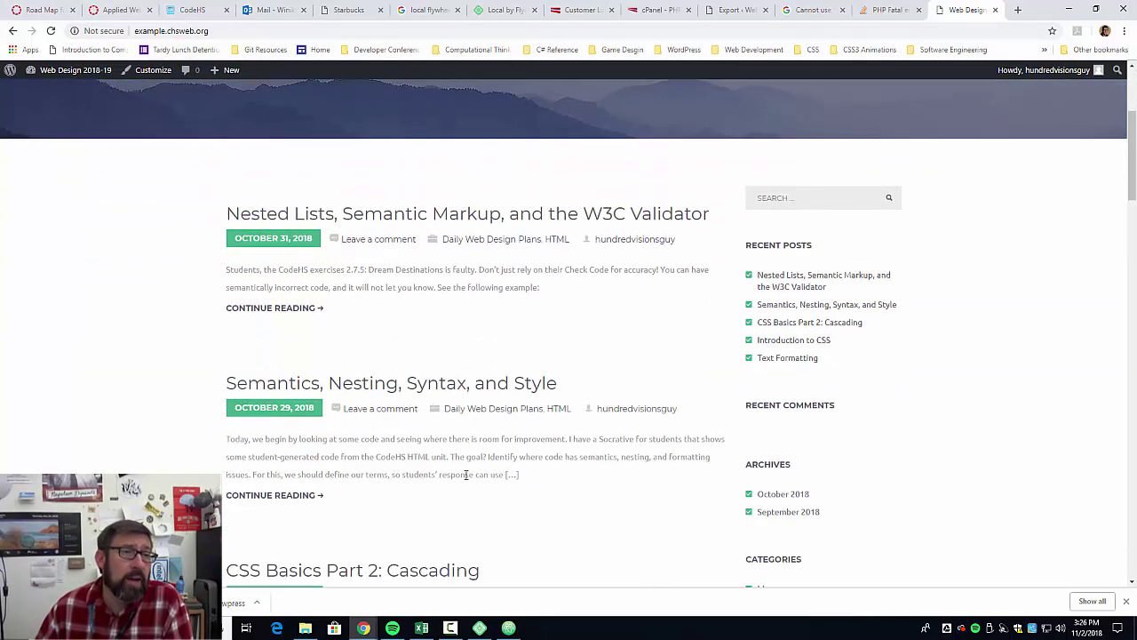
scroll(468, 472, up, 3)
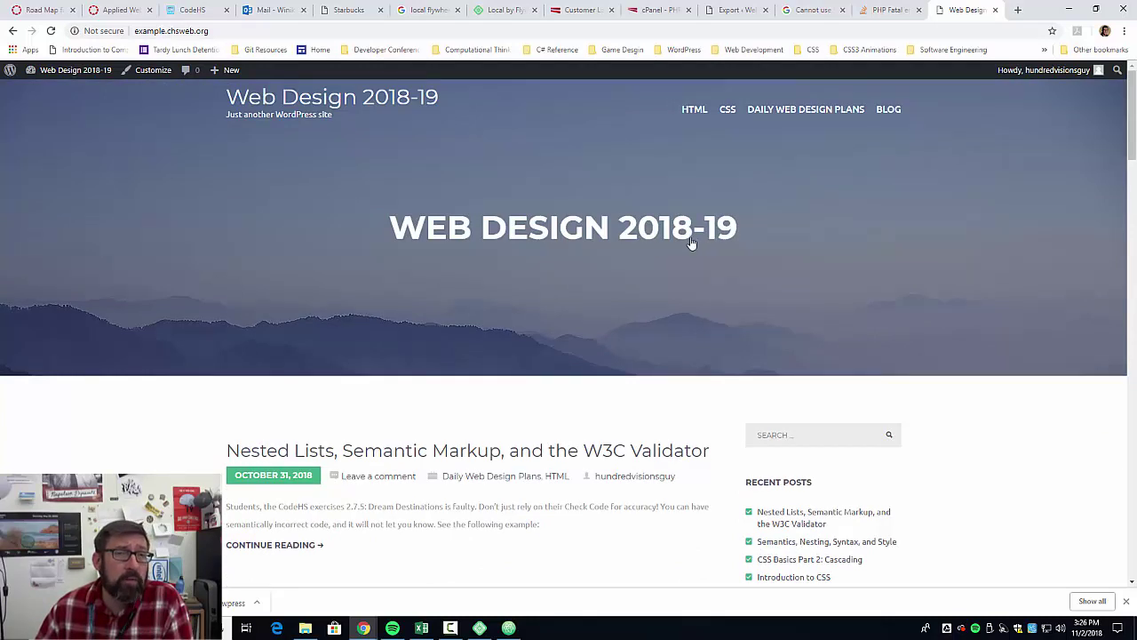